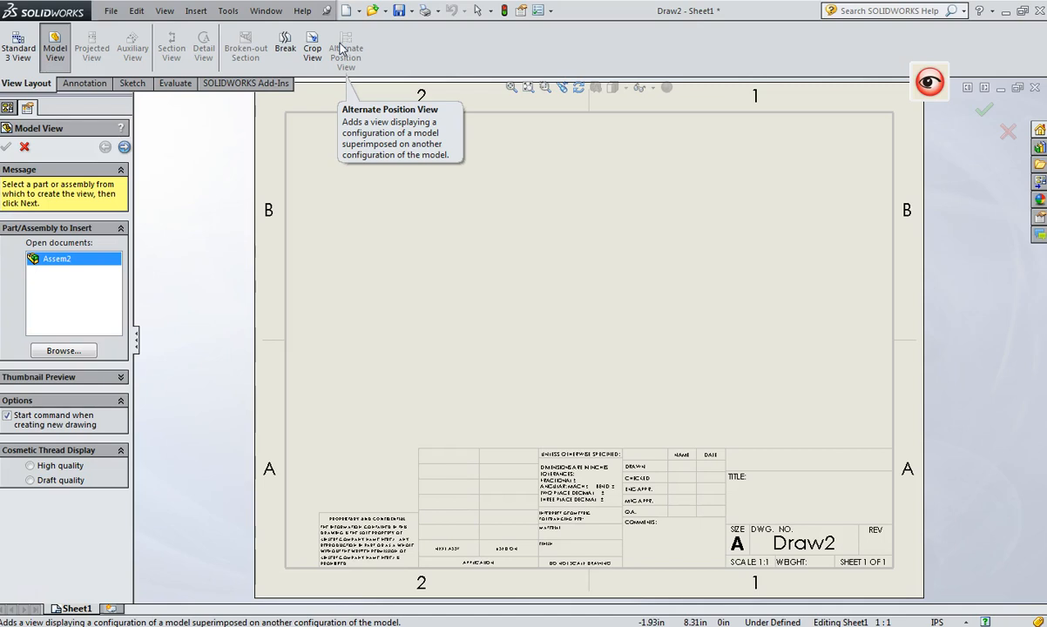
# Insert a front view of Assem2.SLDASM in the lower-middle part of the drawing sheet, without any projected views.
pyautogui.click(314, 107)
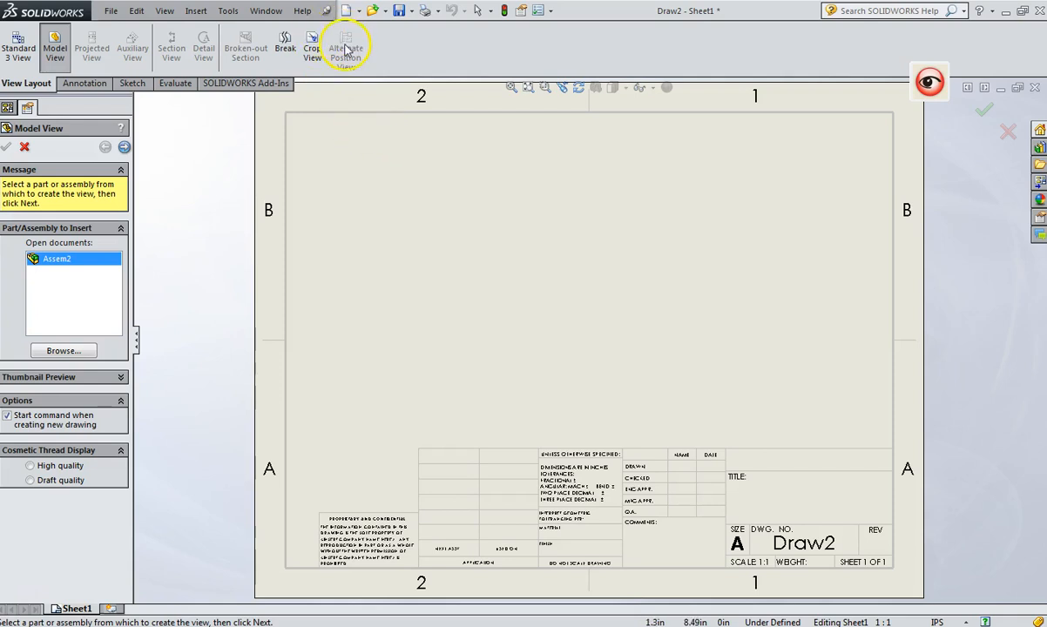
pyautogui.click(58, 351)
pyautogui.moveTo(965, 205); pyautogui.dragTo(971, 179)
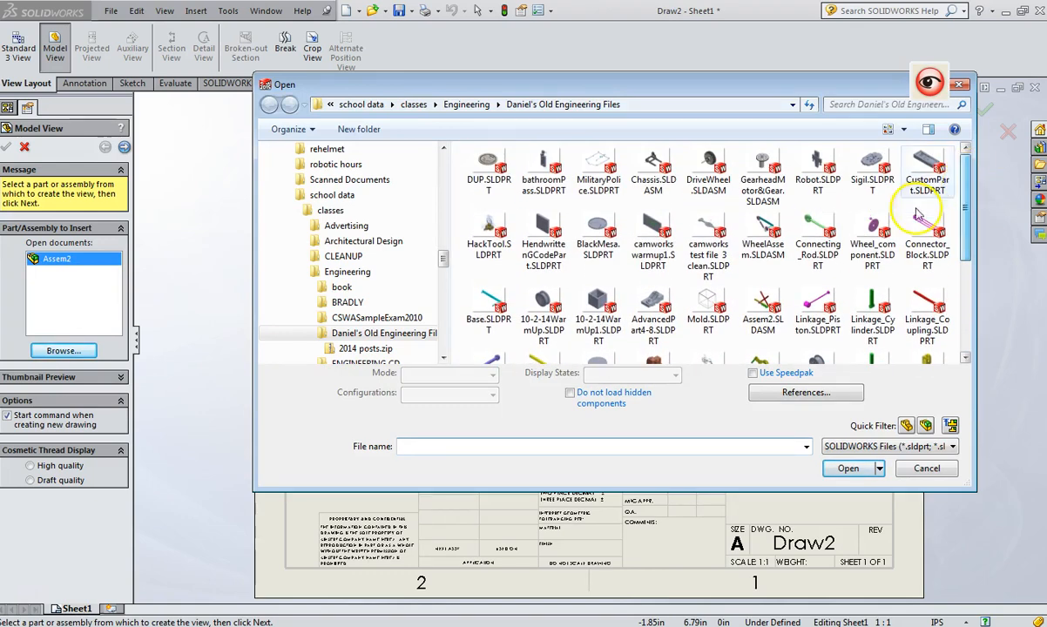
pyautogui.doubleClick(762, 304)
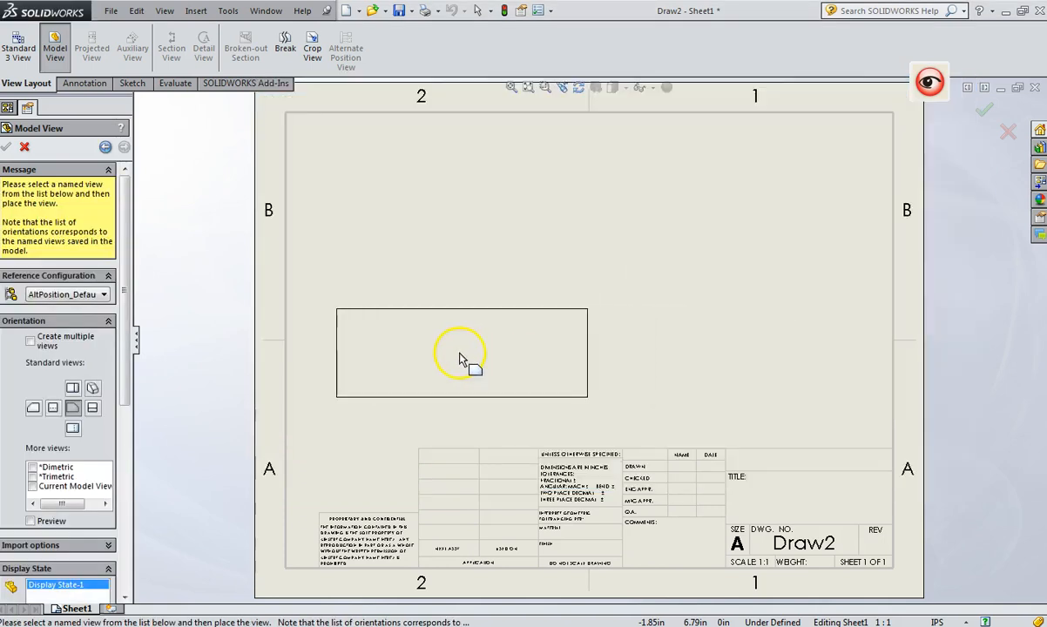
pyautogui.click(464, 350)
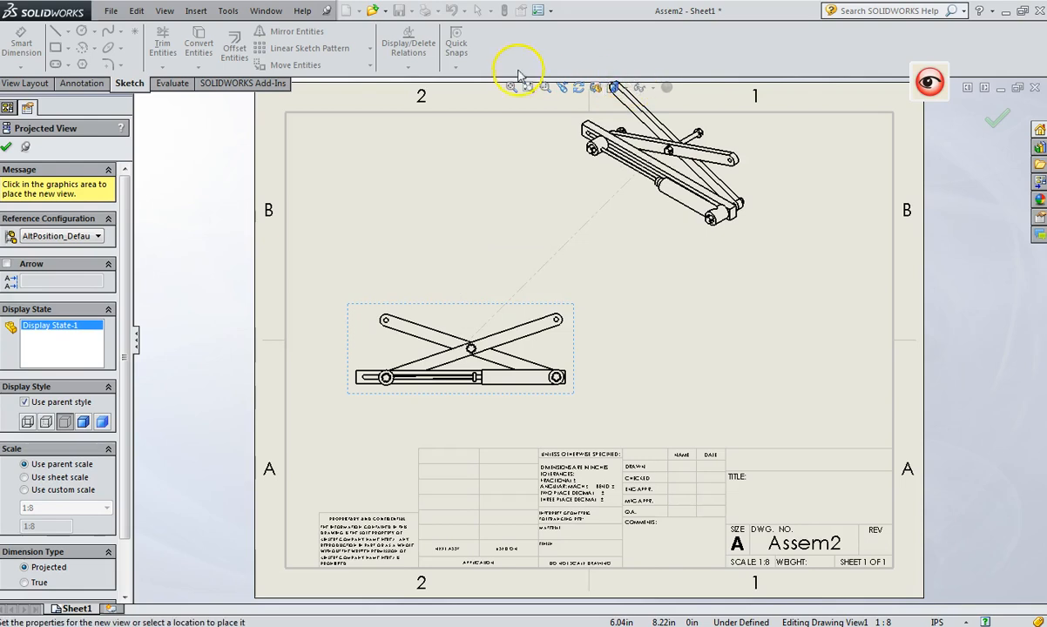
pyautogui.press('Escape')
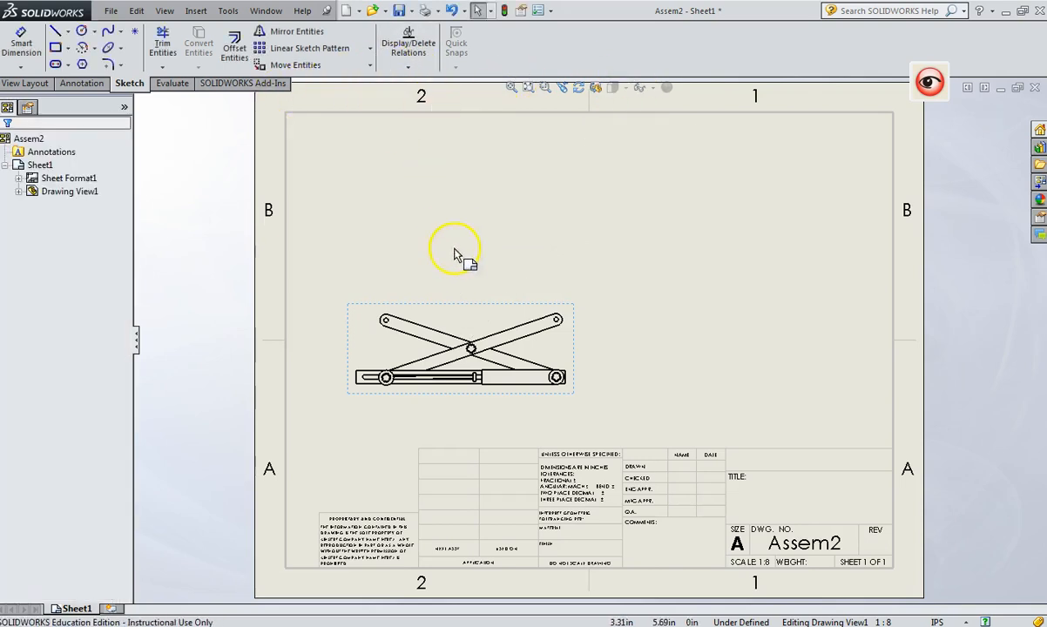
# Add an alternate position to the linkage view using a new configuration with the crossed arms raised to a steep angle.
pyautogui.click(457, 305)
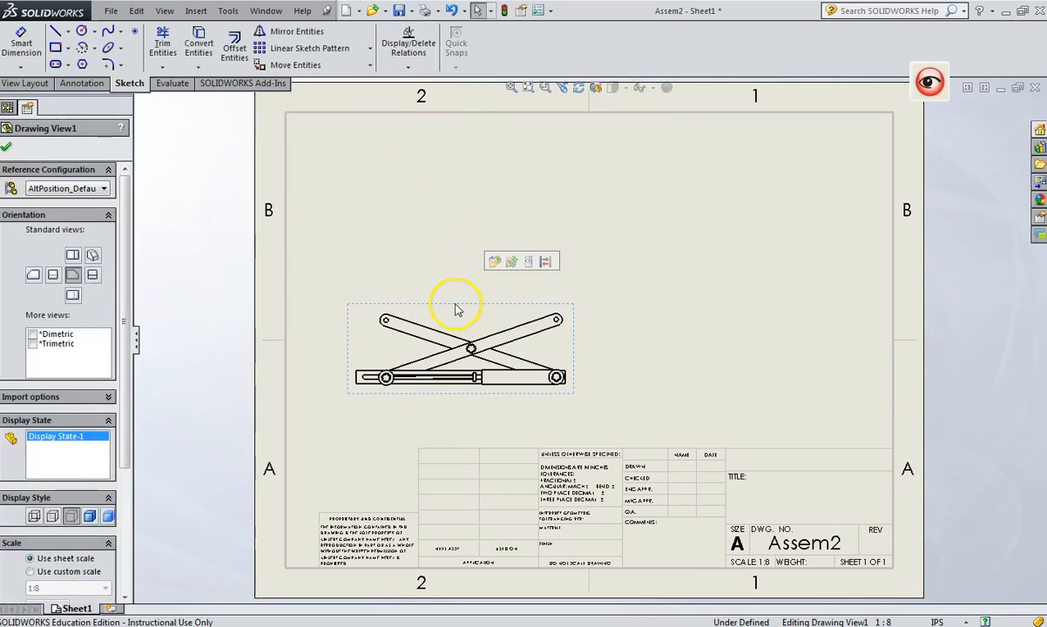
pyautogui.click(92, 85)
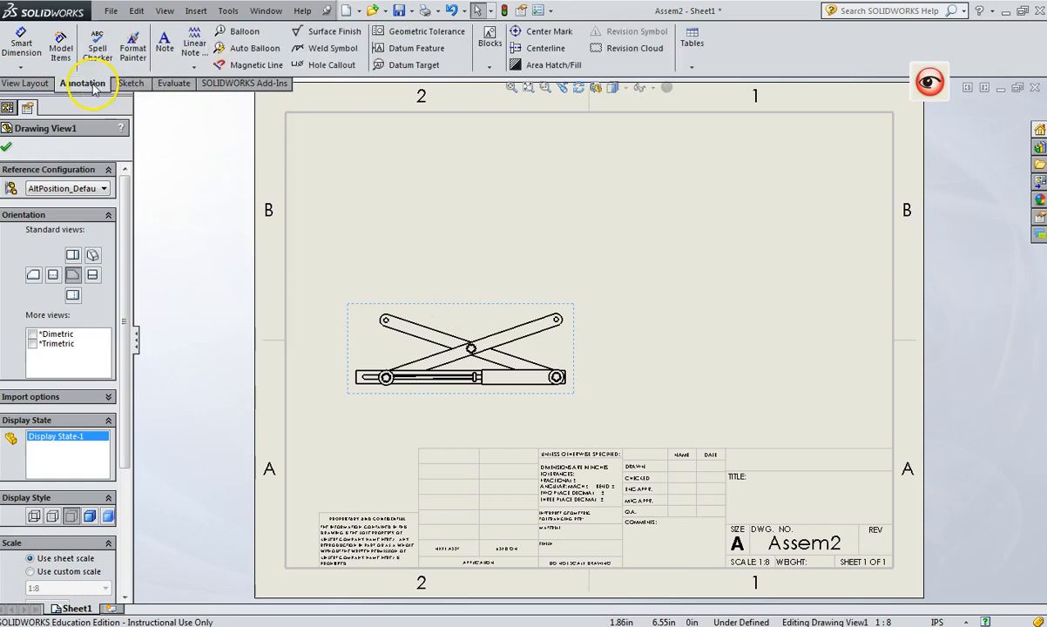
pyautogui.click(35, 84)
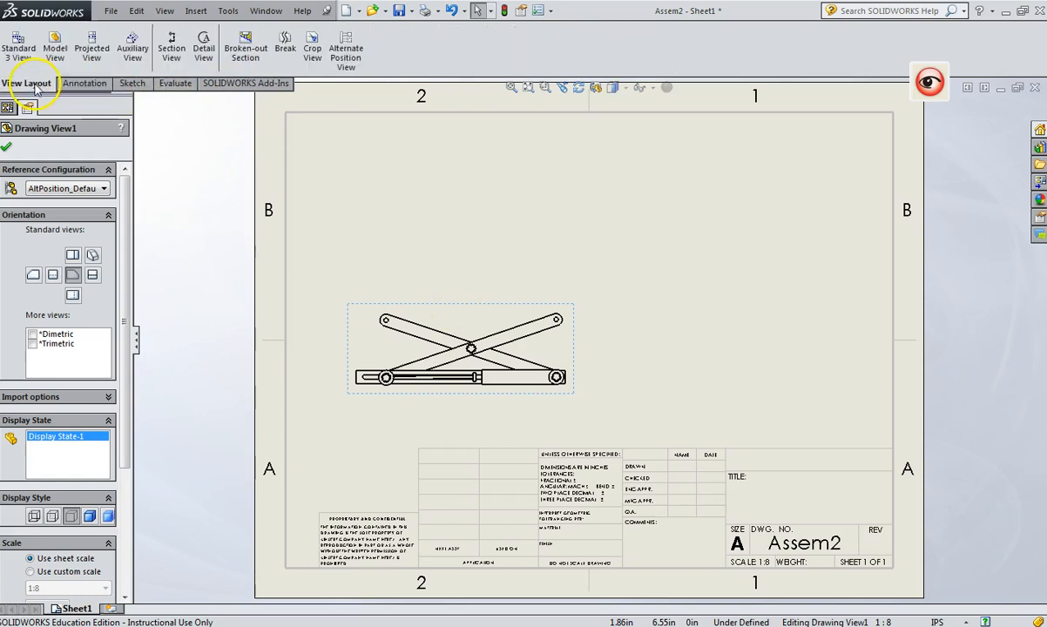
pyautogui.click(347, 45)
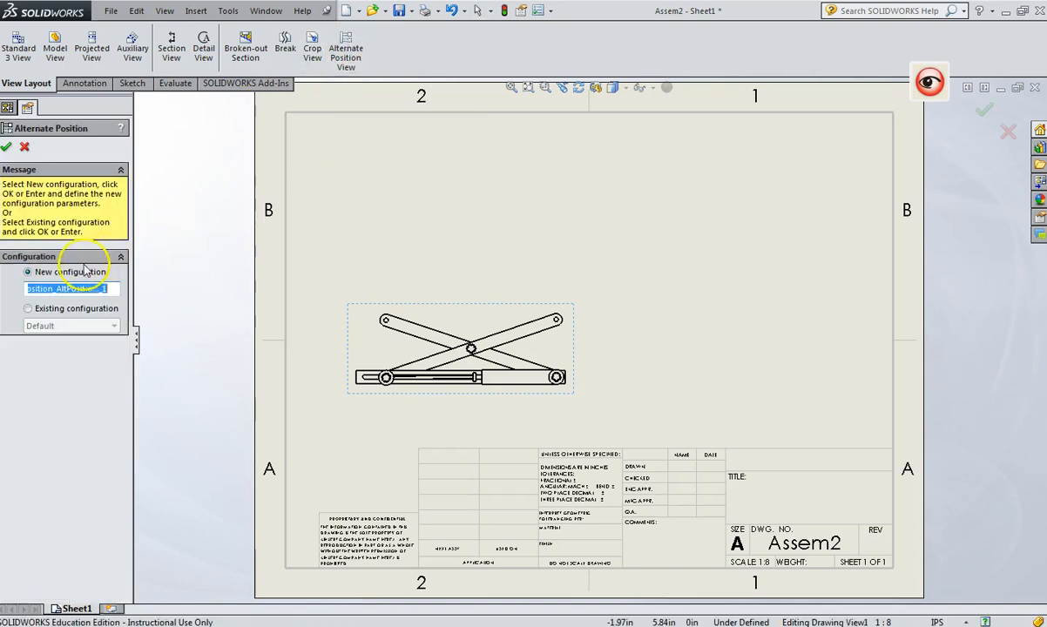
pyautogui.click(6, 148)
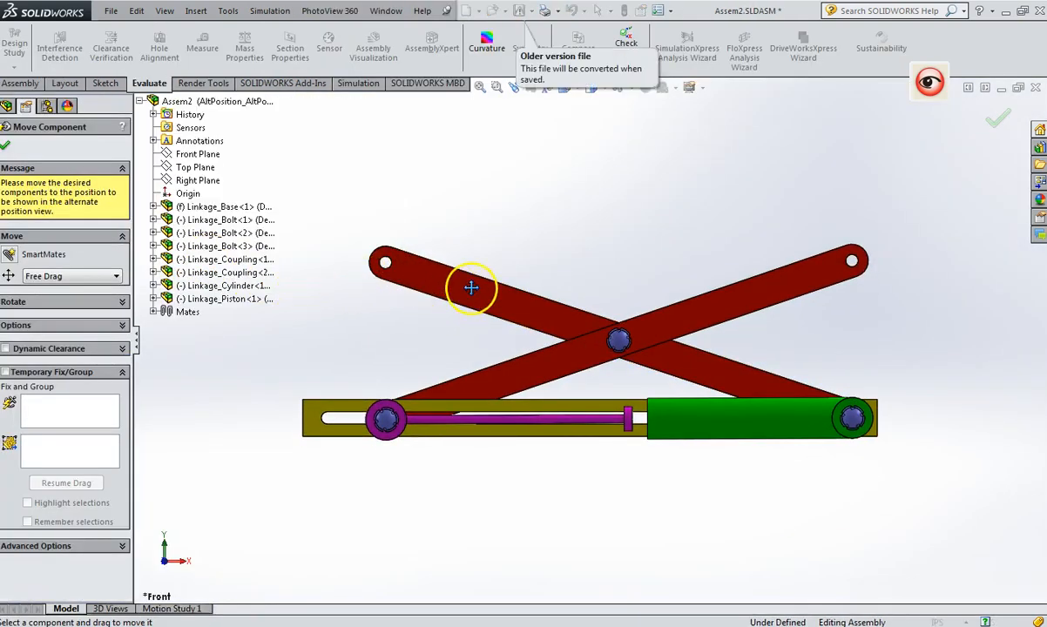
pyautogui.moveTo(471, 288); pyautogui.dragTo(636, 155)
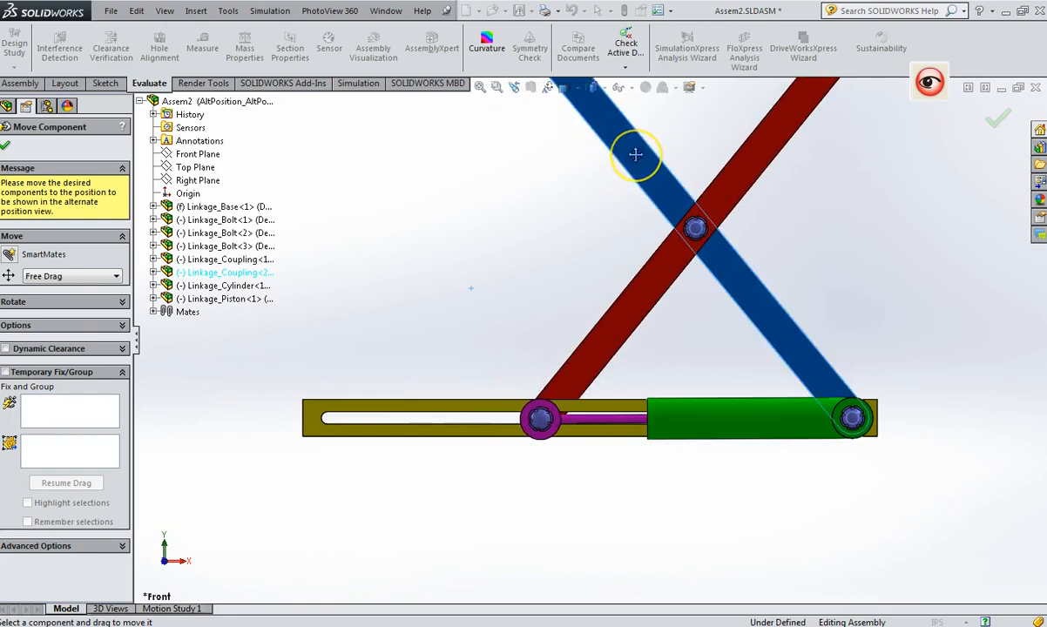
pyautogui.click(1000, 119)
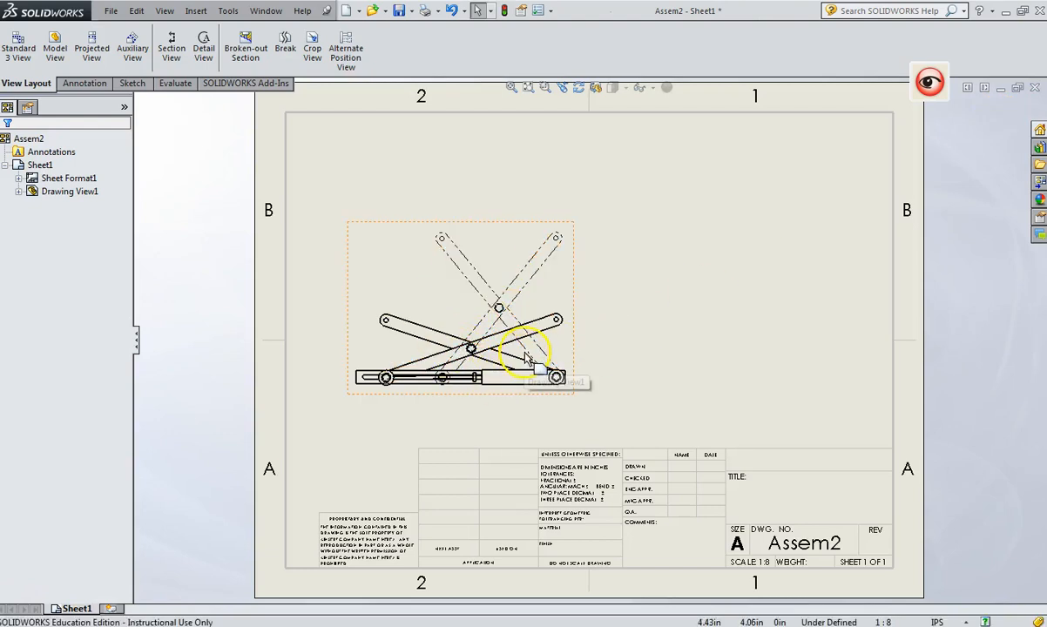
# Add the note "jALTERNATE POSITION" beside the dashed arms and move the linkage view down and slightly left, just above the title block.
pyautogui.click(84, 84)
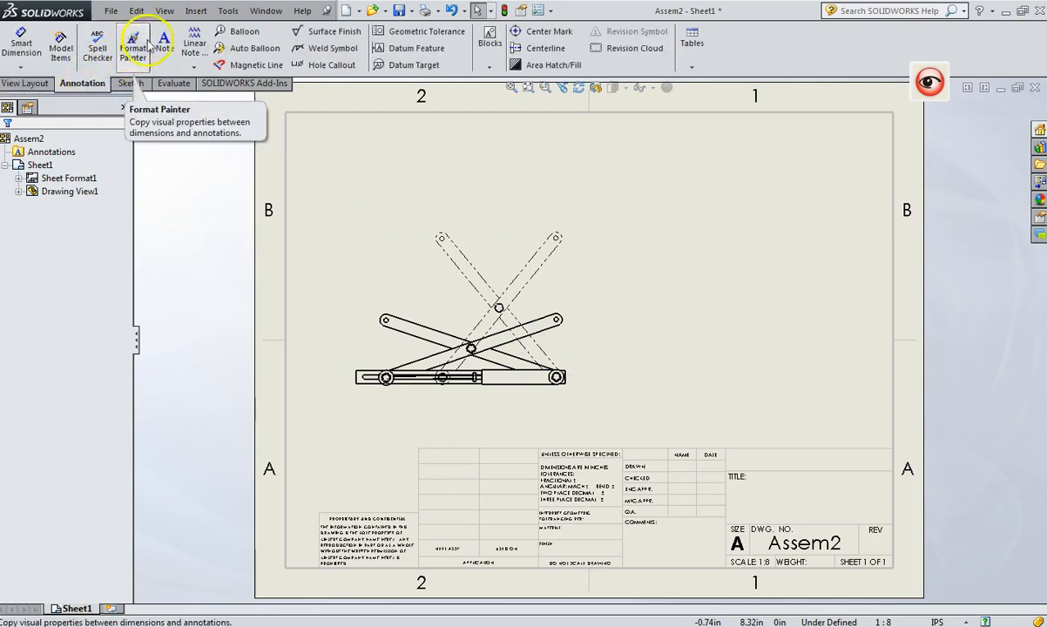
pyautogui.click(164, 44)
pyautogui.click(347, 285)
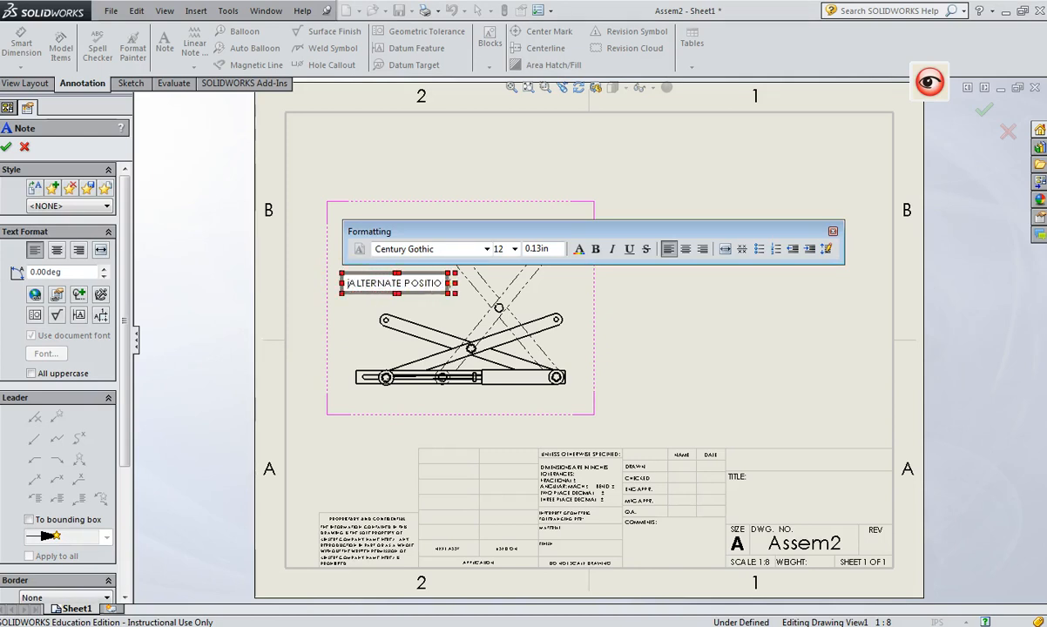
pyautogui.click(347, 328)
pyautogui.press('Escape')
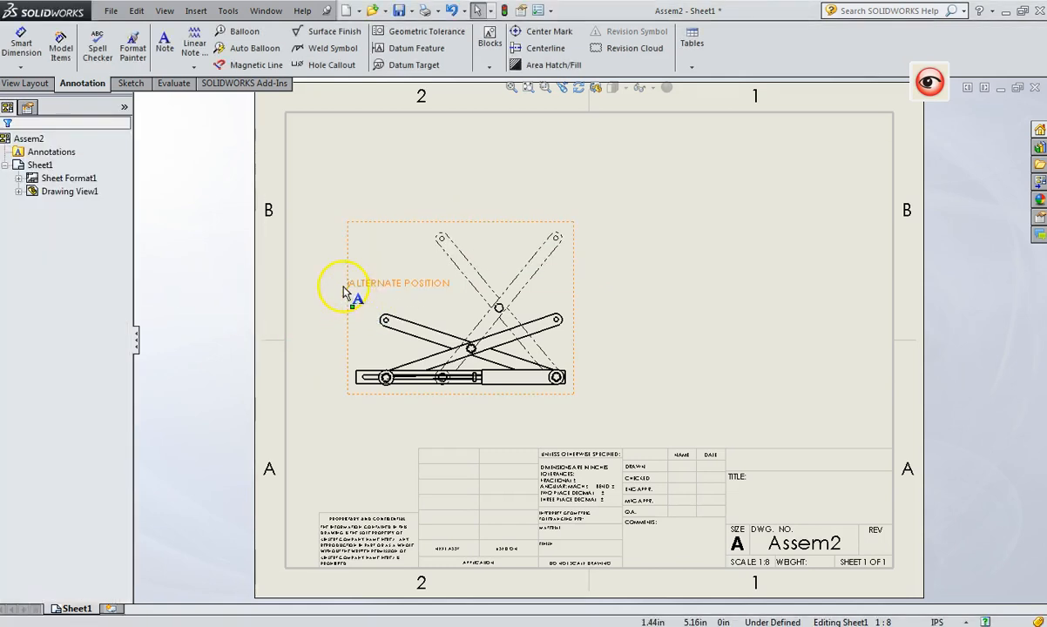
pyautogui.moveTo(509, 230)
pyautogui.mouseDown()
pyautogui.moveTo(481, 301)
pyautogui.moveTo(483, 285)
pyautogui.mouseUp()
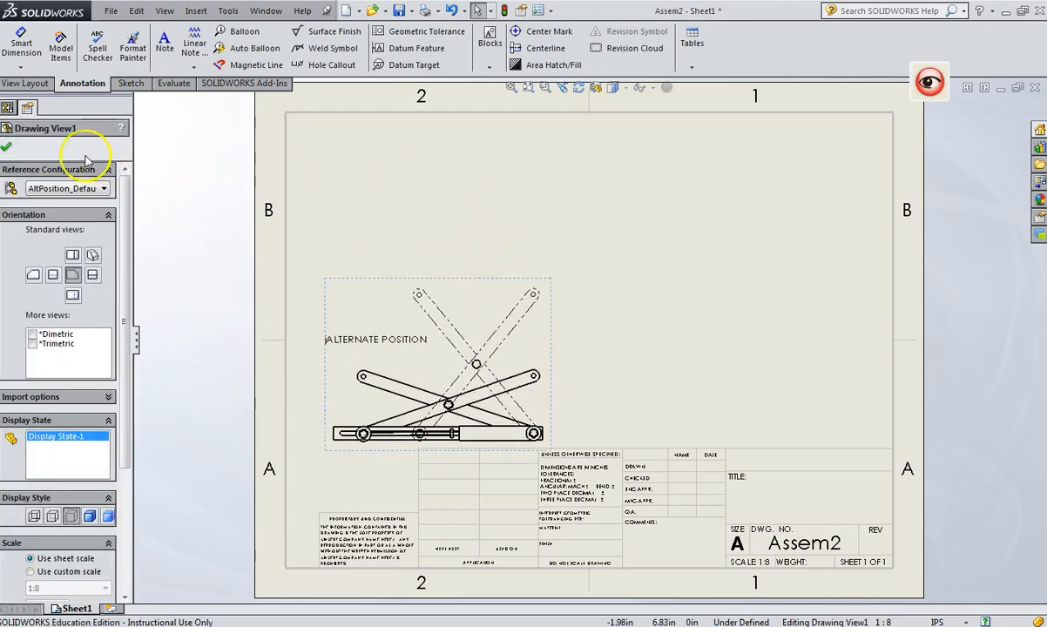
pyautogui.press('Escape')
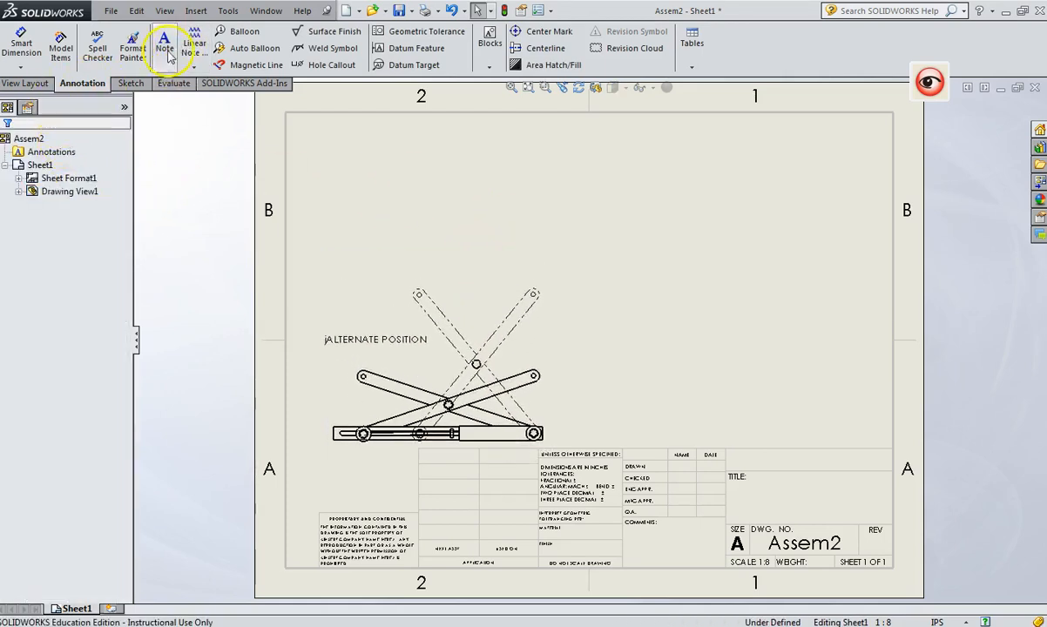
# Try placing a front view of 10-2-14WarmUp.SLDPRT in the sheet's upper-right area, and undo the placement.
pyautogui.click(24, 84)
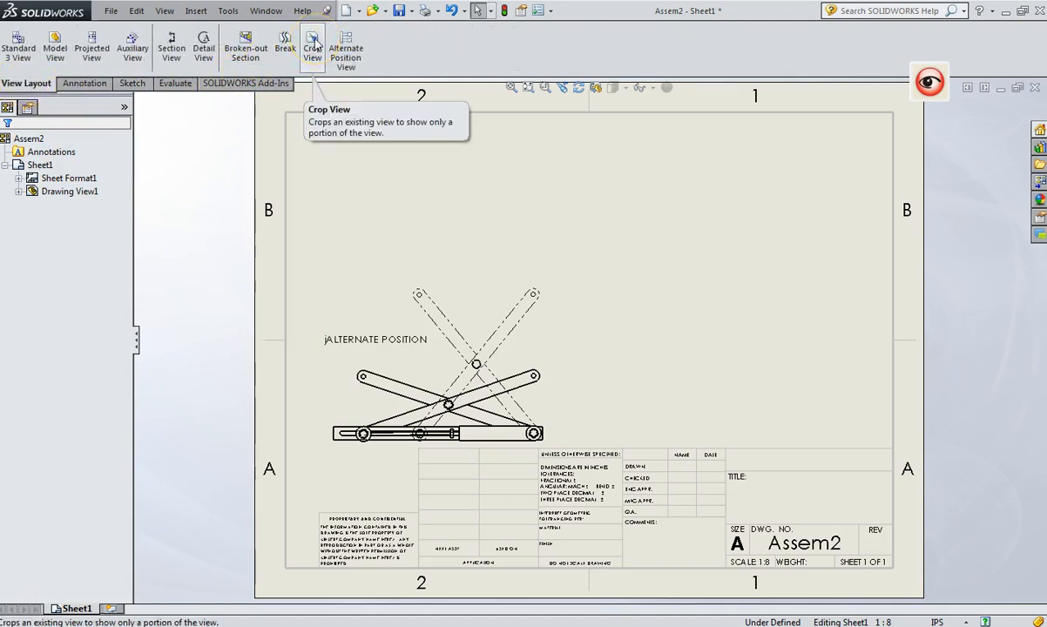
pyautogui.click(53, 45)
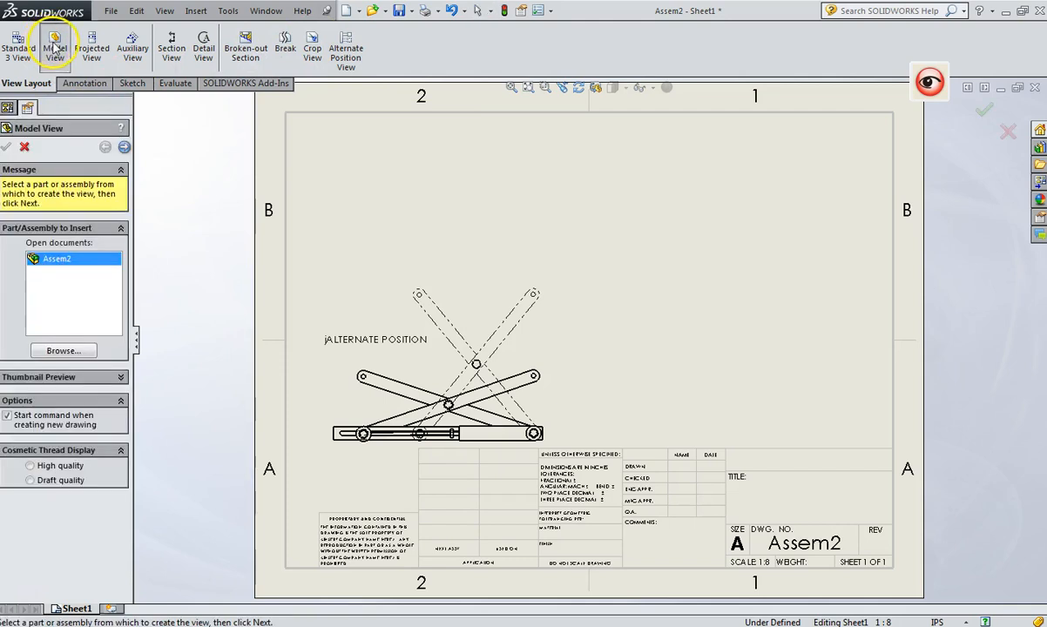
pyautogui.click(62, 350)
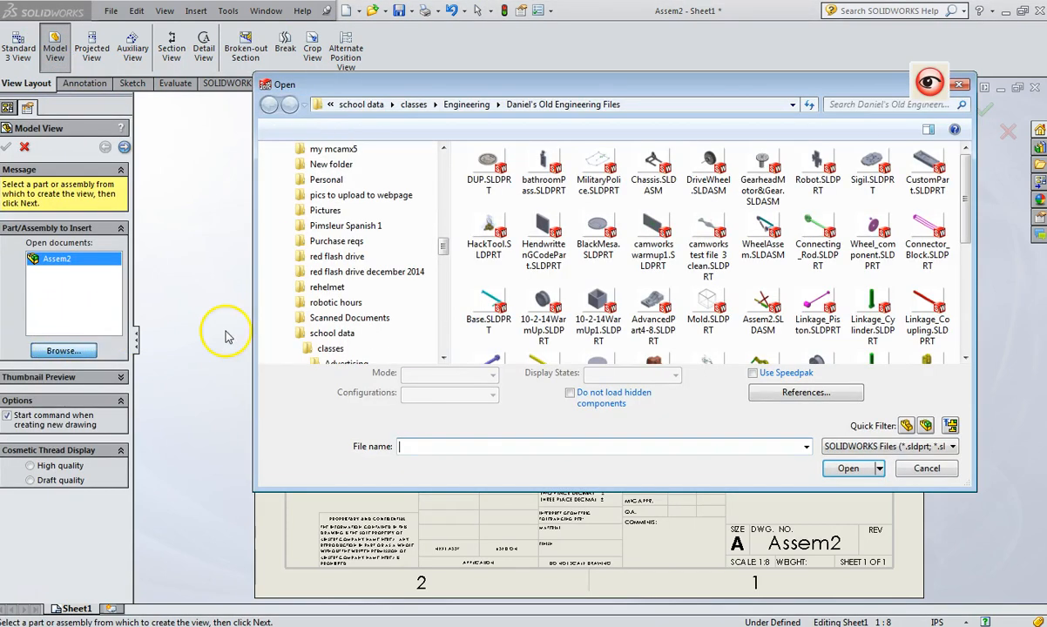
pyautogui.doubleClick(543, 302)
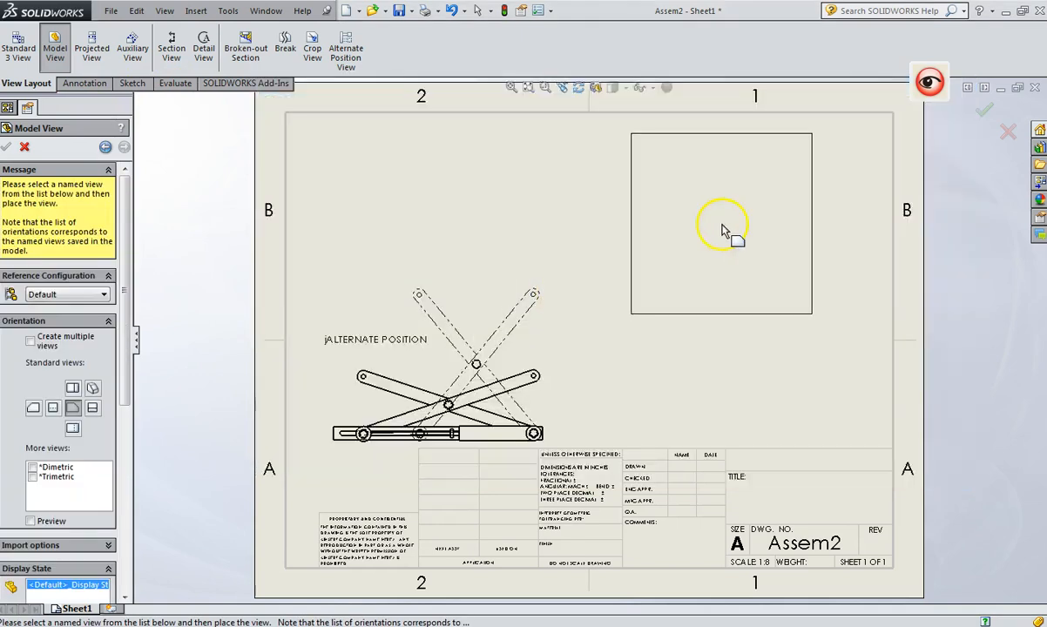
pyautogui.click(710, 233)
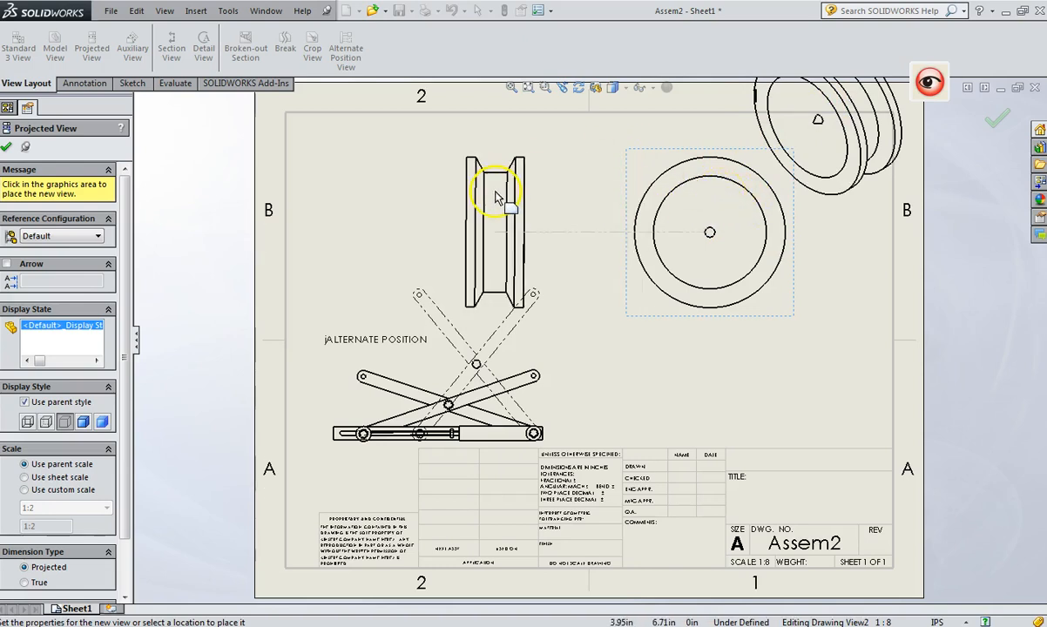
pyautogui.press('Escape')
pyautogui.hotkey('ctrl', 'z')
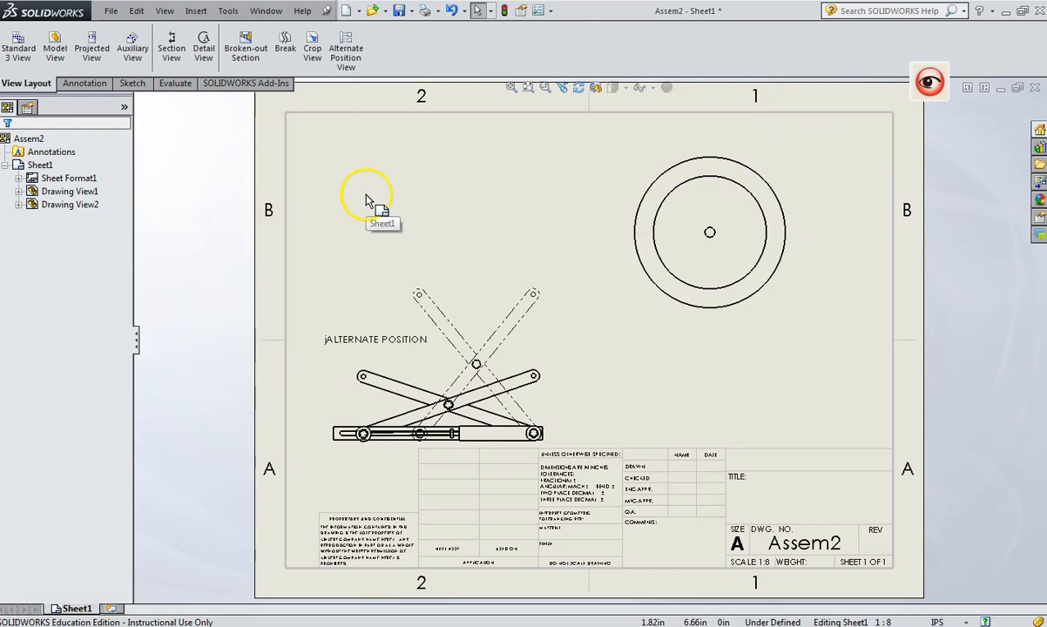
pyautogui.hotkey('ctrl', 'z')
# Insert a front view of Wheel.SLDPRT on the sheet, up and right of the linkage view.
pyautogui.click(54, 50)
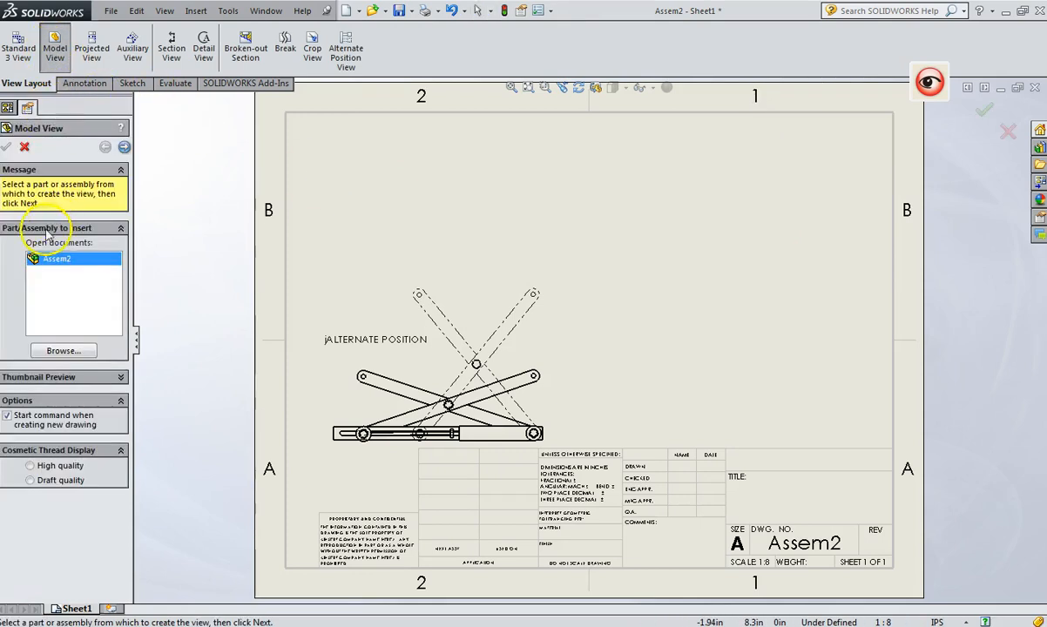
pyautogui.click(63, 350)
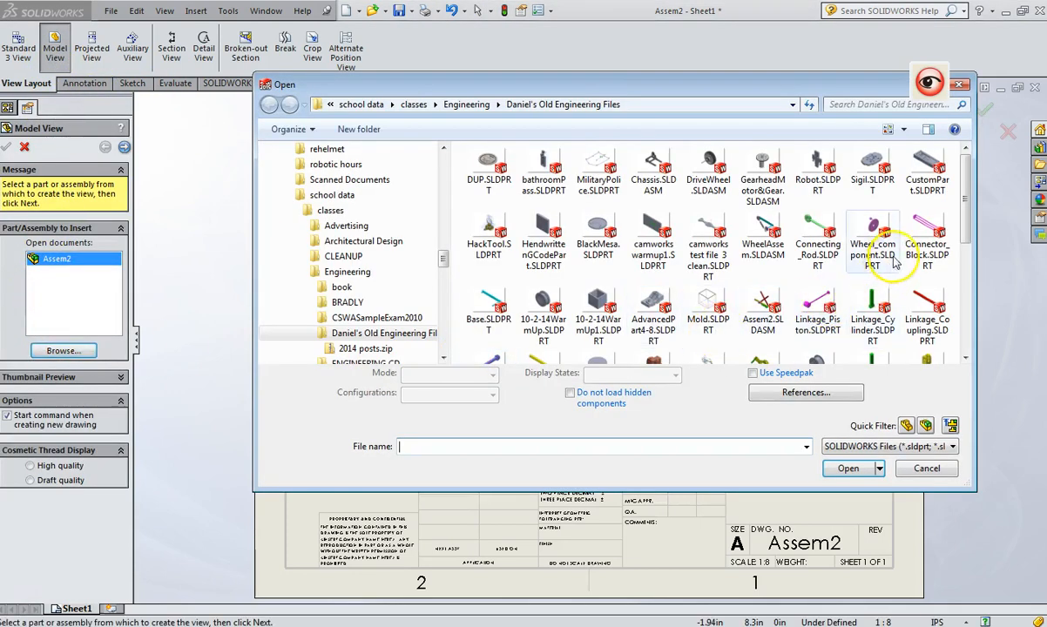
pyautogui.moveTo(965, 222); pyautogui.dragTo(967, 259)
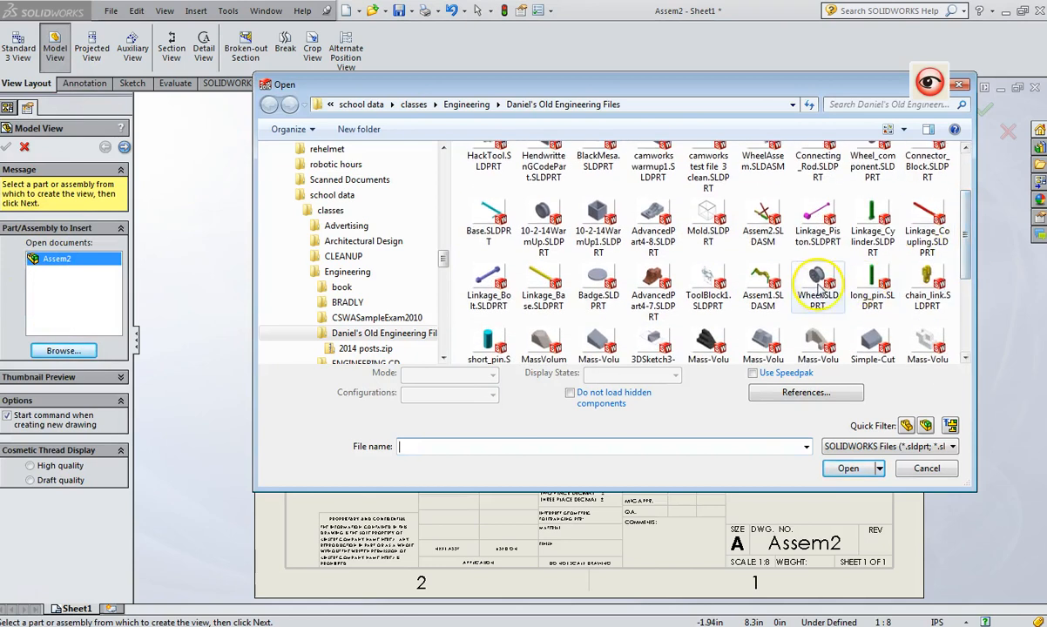
pyautogui.doubleClick(817, 277)
pyautogui.click(643, 305)
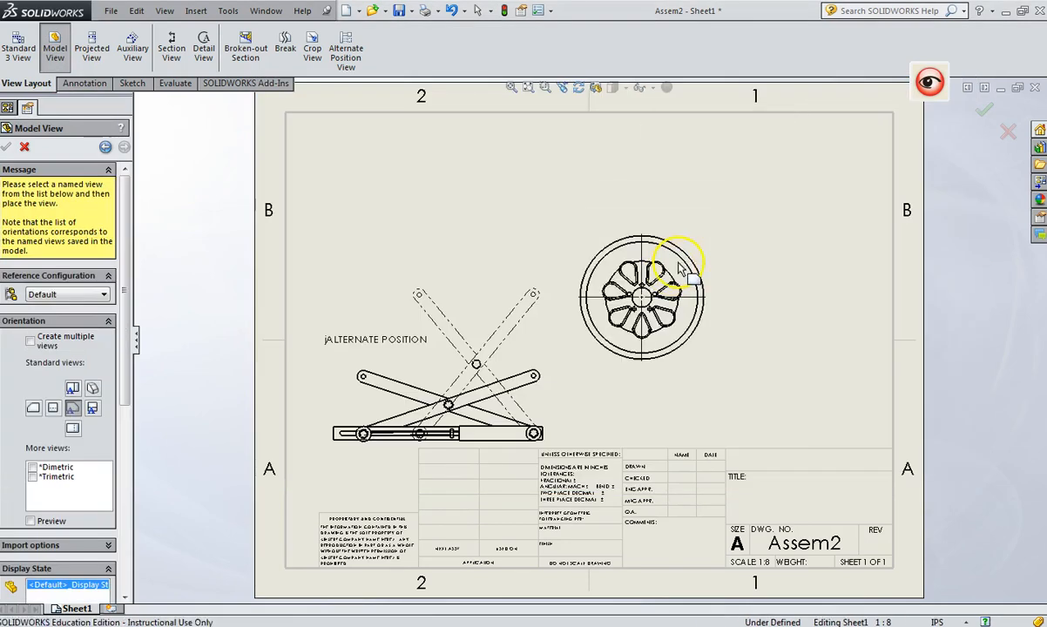
# Project isometric, right and top views from the wheel's front view.
pyautogui.click(781, 259)
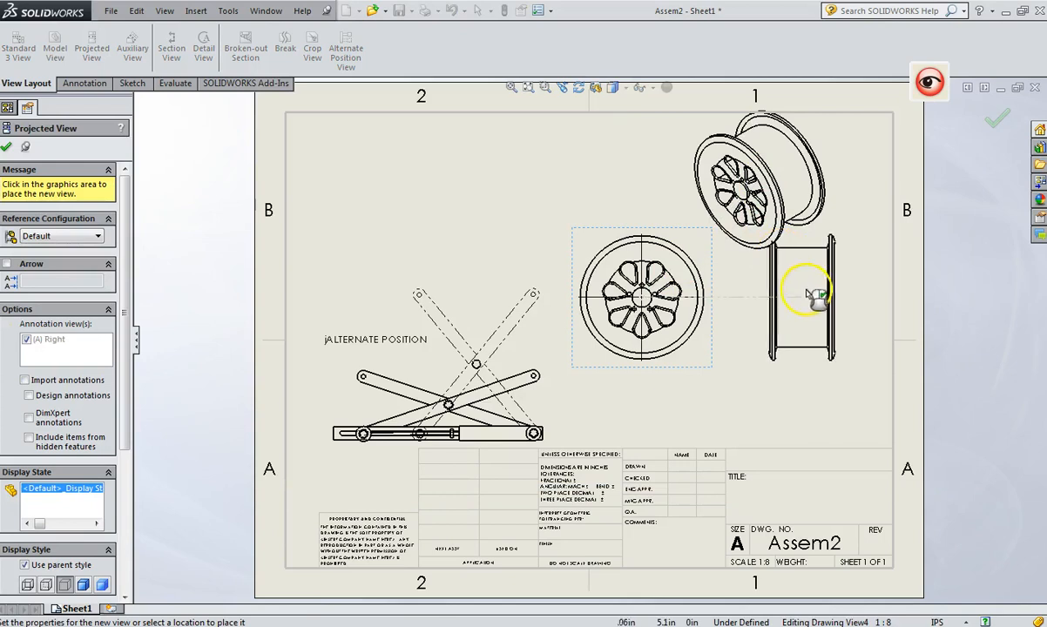
pyautogui.click(771, 297)
pyautogui.click(640, 165)
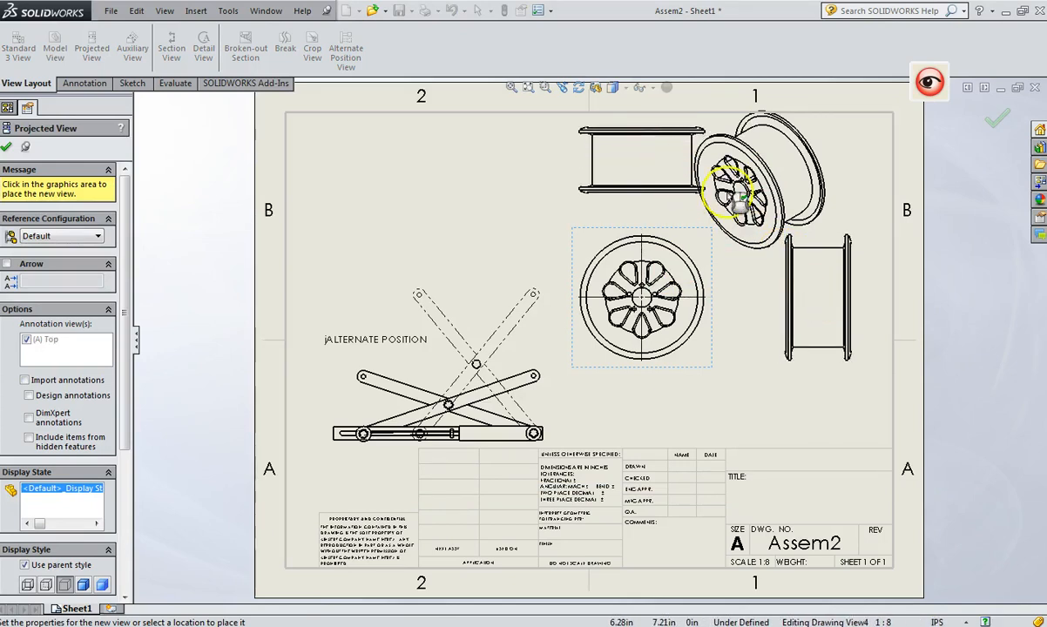
pyautogui.press('Escape')
# Move the isometric wheel view up and to the right, clear of the top and right views.
pyautogui.scroll(-2, 730, 223)
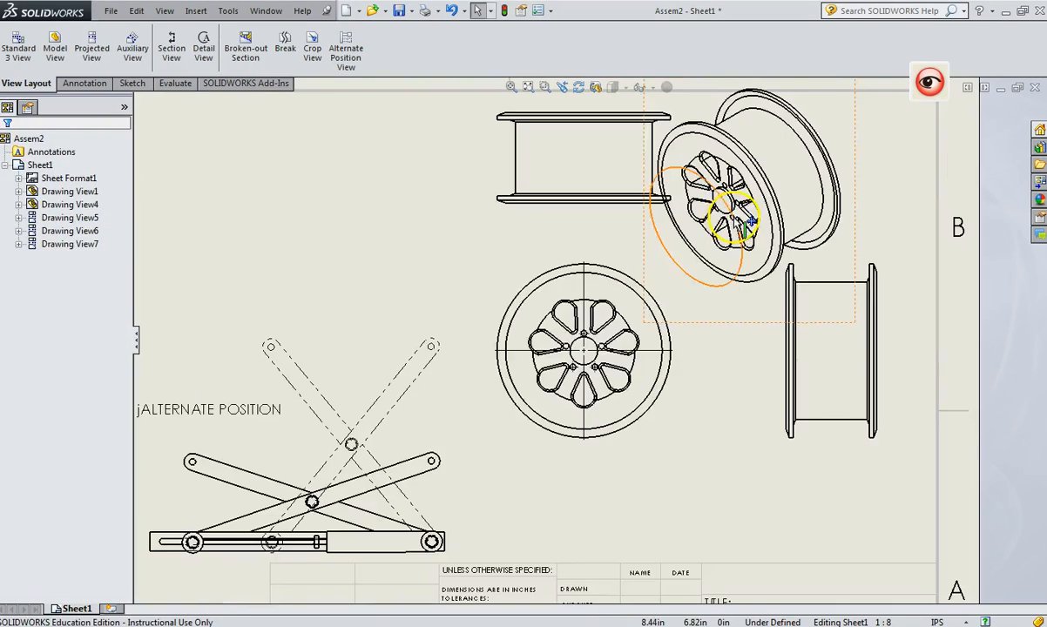
pyautogui.scroll(4, 713, 215)
pyautogui.scroll(-2, 732, 220)
pyautogui.moveTo(660, 278); pyautogui.dragTo(723, 229)
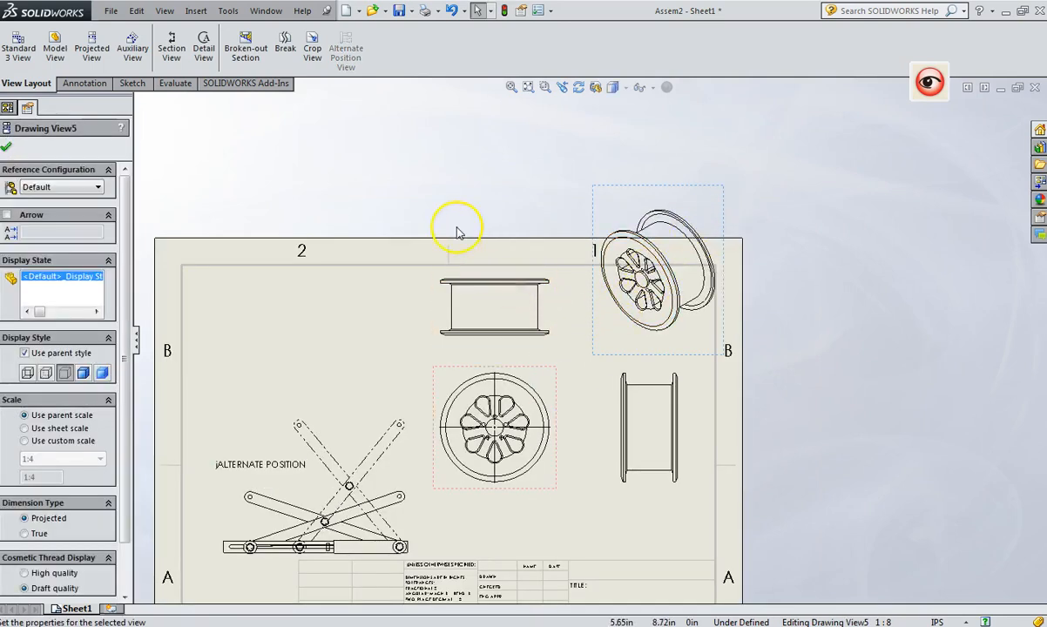
pyautogui.click(457, 231)
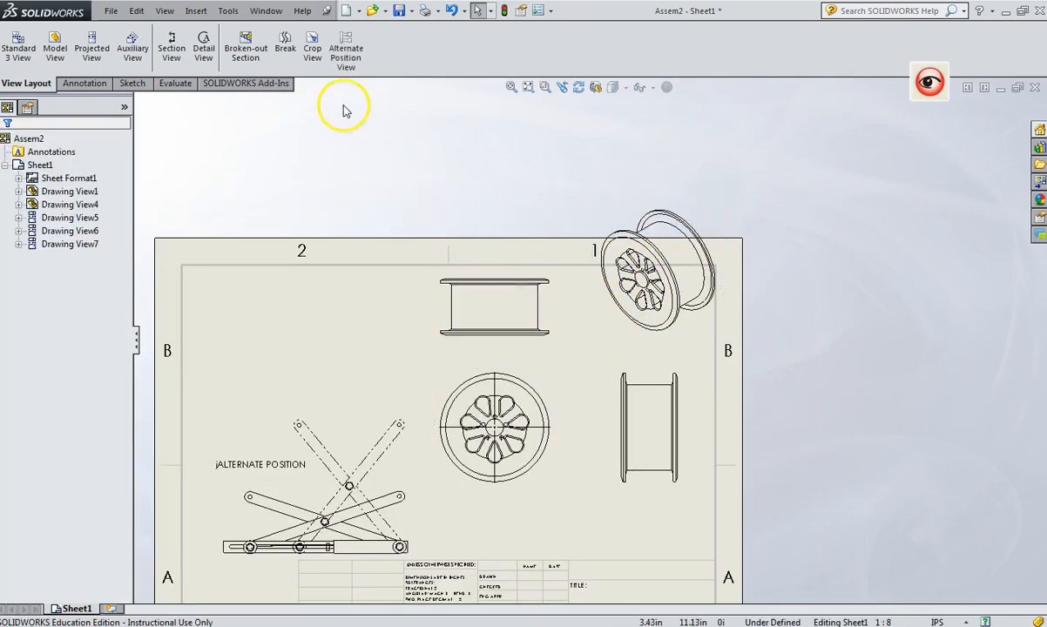
# Sketch a circle of about 1.41 in radius on the isometric wheel view, over the spoked face's upper edge.
pyautogui.click(312, 41)
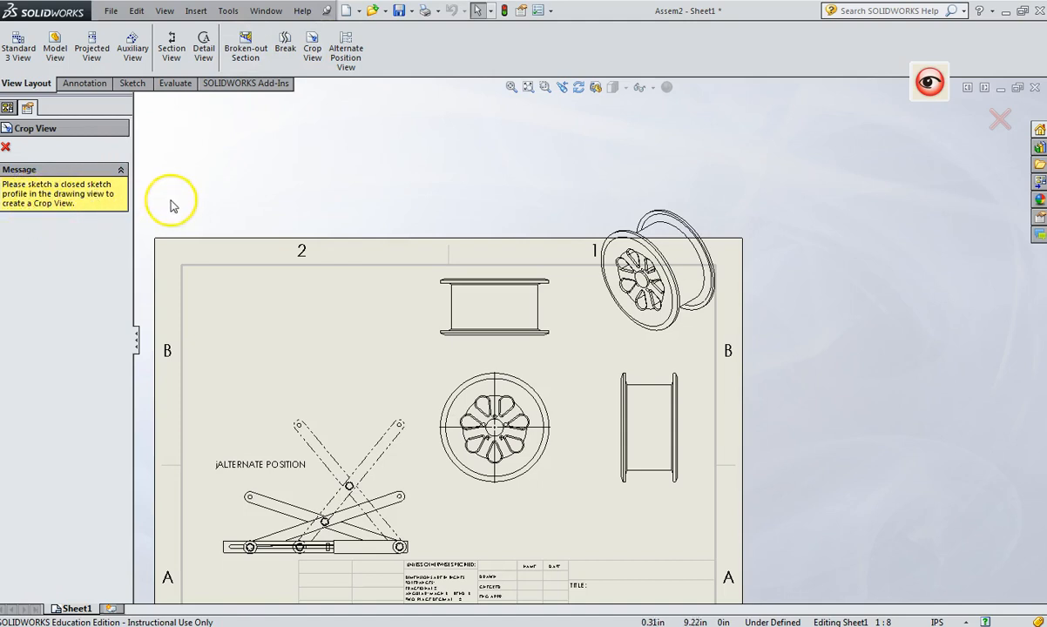
pyautogui.press('Escape')
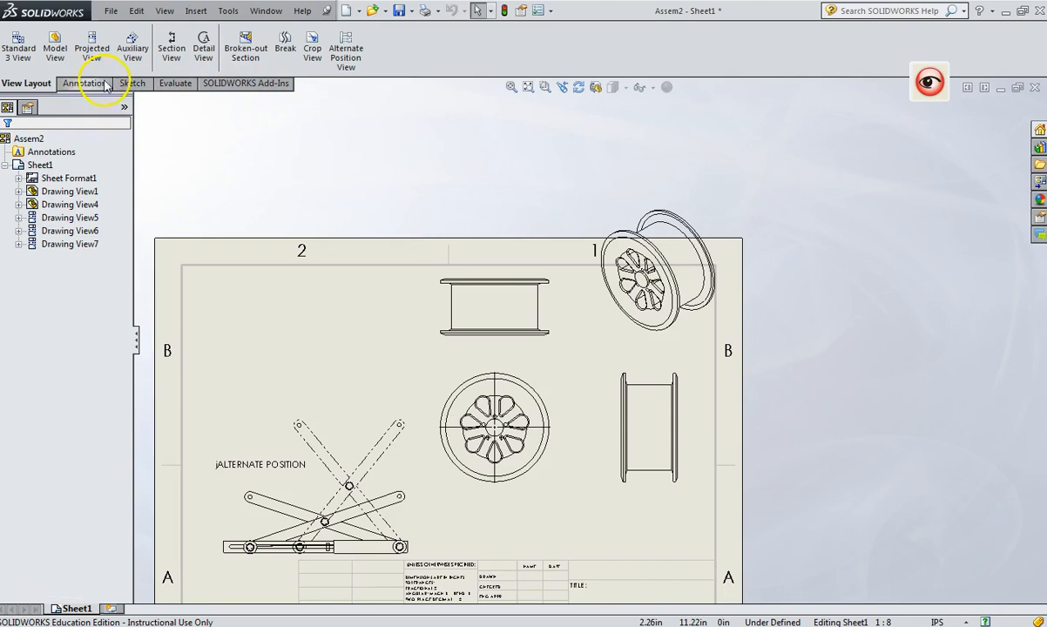
pyautogui.click(130, 85)
pyautogui.click(81, 30)
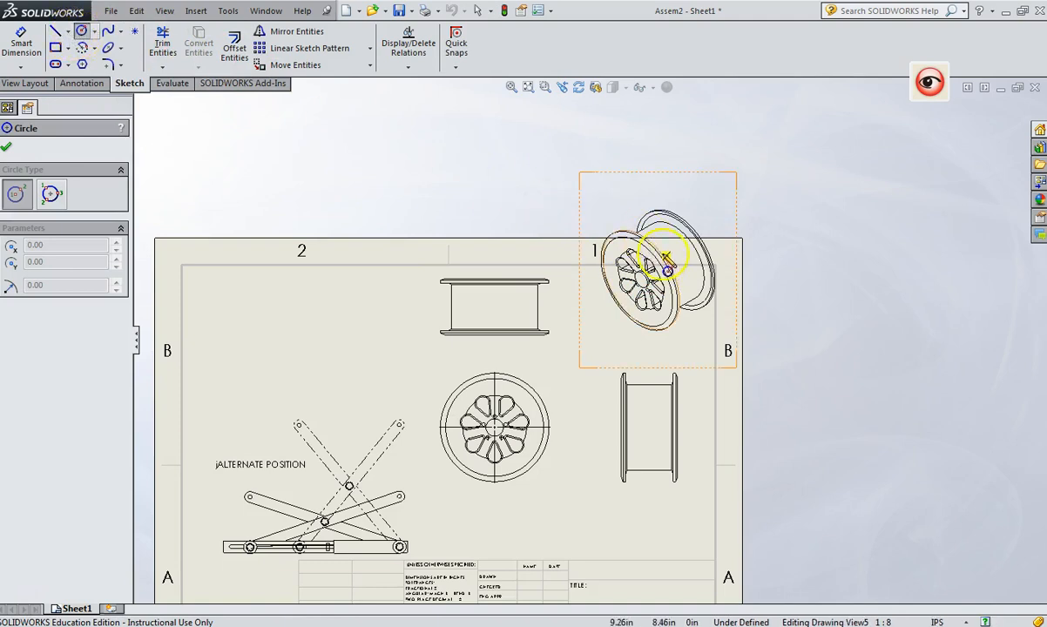
pyautogui.click(658, 285)
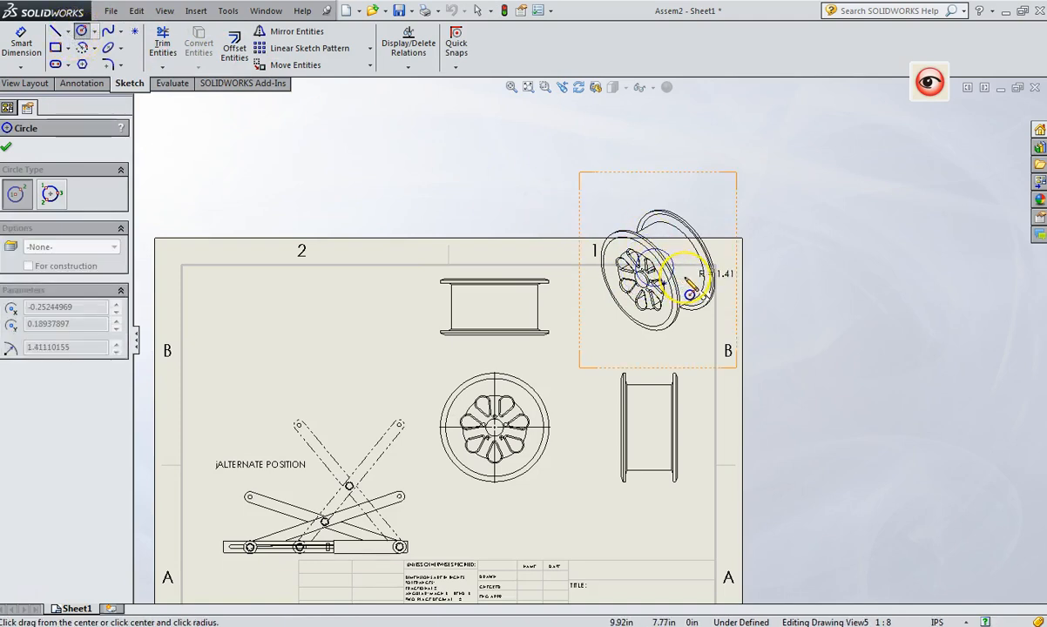
pyautogui.click(691, 295)
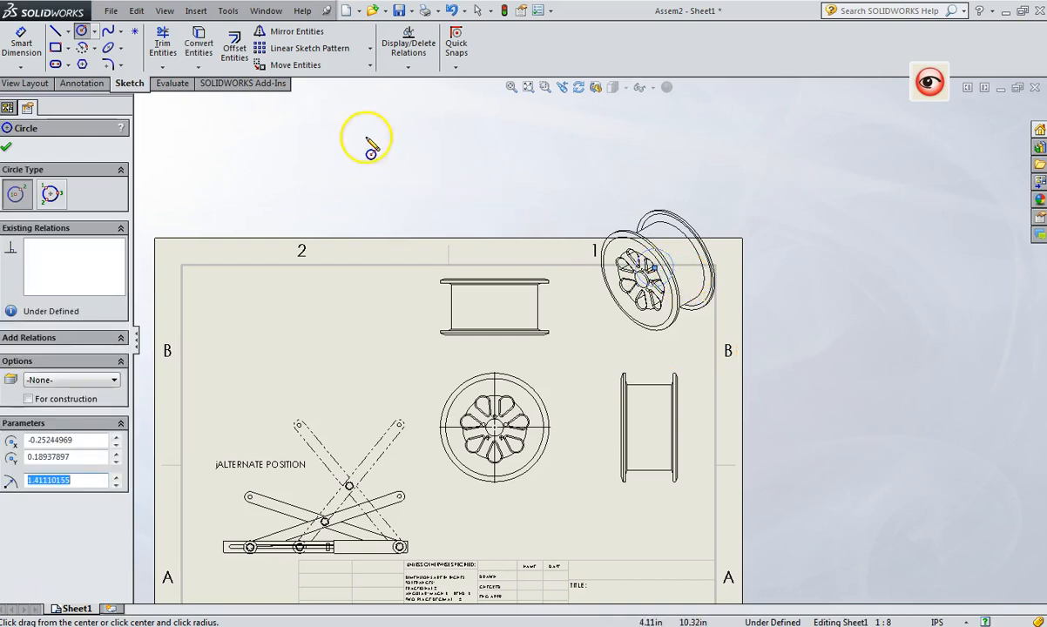
# Crop the isometric wheel view to the sketched circle.
pyautogui.click(81, 83)
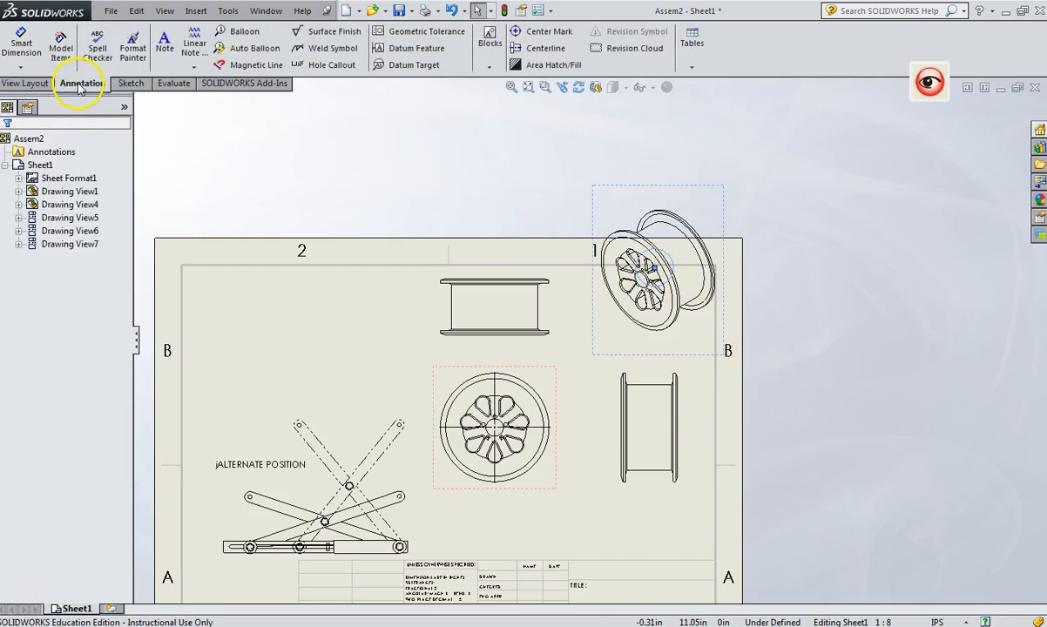
pyautogui.click(30, 85)
pyautogui.click(312, 49)
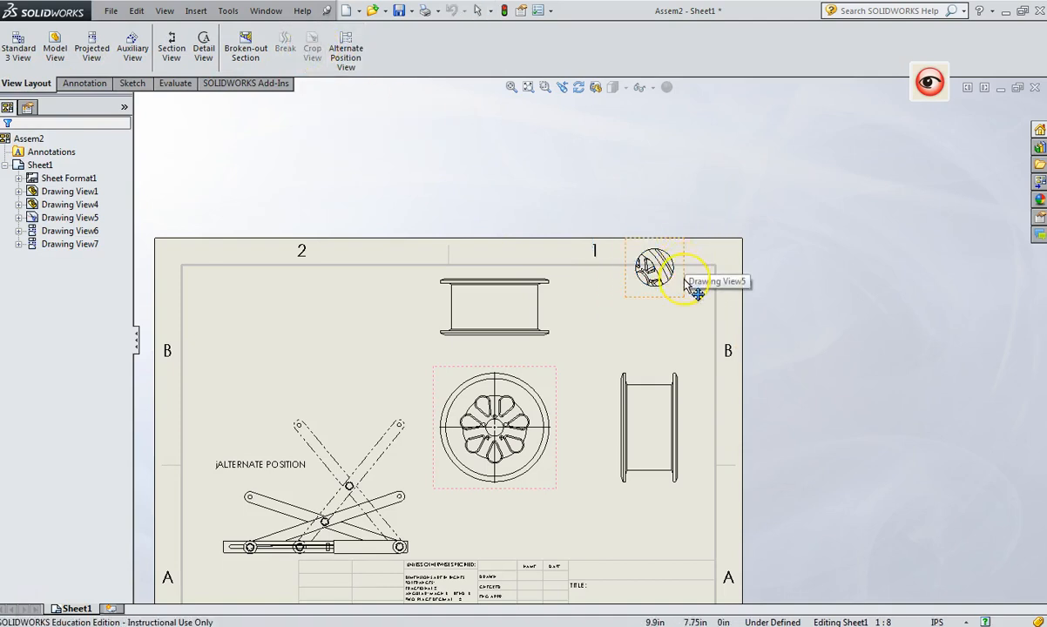
pyautogui.scroll(2, 686, 280)
pyautogui.scroll(-4, 666, 292)
pyautogui.click(644, 306)
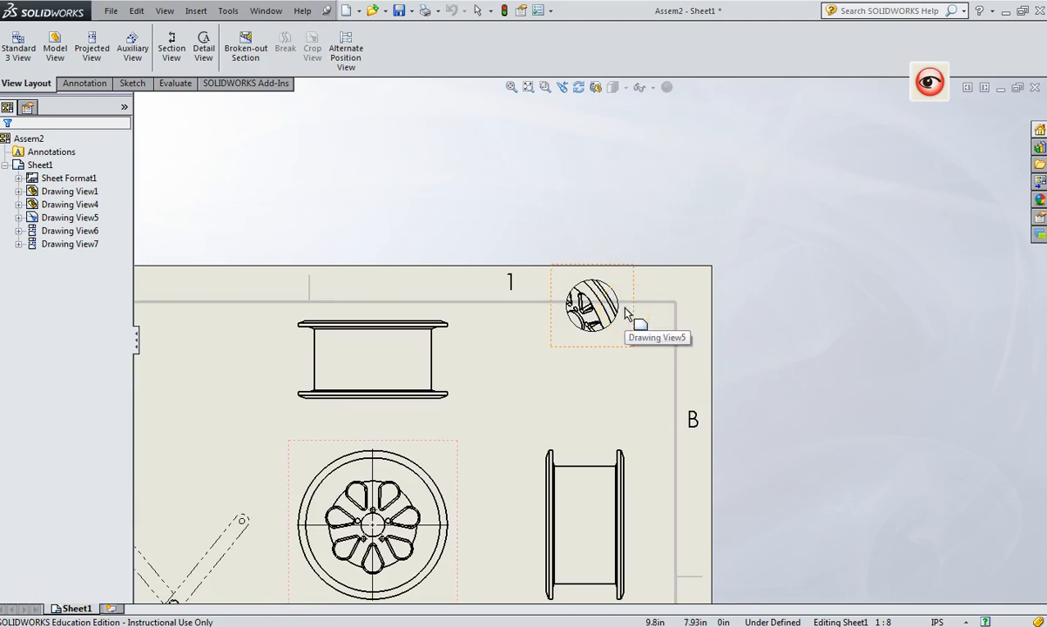
# Project a new isometric view from the wheel's front view, between the top view and the cropped view.
pyautogui.click(403, 448)
pyautogui.click(91, 46)
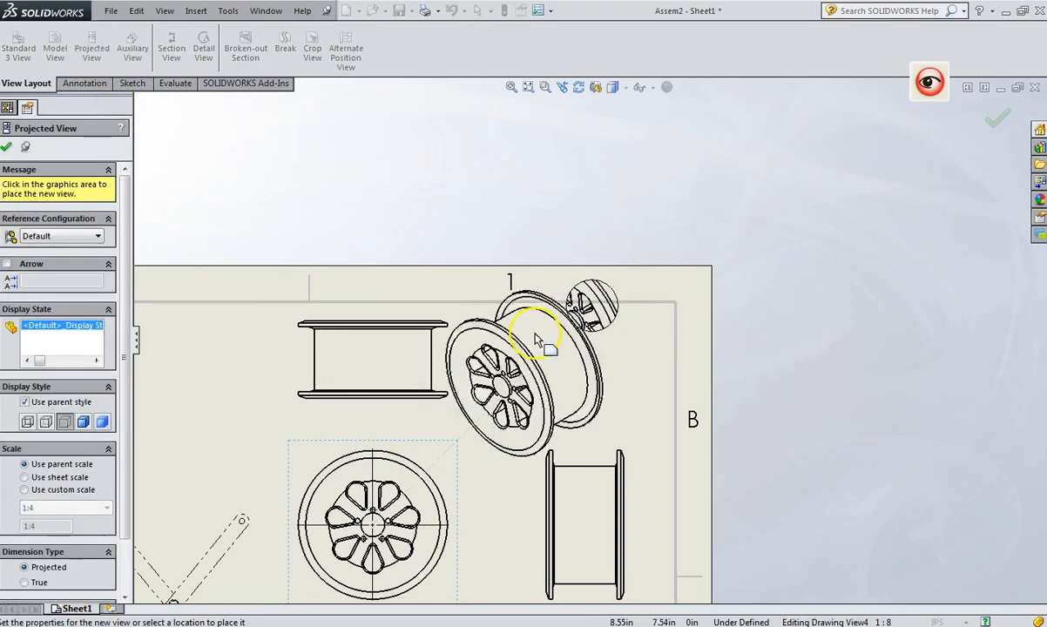
pyautogui.click(516, 346)
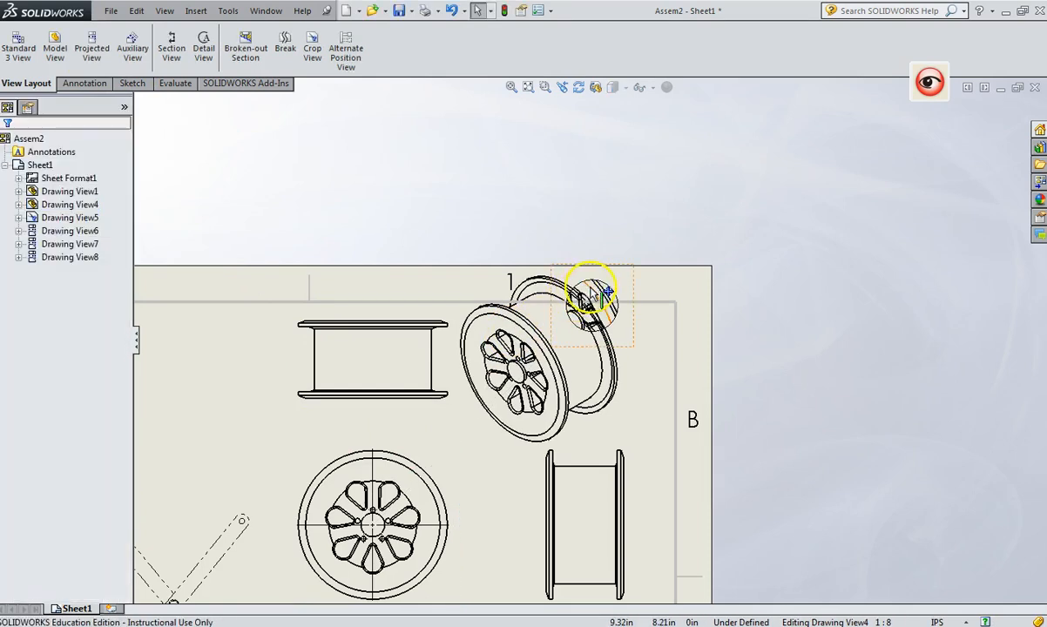
# Move the new isometric wheel view above the top view and place the cropped view beside it, above the sheet.
pyautogui.moveTo(509, 253)
pyautogui.mouseDown()
pyautogui.moveTo(483, 168)
pyautogui.moveTo(581, 255)
pyautogui.mouseUp()
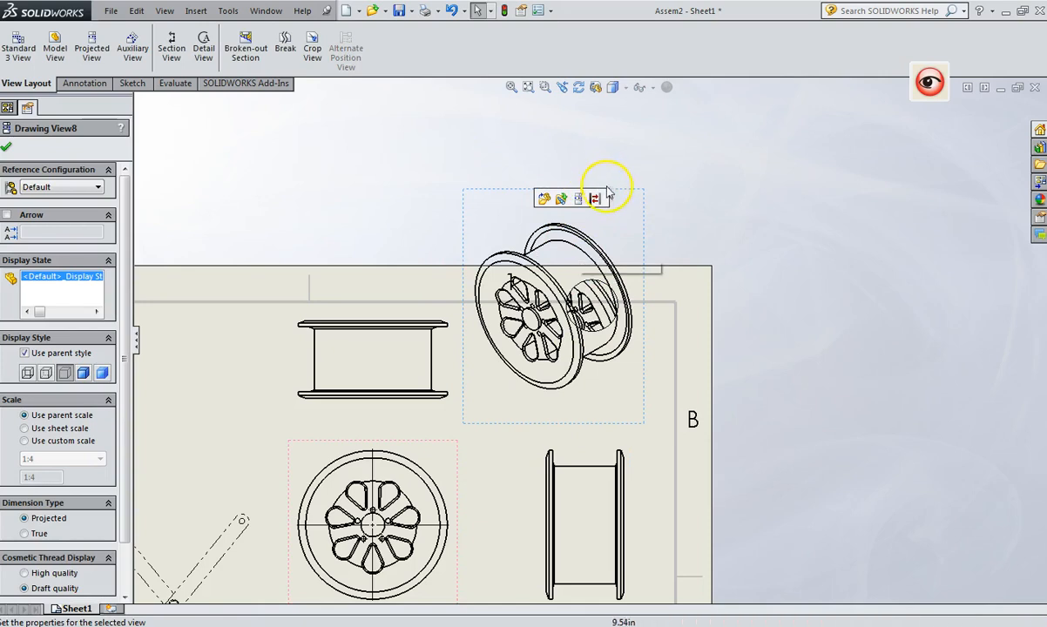
pyautogui.moveTo(509, 191)
pyautogui.mouseDown()
pyautogui.moveTo(407, 140)
pyautogui.moveTo(388, 105)
pyautogui.mouseUp()
pyautogui.moveTo(616, 274); pyautogui.dragTo(594, 190)
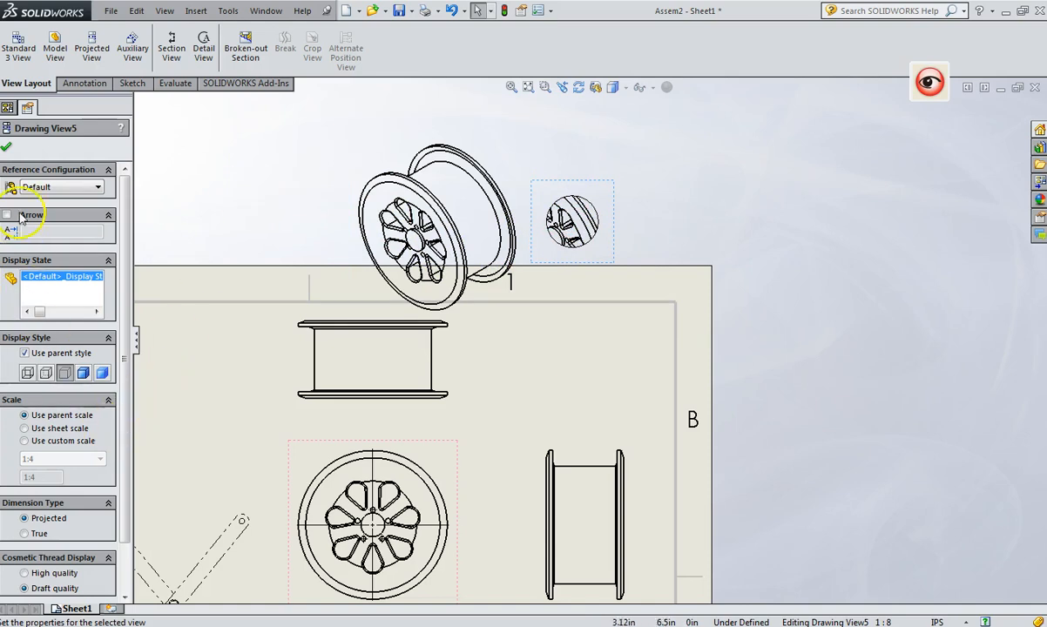
# Add the note "CROP VIEW" above the cropped wheel view.
pyautogui.click(84, 83)
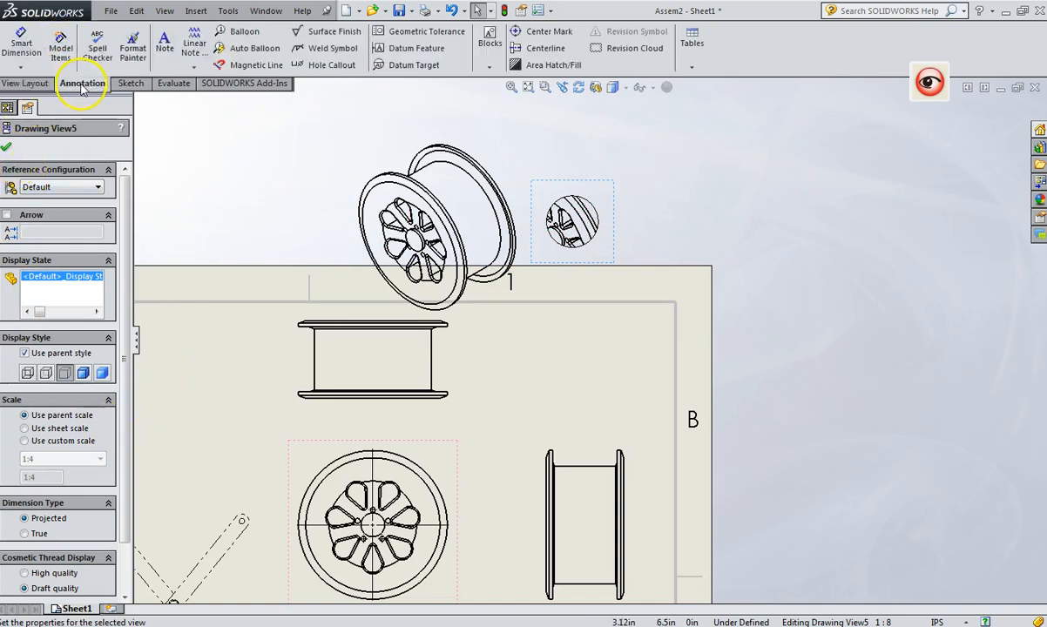
pyautogui.click(163, 43)
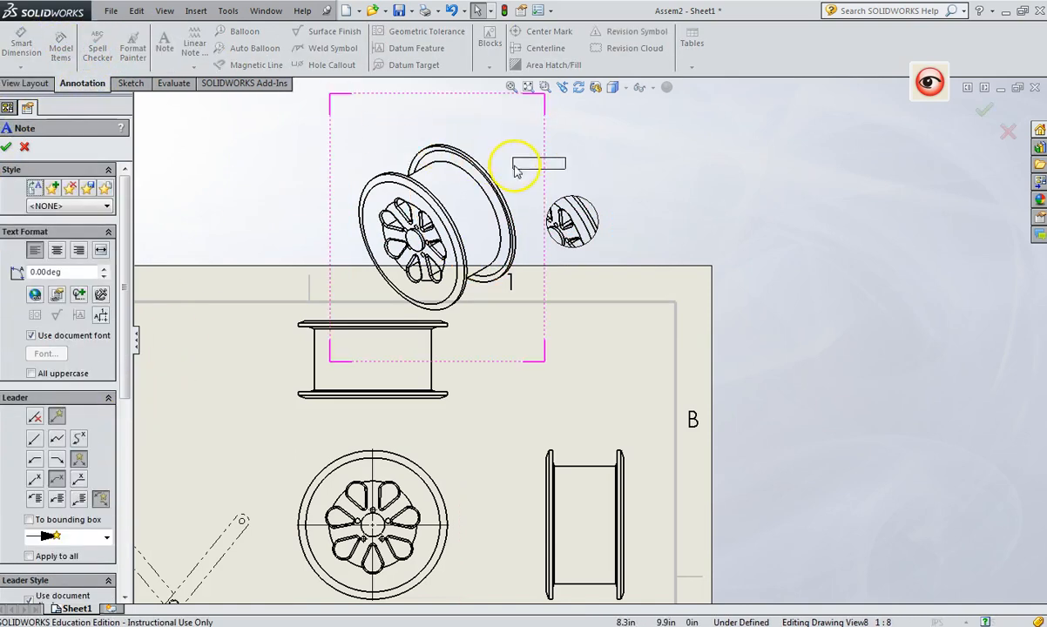
pyautogui.click(537, 178)
pyautogui.write('CROP VIEW')
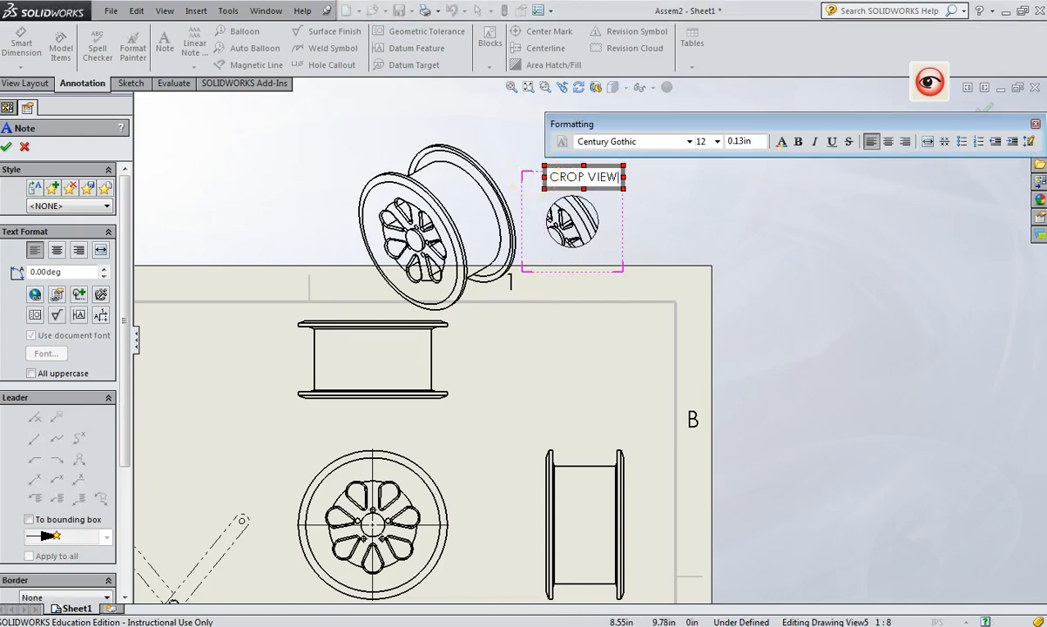
pyautogui.click(640, 205)
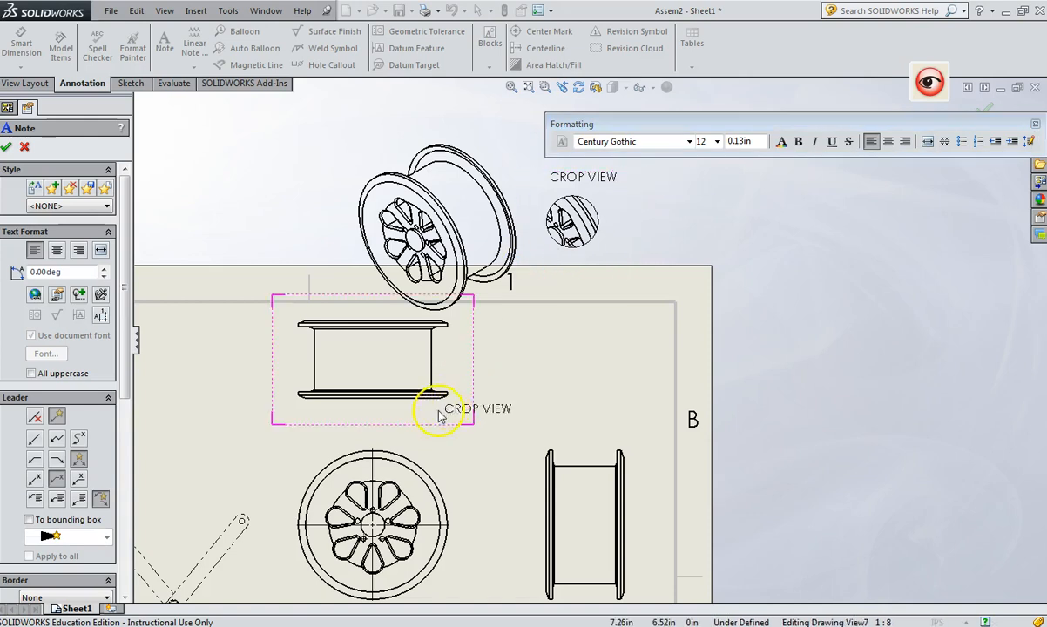
pyautogui.press('Escape')
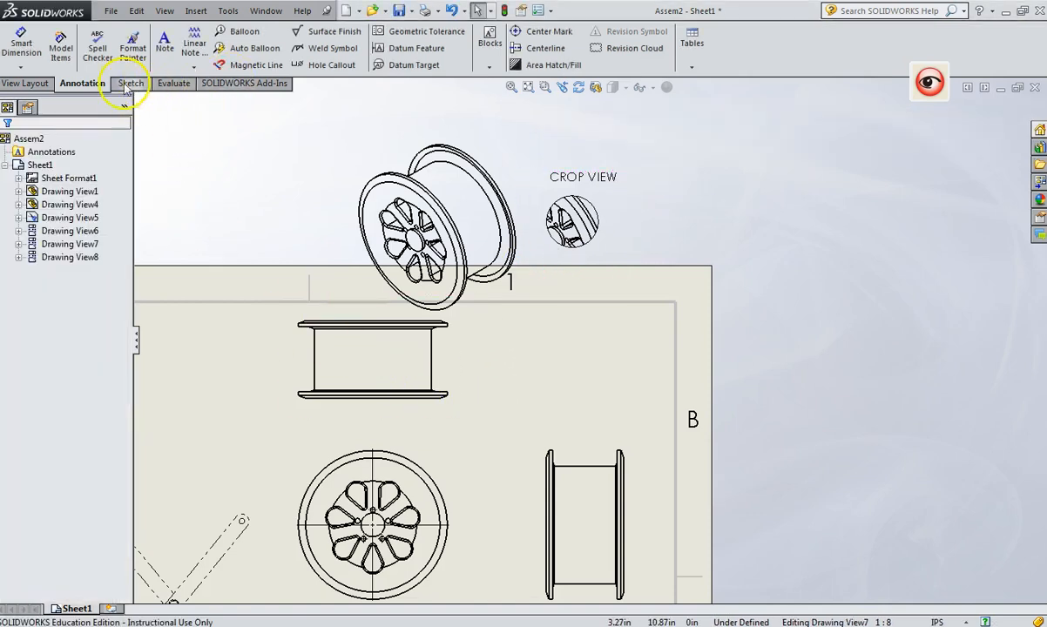
# Insert a model view of Linkage_Piston.SLDPRT beside the sheet with a projected side view, and move the square end view beyond the shaft's far end.
pyautogui.click(26, 84)
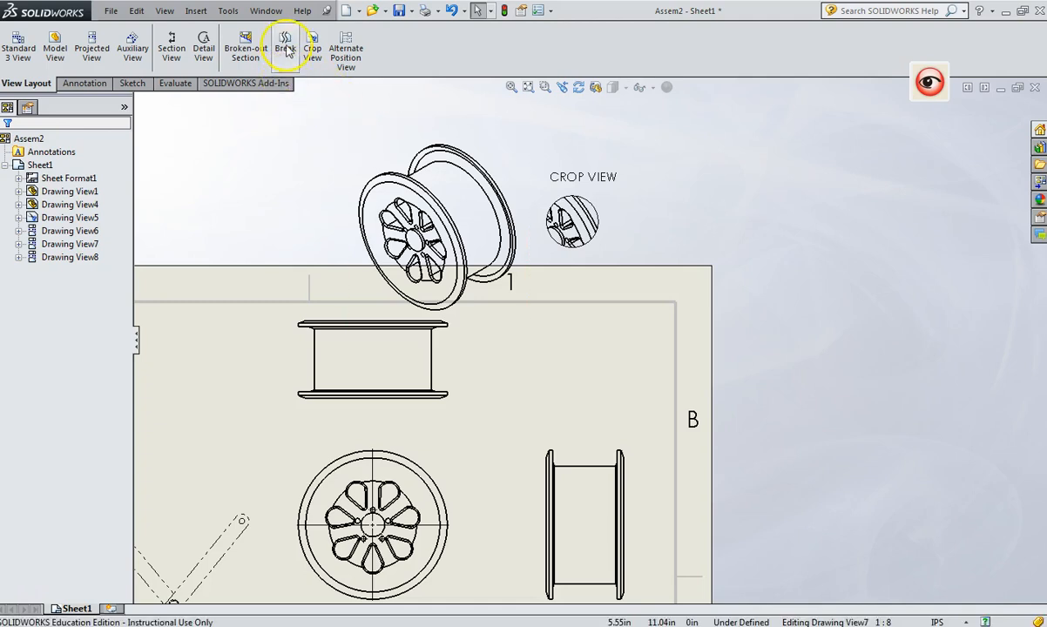
pyautogui.click(55, 48)
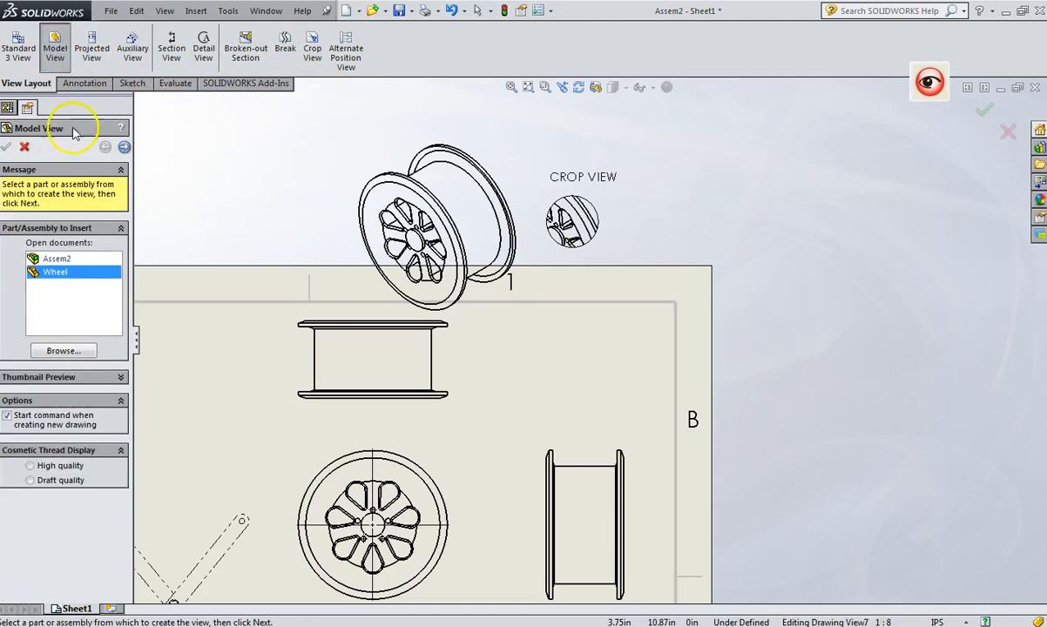
pyautogui.click(70, 351)
pyautogui.moveTo(965, 206)
pyautogui.mouseDown()
pyautogui.moveTo(967, 242)
pyautogui.moveTo(968, 213)
pyautogui.mouseUp()
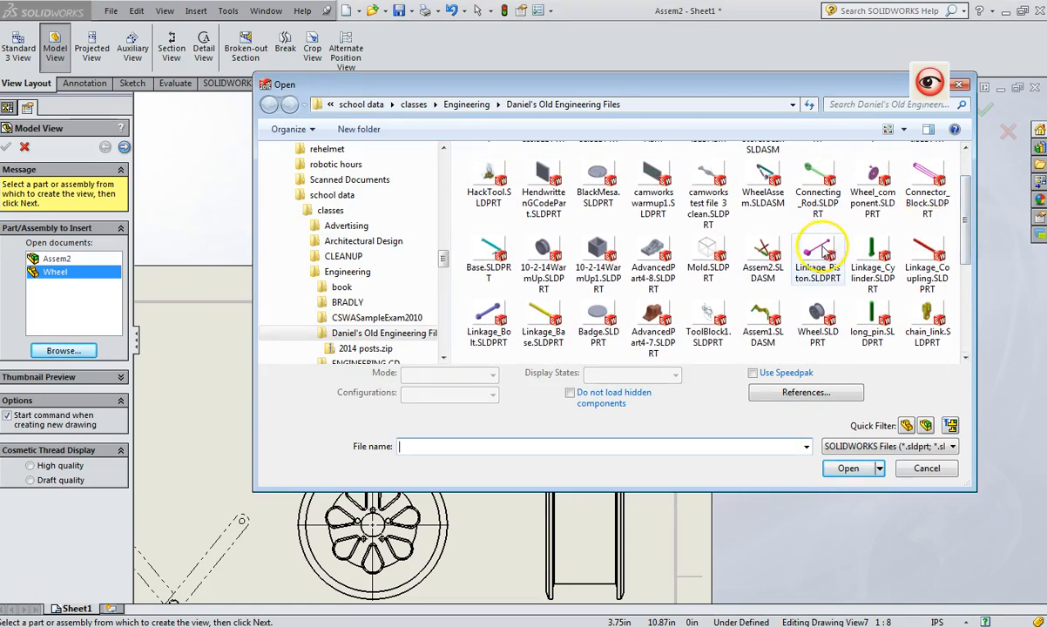
pyautogui.doubleClick(819, 253)
pyautogui.click(788, 266)
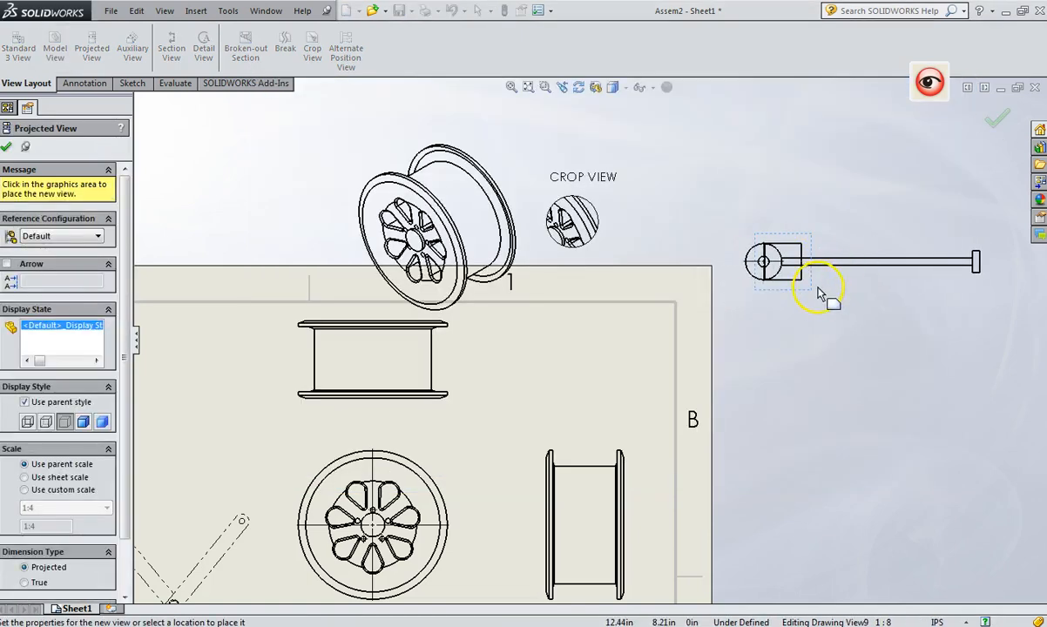
pyautogui.press('Escape')
pyautogui.moveTo(814, 296)
pyautogui.mouseDown()
pyautogui.moveTo(797, 356)
pyautogui.moveTo(778, 364)
pyautogui.moveTo(726, 339)
pyautogui.moveTo(1028, 316)
pyautogui.mouseUp()
pyautogui.press('Escape')
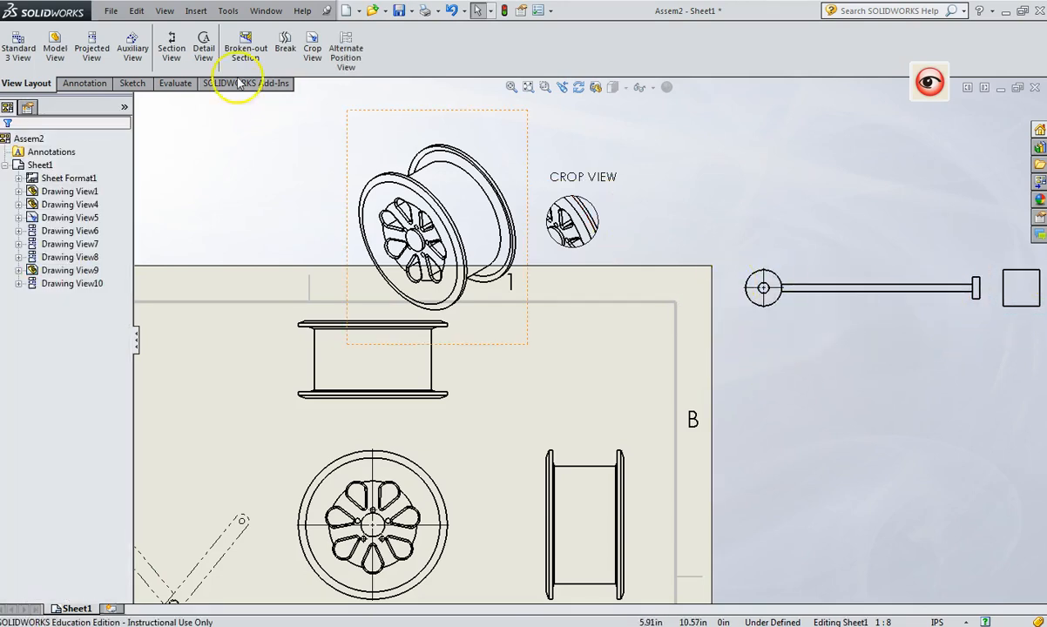
# Break the long piston view across its shaft using vertical Zig Zag Cut break lines with a 0.5 in gap.
pyautogui.click(285, 43)
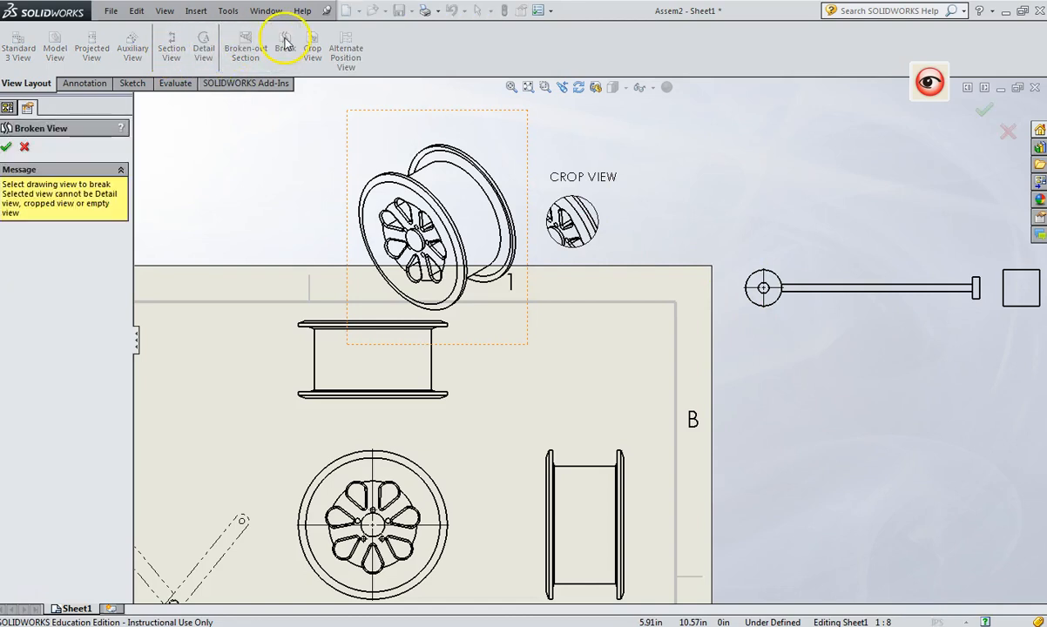
pyautogui.click(778, 287)
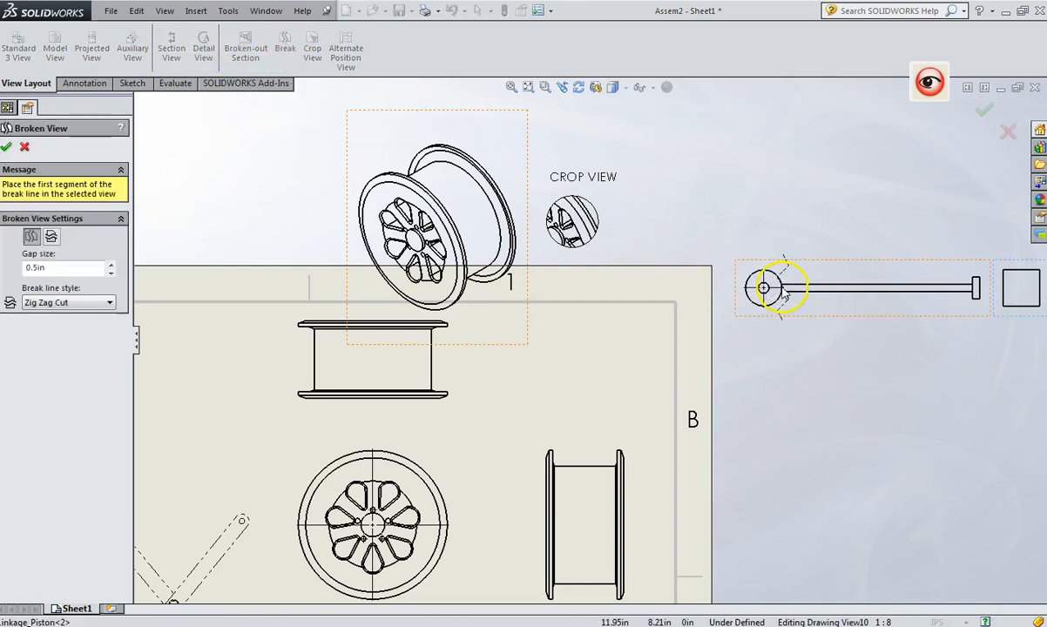
pyautogui.click(52, 237)
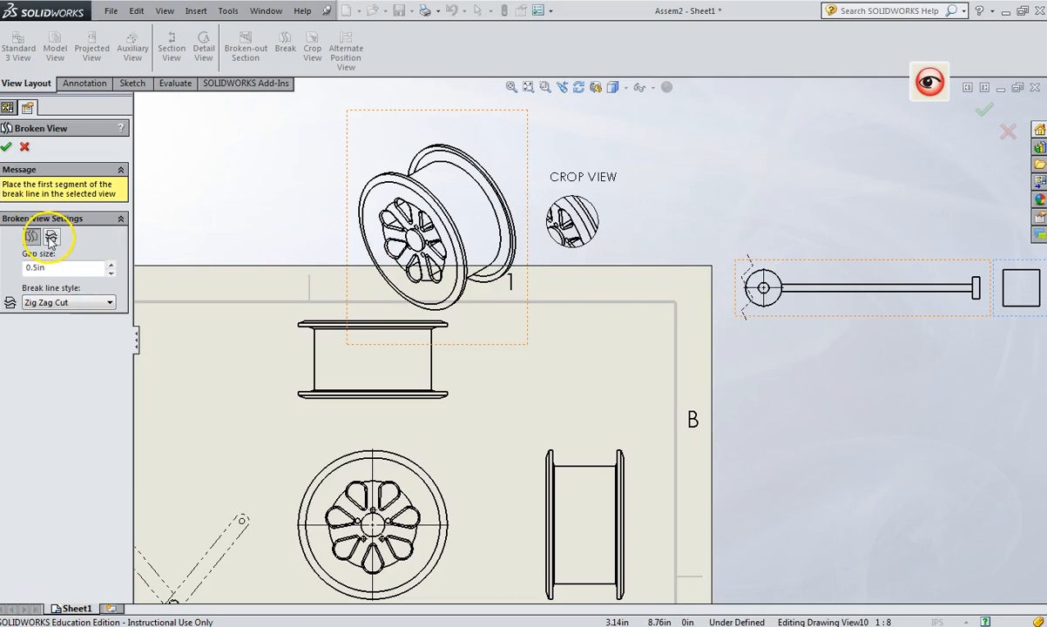
pyautogui.click(52, 237)
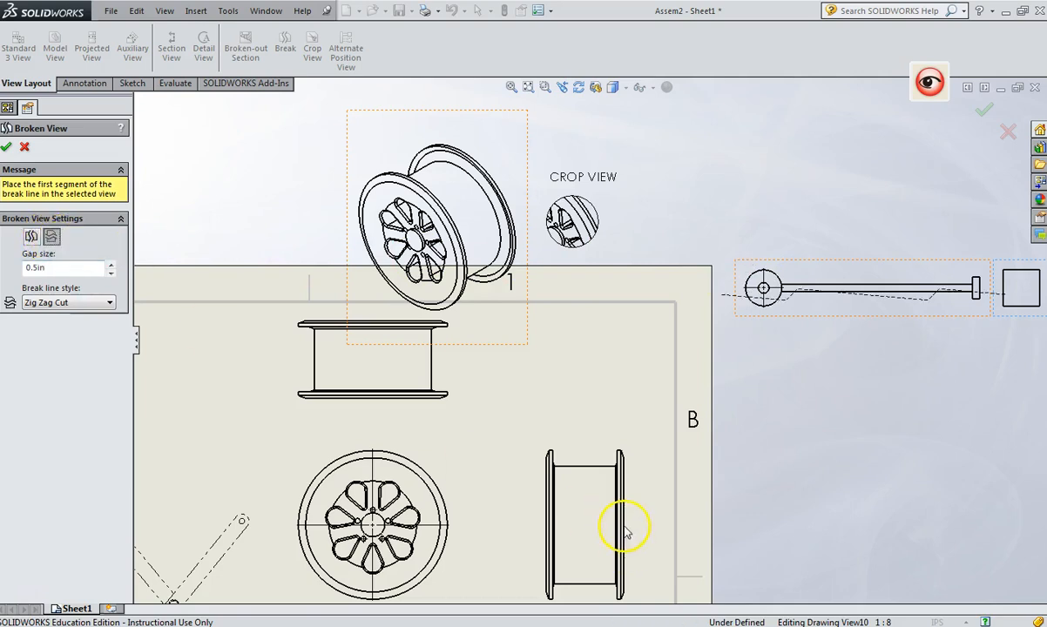
pyautogui.click(32, 237)
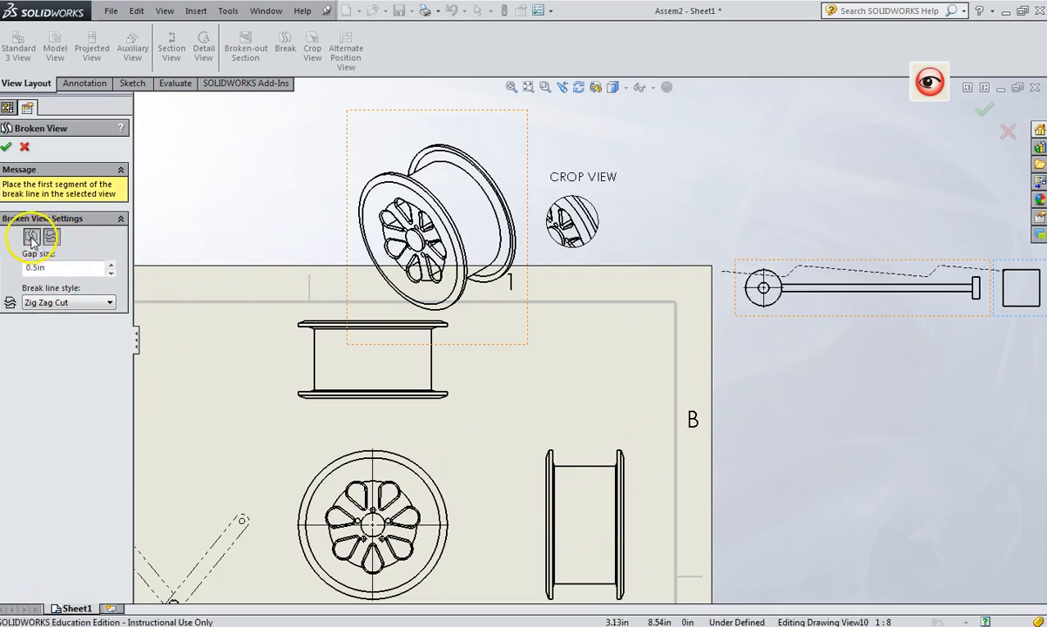
pyautogui.click(801, 300)
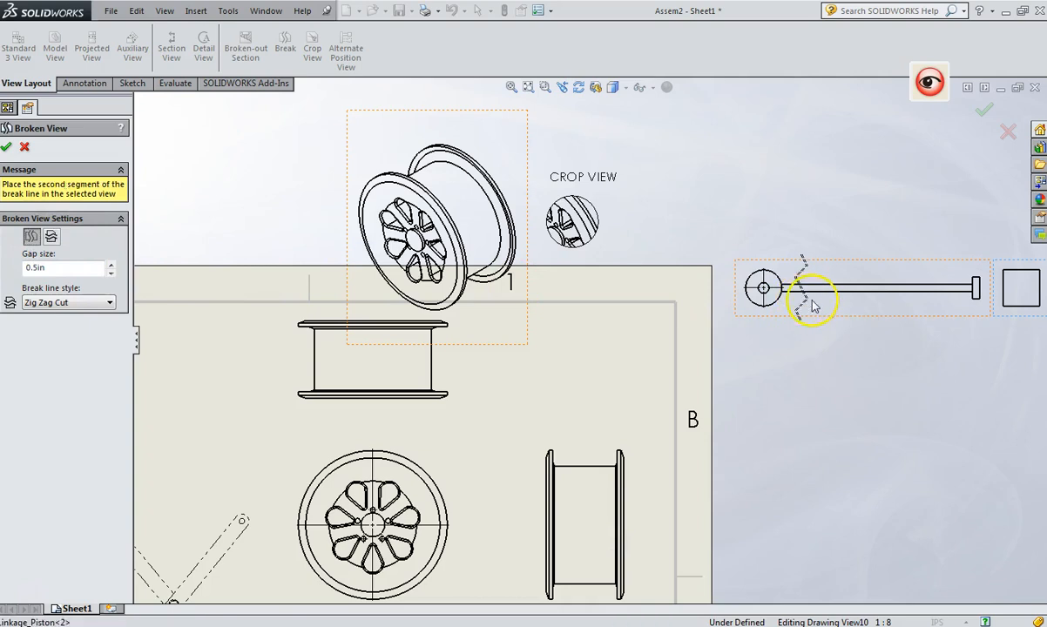
pyautogui.click(943, 301)
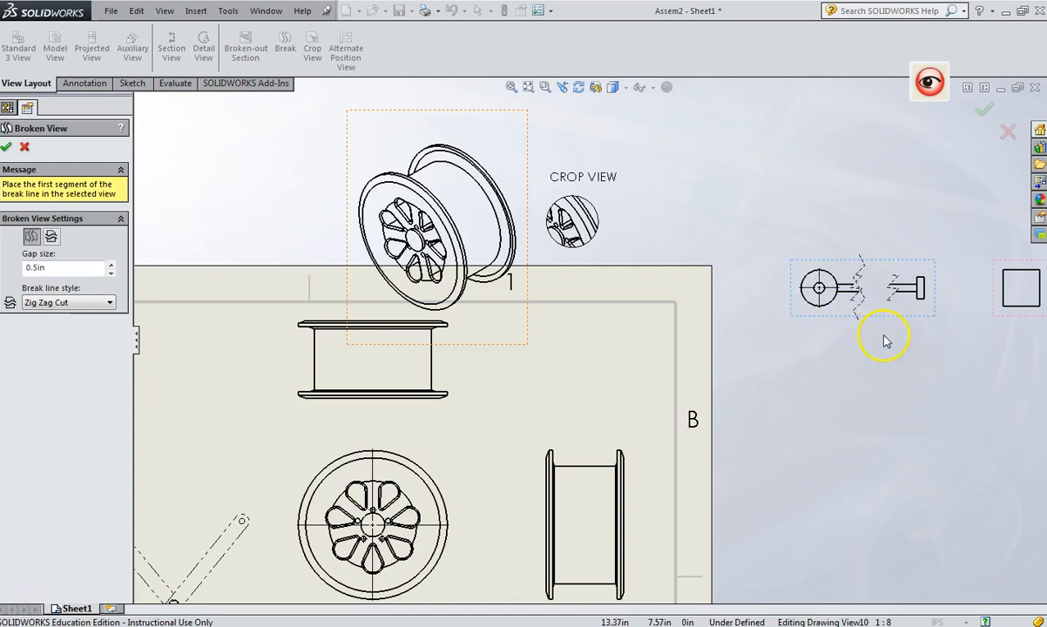
pyautogui.press('Return')
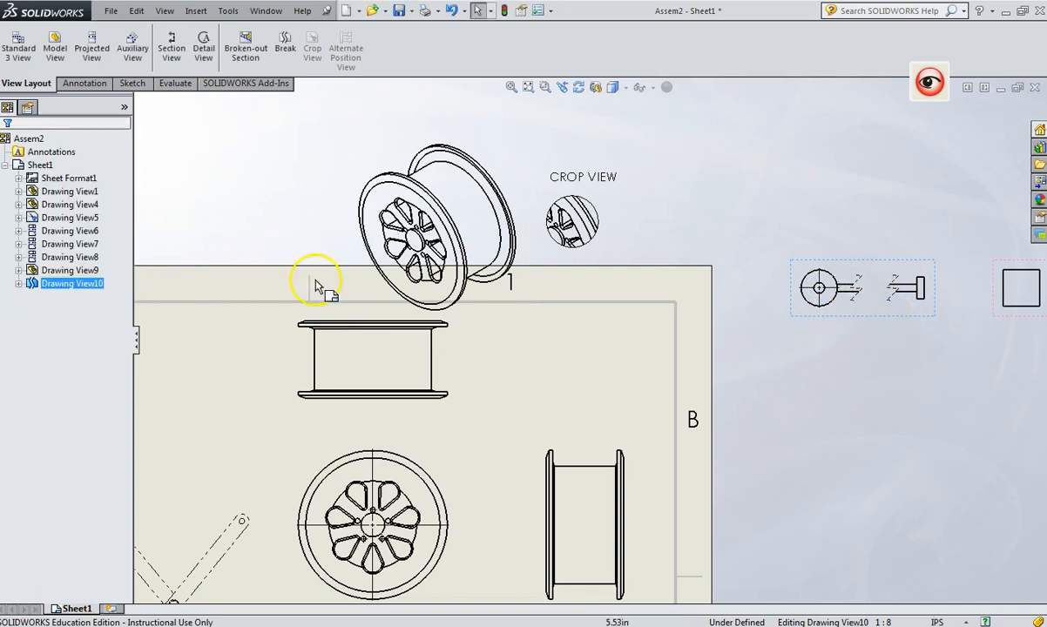
# Break the wheel's right view using horizontal Zig Zag Cut break lines with a 0.5 in gap.
pyautogui.click(540, 475)
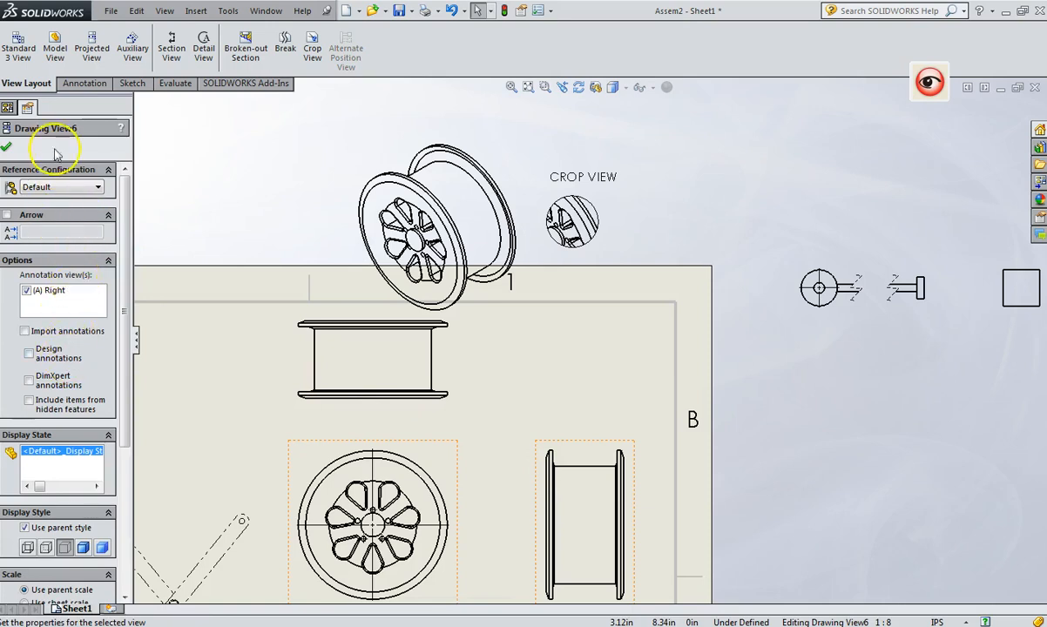
pyautogui.click(285, 48)
pyautogui.click(51, 236)
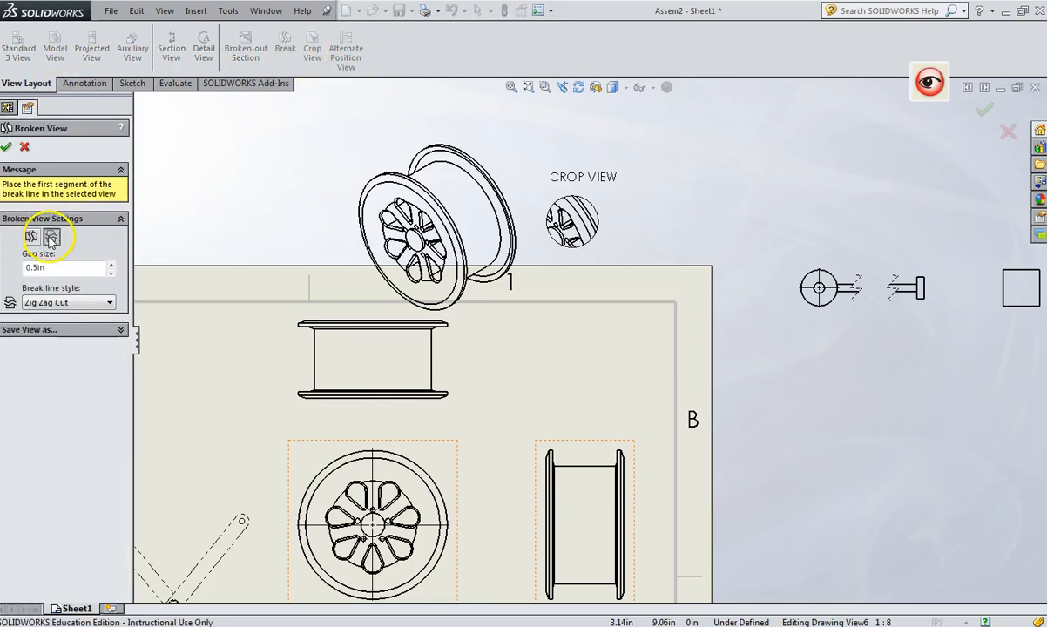
pyautogui.click(566, 481)
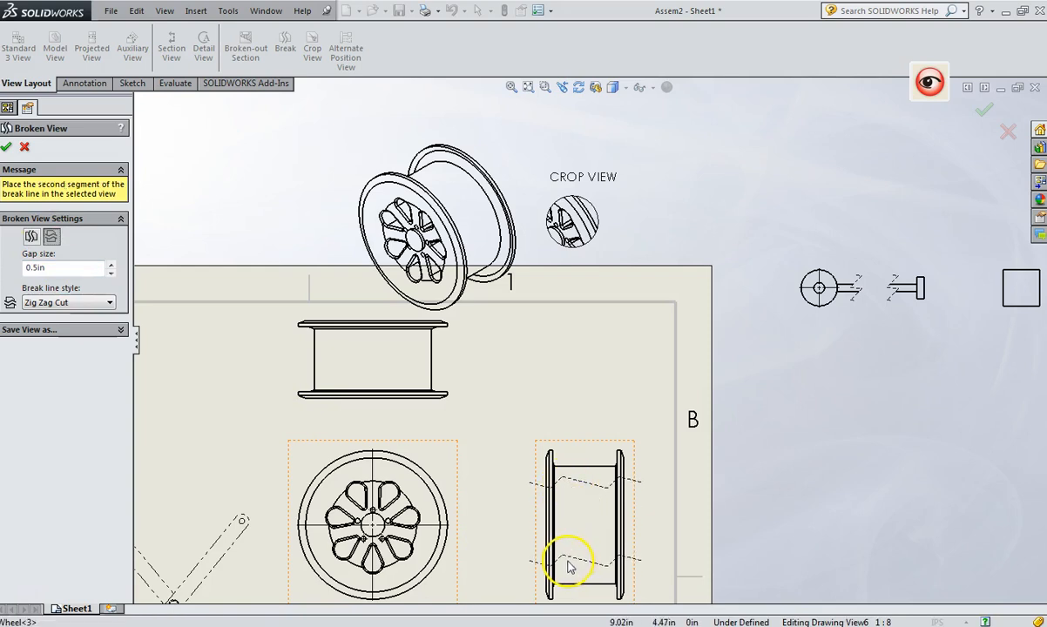
pyautogui.click(568, 556)
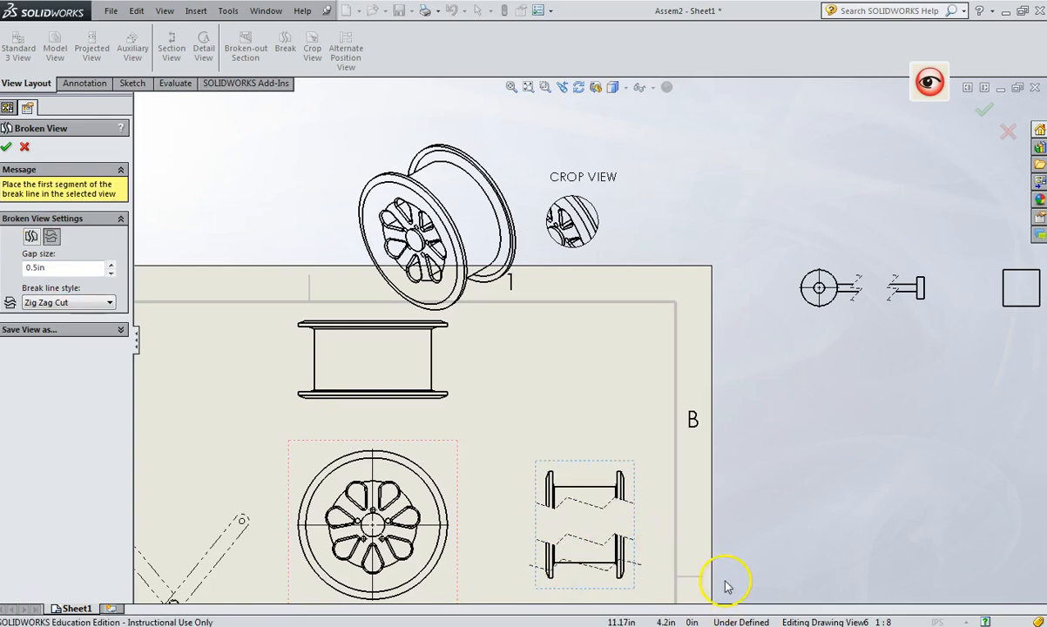
pyautogui.press('Escape')
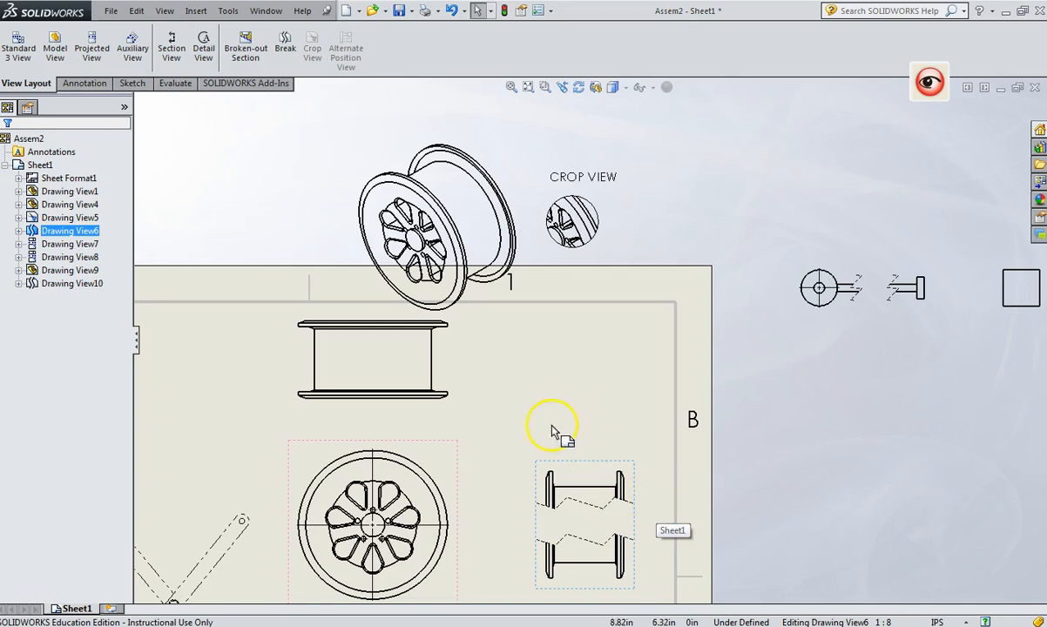
pyautogui.click(83, 83)
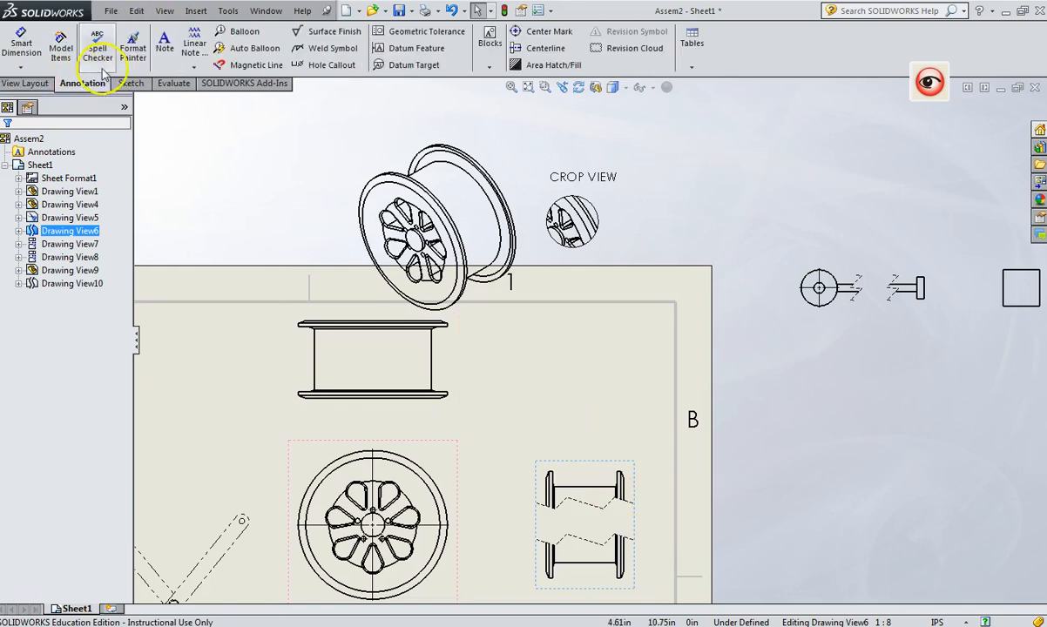
pyautogui.click(164, 44)
pyautogui.click(843, 236)
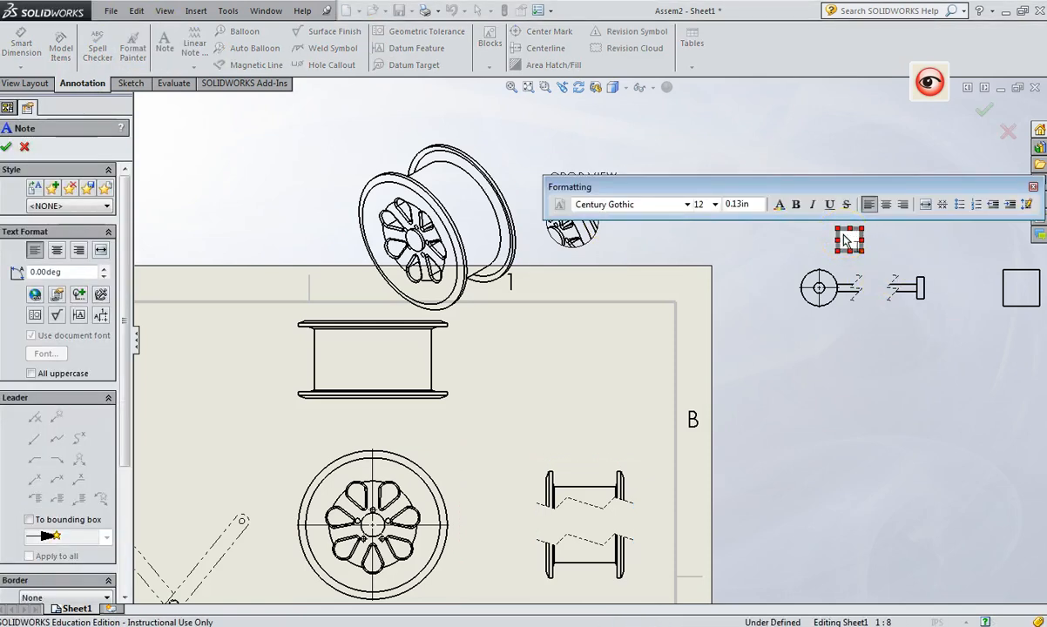
pyautogui.press('Escape')
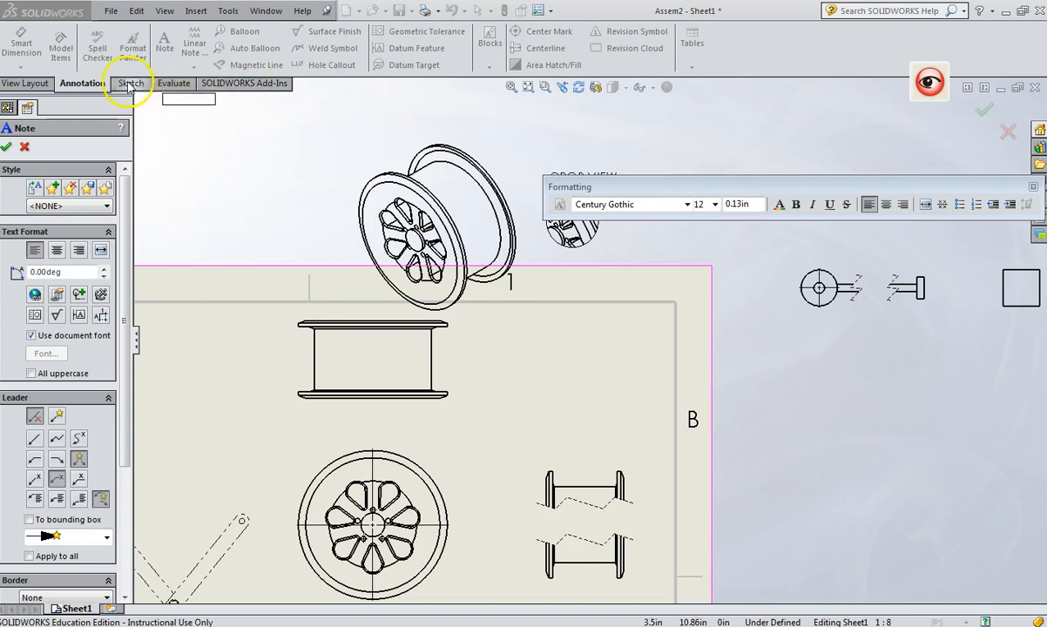
pyautogui.click(23, 83)
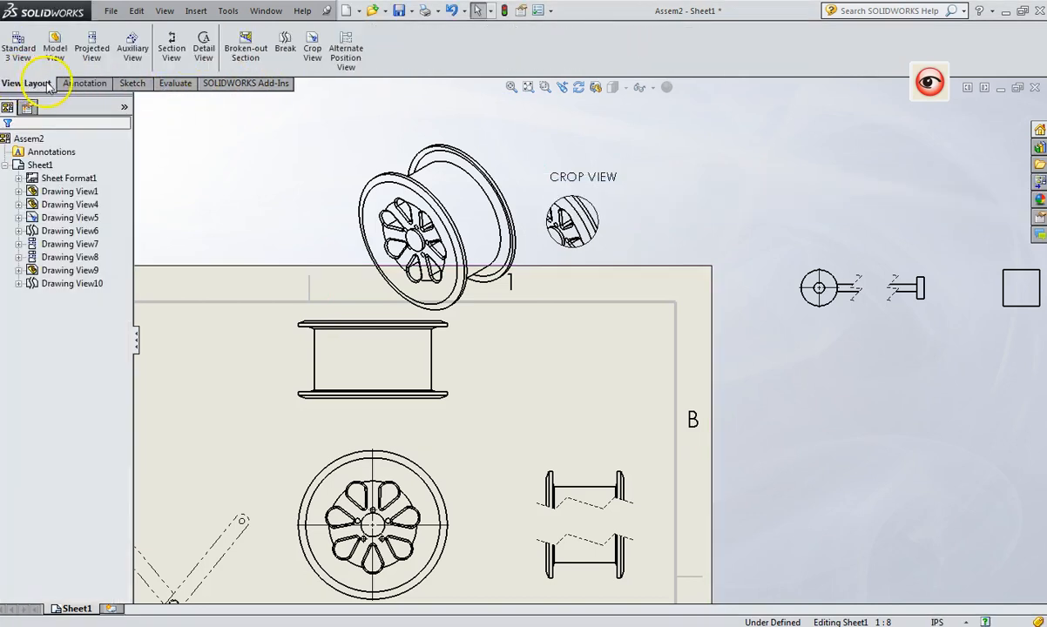
# Place "BREAK" notes above the broken piston view and above the broken wheel view.
pyautogui.click(85, 84)
pyautogui.click(165, 41)
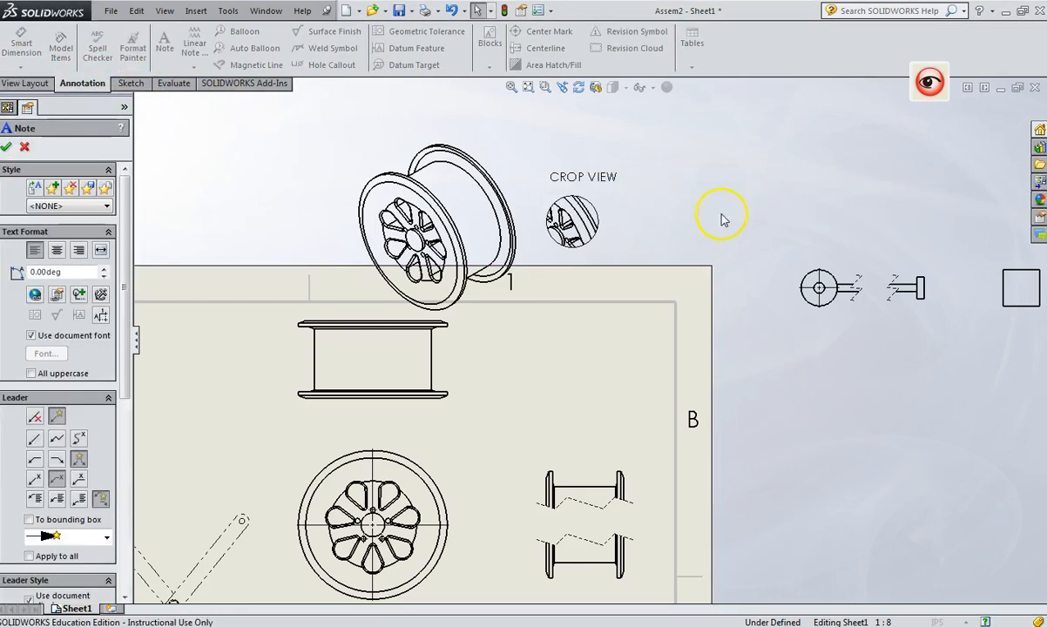
pyautogui.click(850, 257)
pyautogui.write('BREAK')
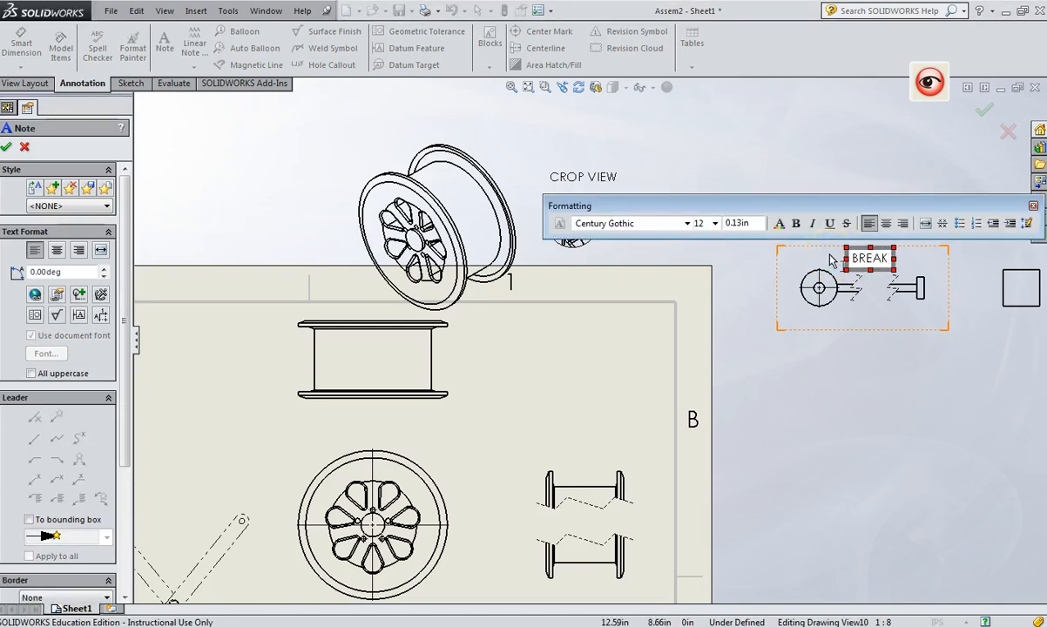
pyautogui.click(880, 353)
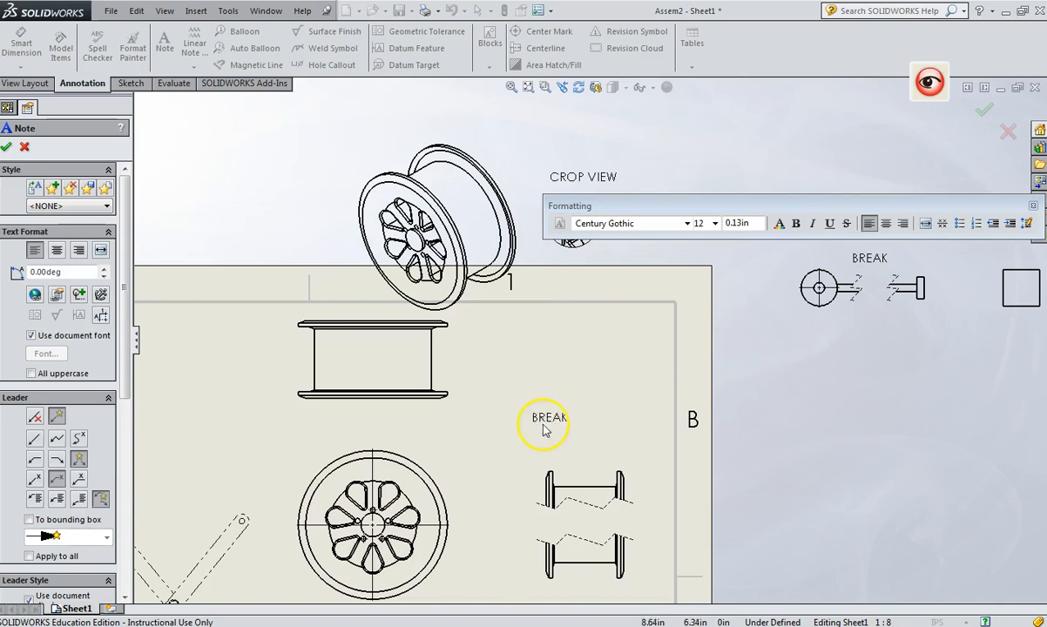
pyautogui.click(574, 463)
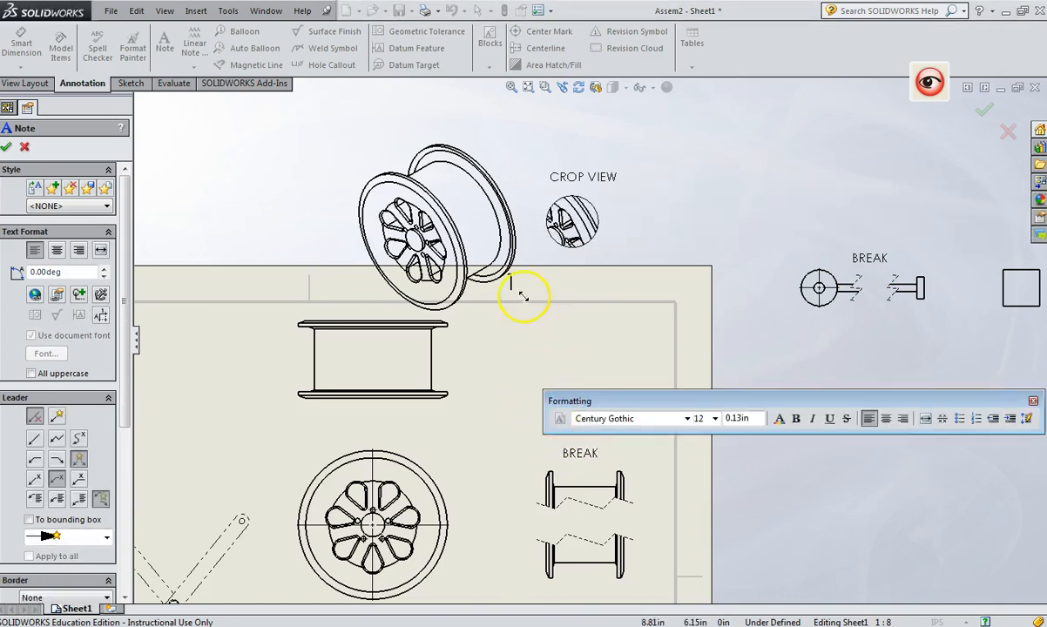
pyautogui.press('Escape')
# Start a Broken-out Section on the isometric wheel view and outline it with a closed spline across the hub and front rim.
pyautogui.click(33, 83)
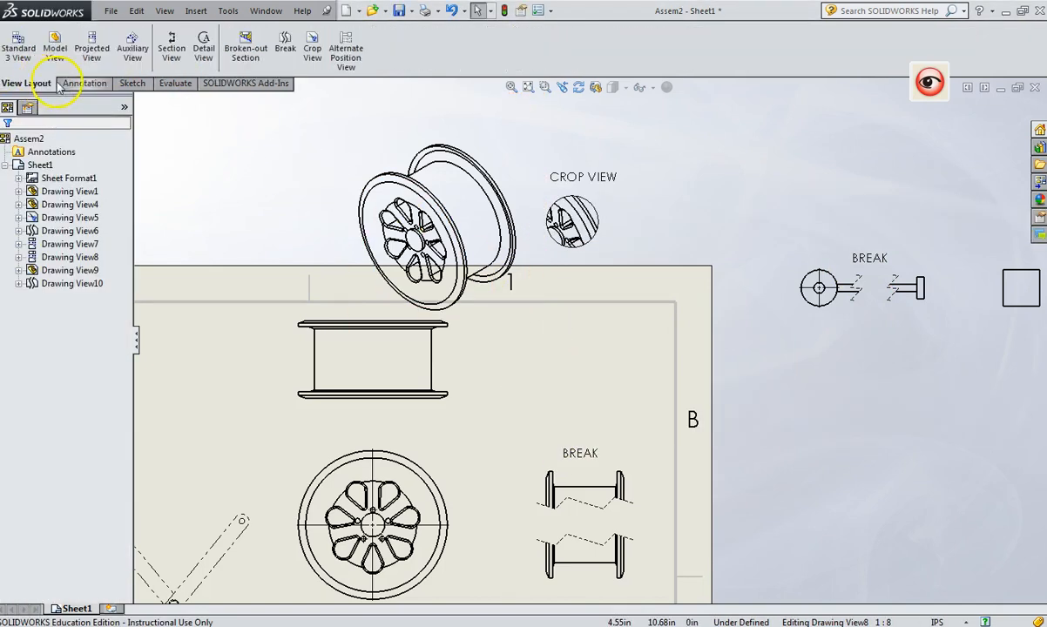
pyautogui.click(247, 48)
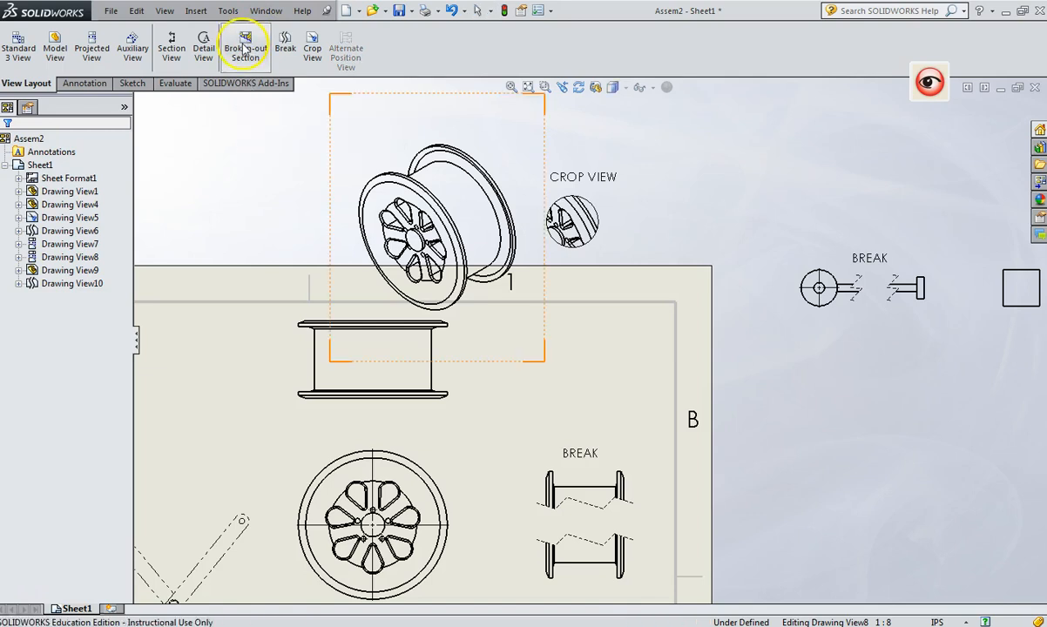
pyautogui.click(455, 203)
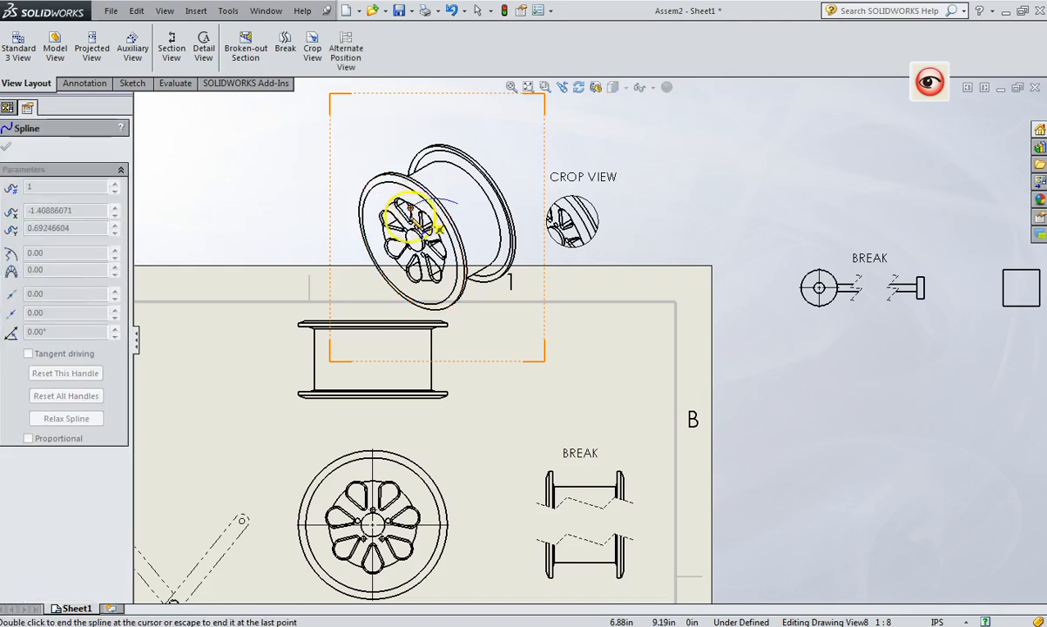
pyautogui.click(408, 227)
pyautogui.click(424, 253)
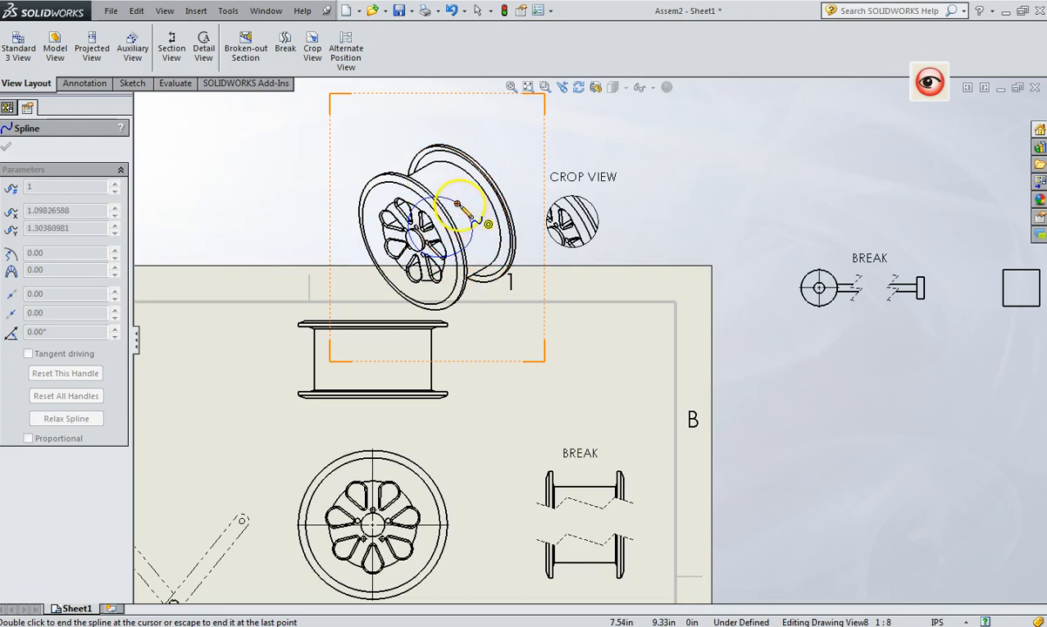
pyautogui.click(457, 203)
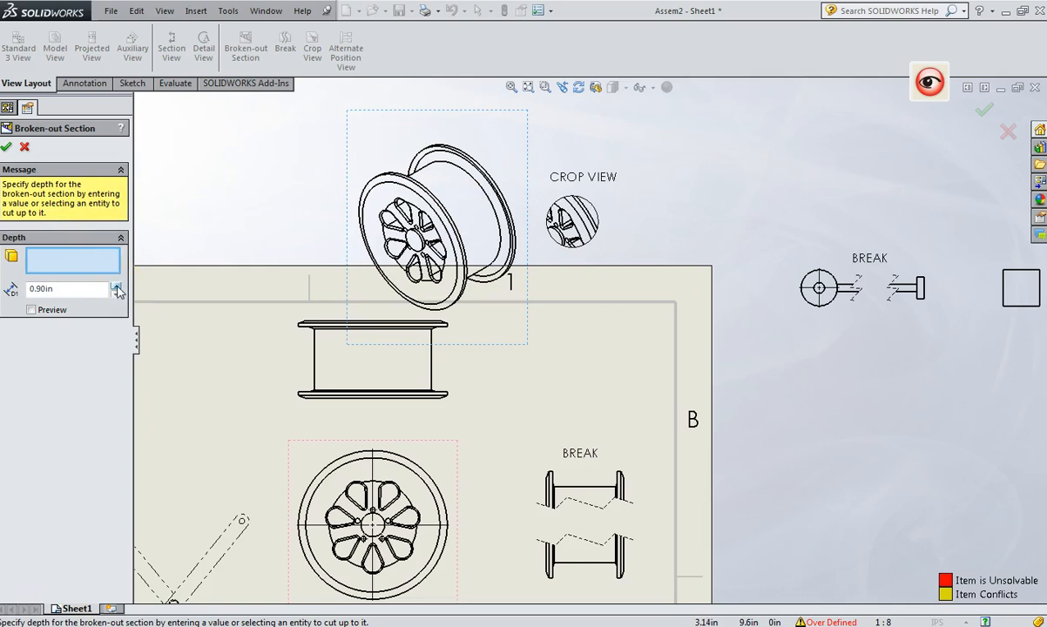
# Preview the broken-out section, set its depth to 3.70 in and accept it.
pyautogui.click(26, 313)
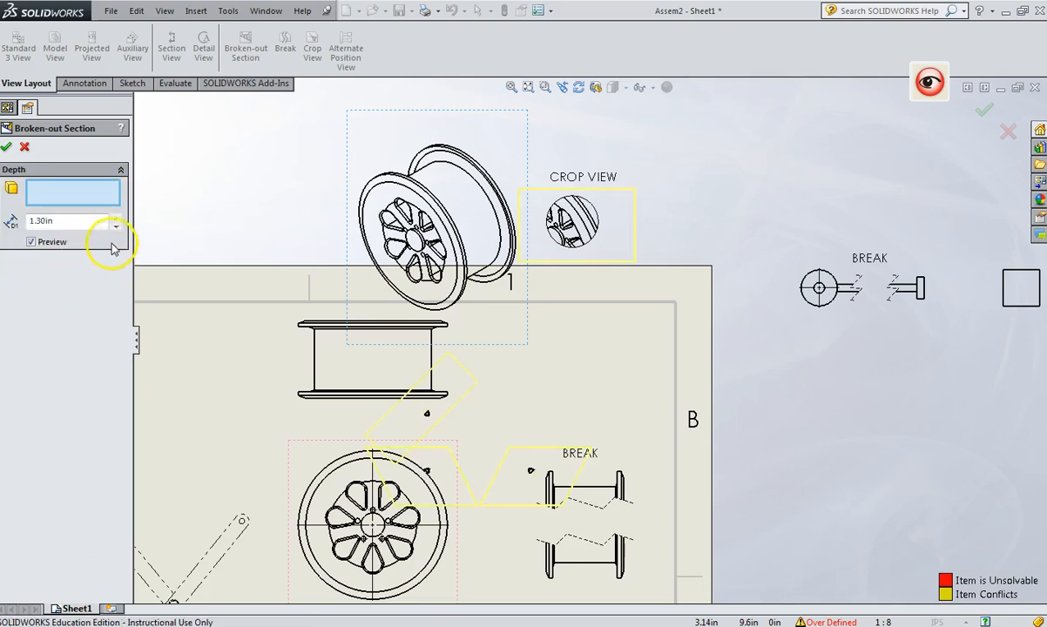
pyautogui.click(116, 218)
pyautogui.click(116, 217)
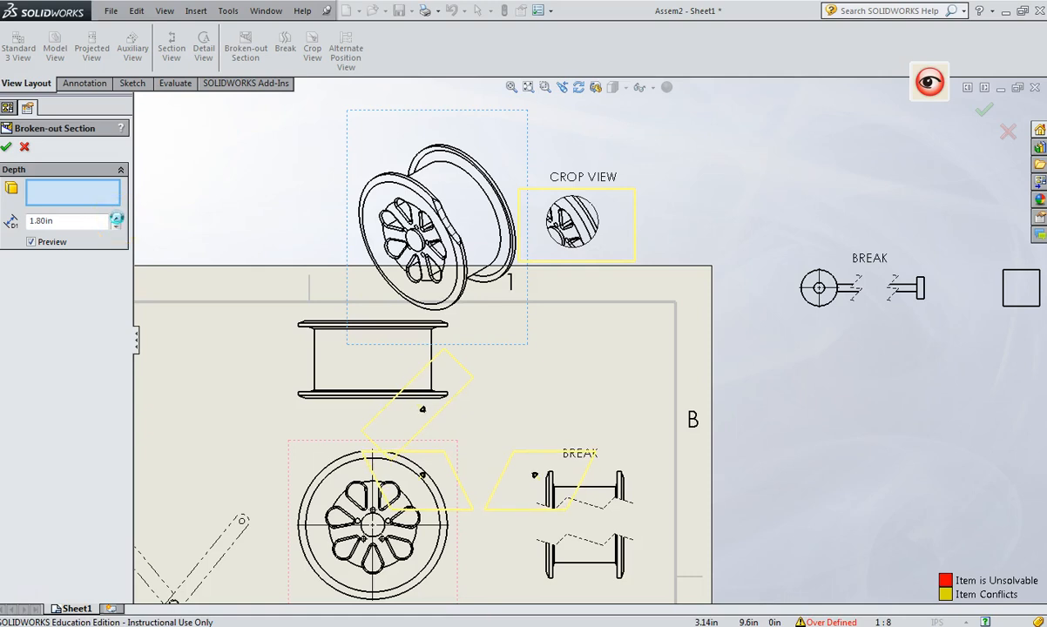
pyautogui.click(115, 218)
pyautogui.click(115, 218)
pyautogui.click(115, 218)
pyautogui.click(116, 218)
pyautogui.click(116, 218)
pyautogui.click(116, 218)
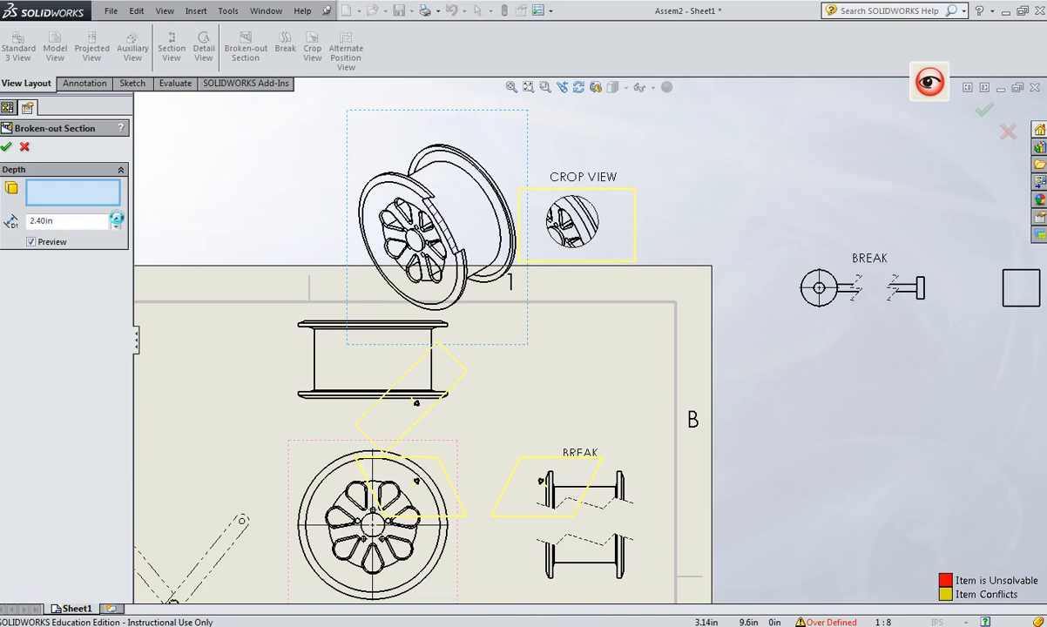
pyautogui.click(116, 217)
pyautogui.click(116, 218)
pyautogui.click(115, 218)
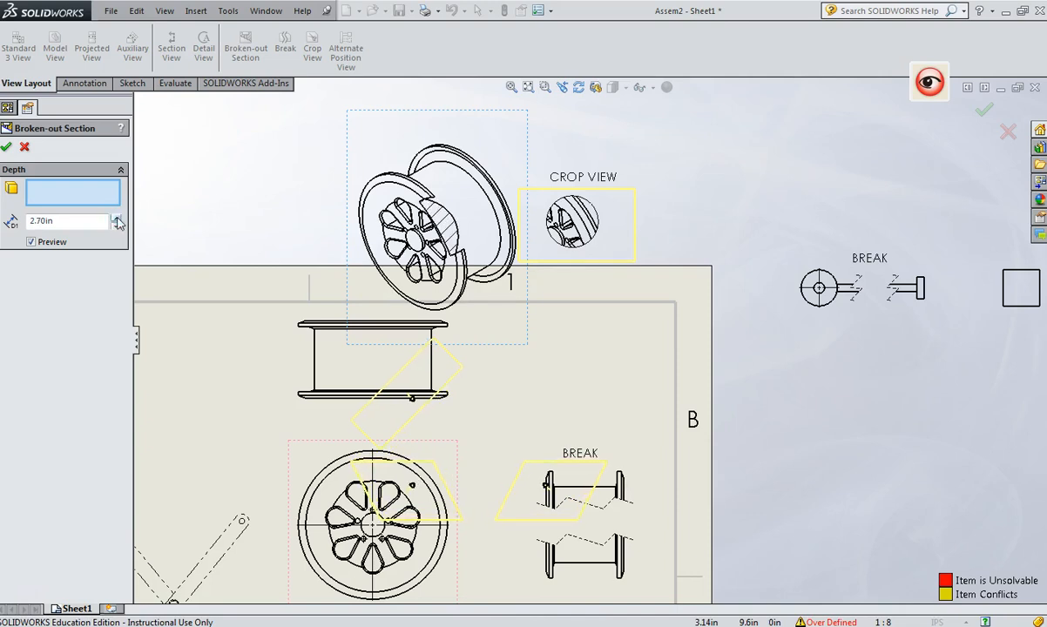
pyautogui.click(116, 218)
pyautogui.click(116, 218)
pyautogui.click(116, 217)
pyautogui.click(115, 218)
pyautogui.click(116, 218)
pyautogui.click(116, 218)
pyautogui.click(116, 218)
pyautogui.click(116, 218)
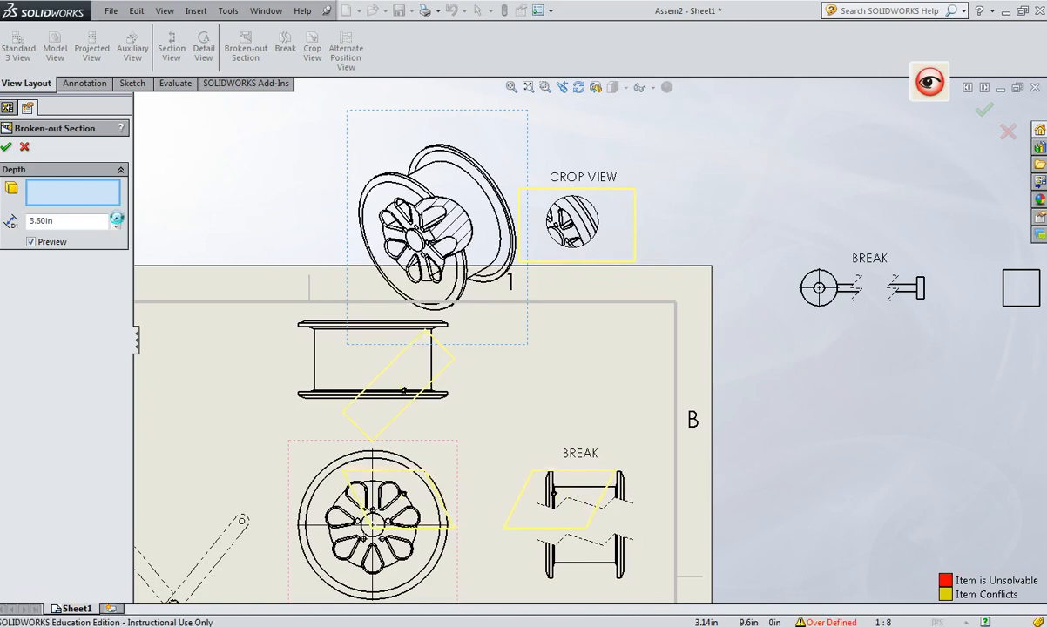
pyautogui.click(116, 217)
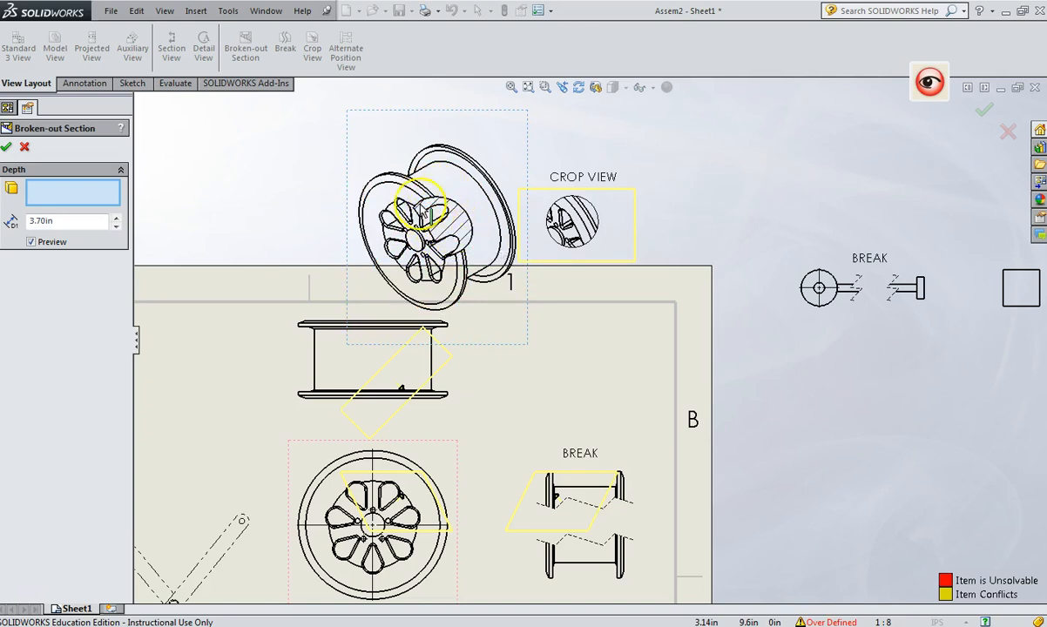
pyautogui.click(83, 84)
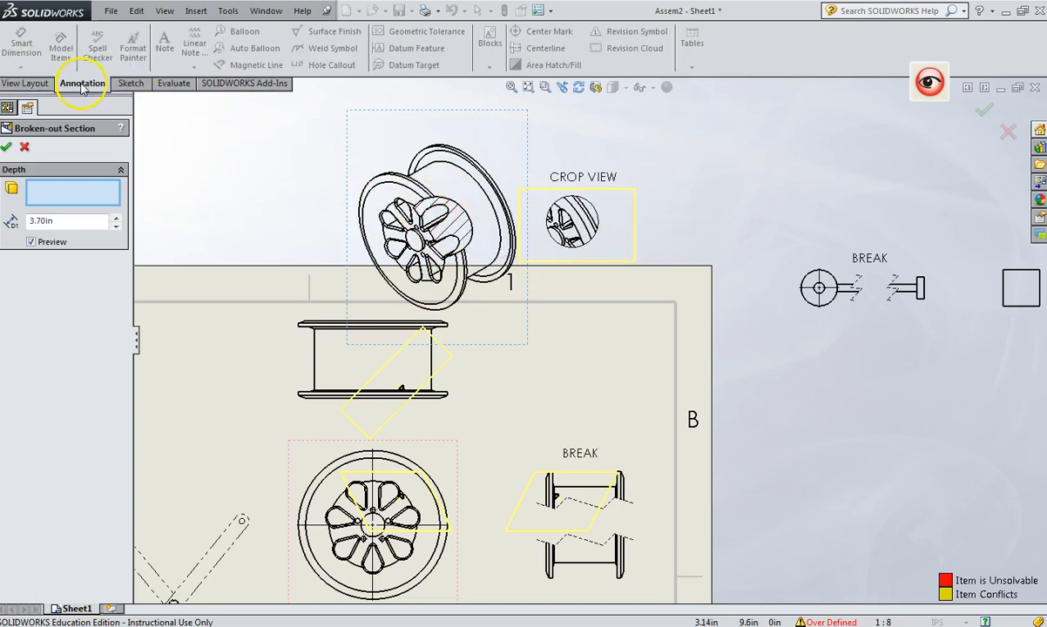
pyautogui.click(6, 147)
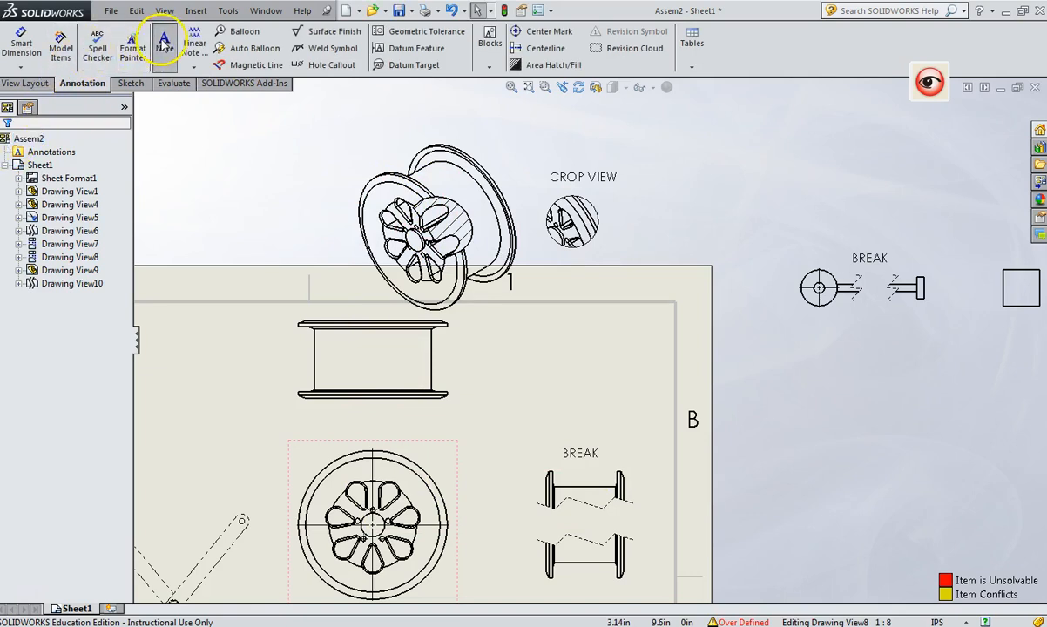
# Add a note reading "CROP VIEW" above the isometric wheel view.
pyautogui.click(164, 43)
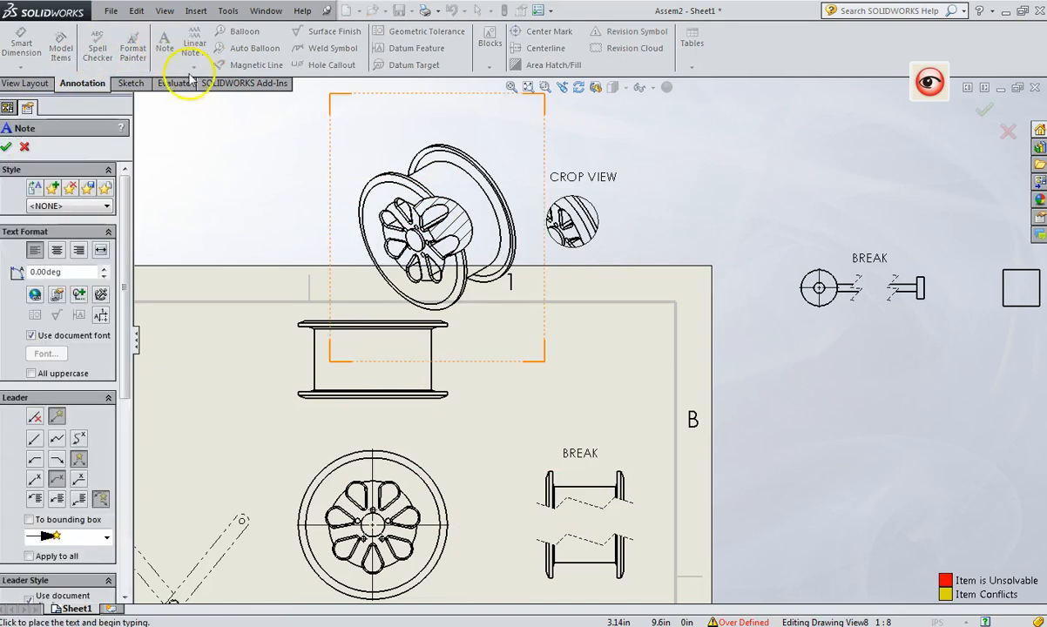
pyautogui.click(467, 122)
pyautogui.write('CROP VIEW')
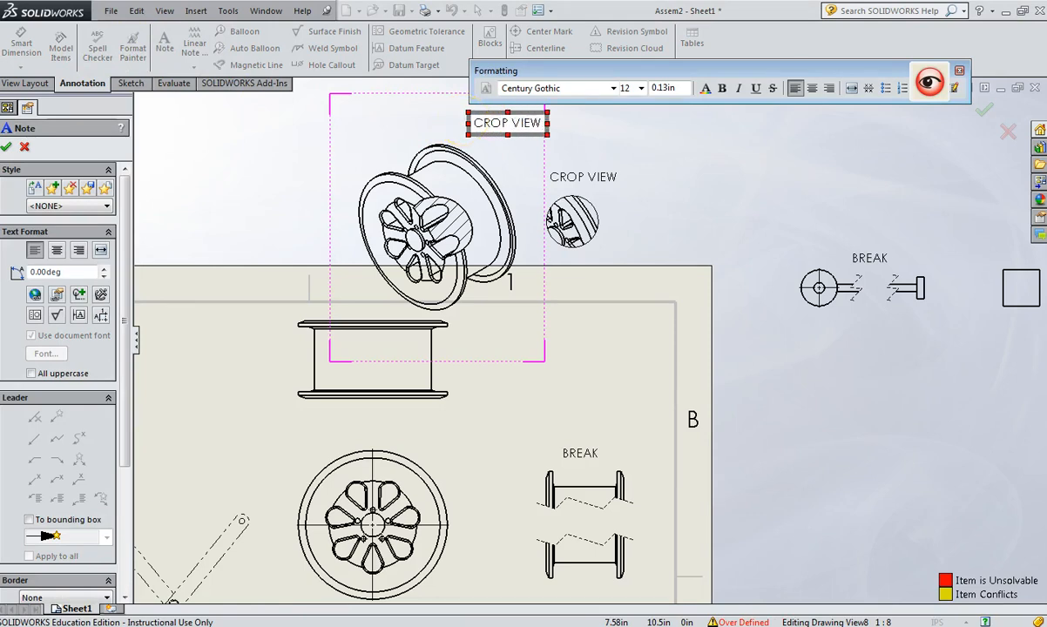
pyautogui.click(440, 128)
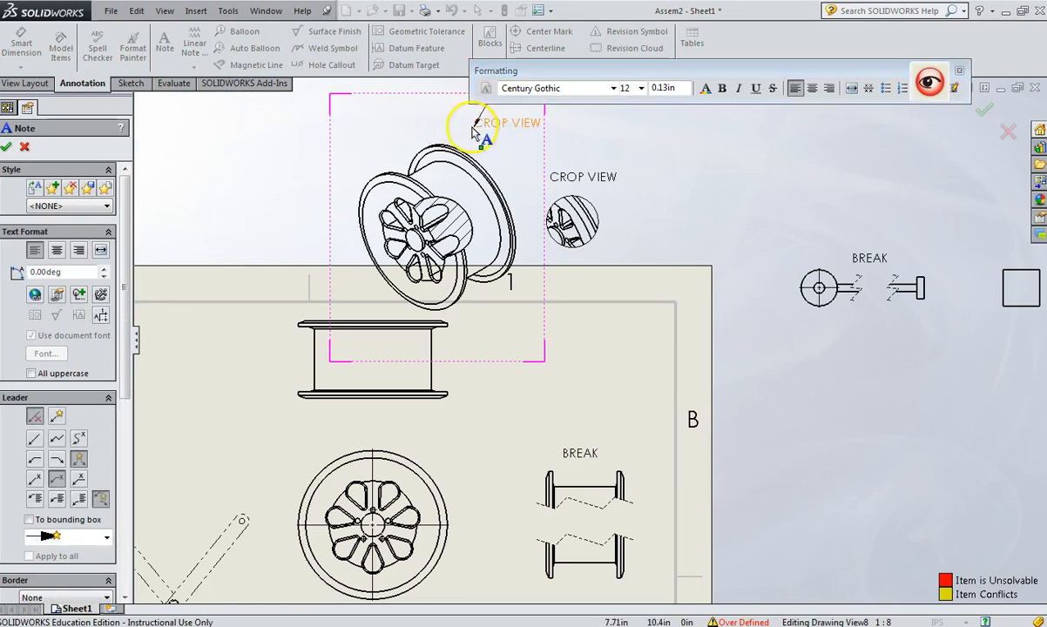
pyautogui.press('Escape')
# Give the note above the isometric wheel a straight leader, attach it to the cut-away area and reposition the text.
pyautogui.click(482, 125)
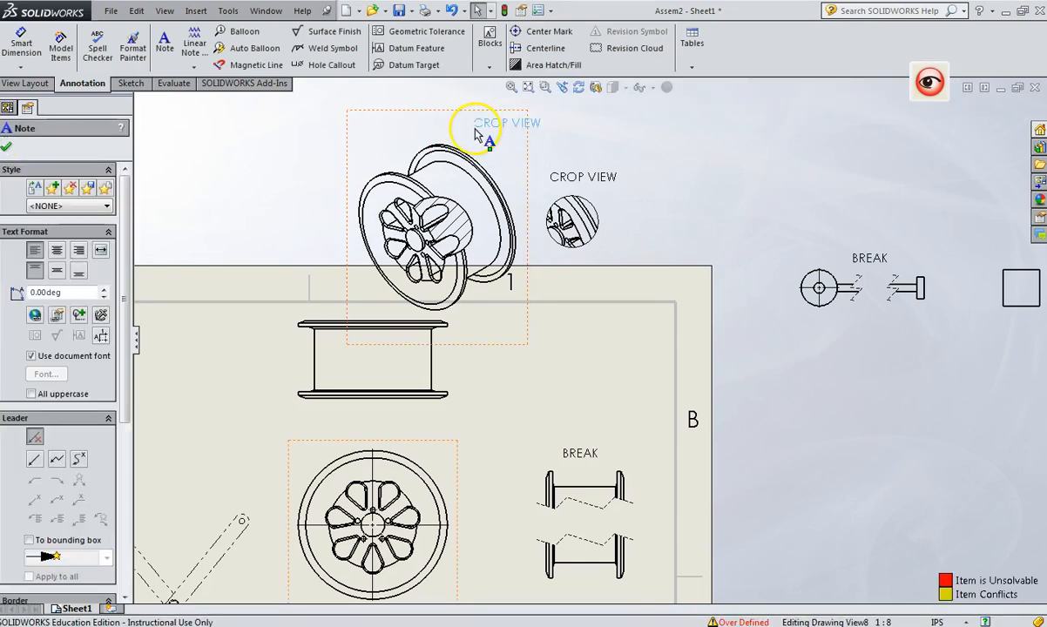
pyautogui.click(34, 458)
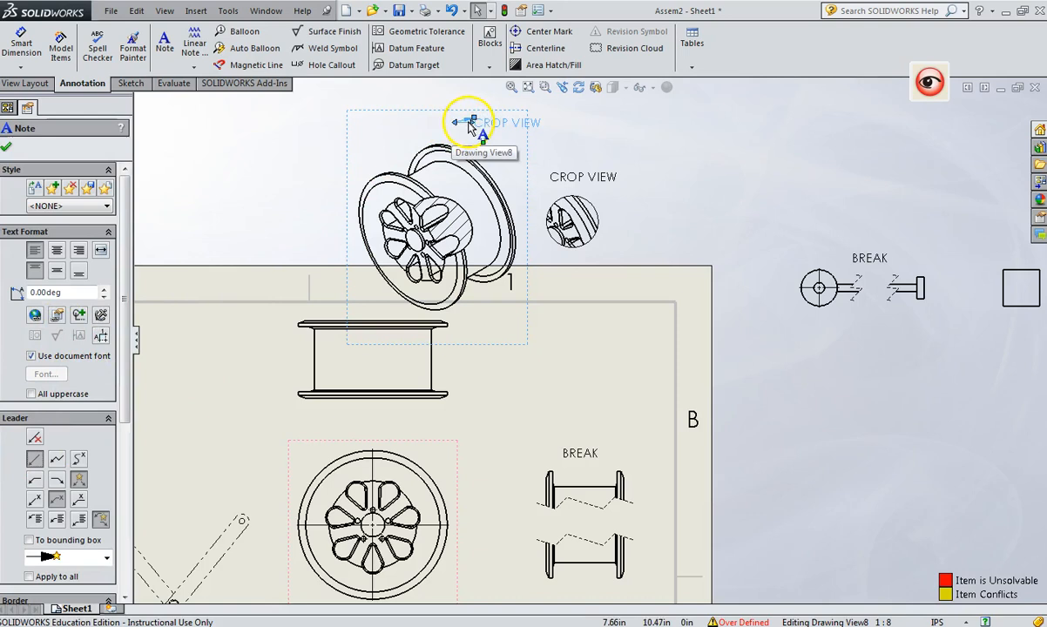
pyautogui.moveTo(476, 120); pyautogui.dragTo(453, 213)
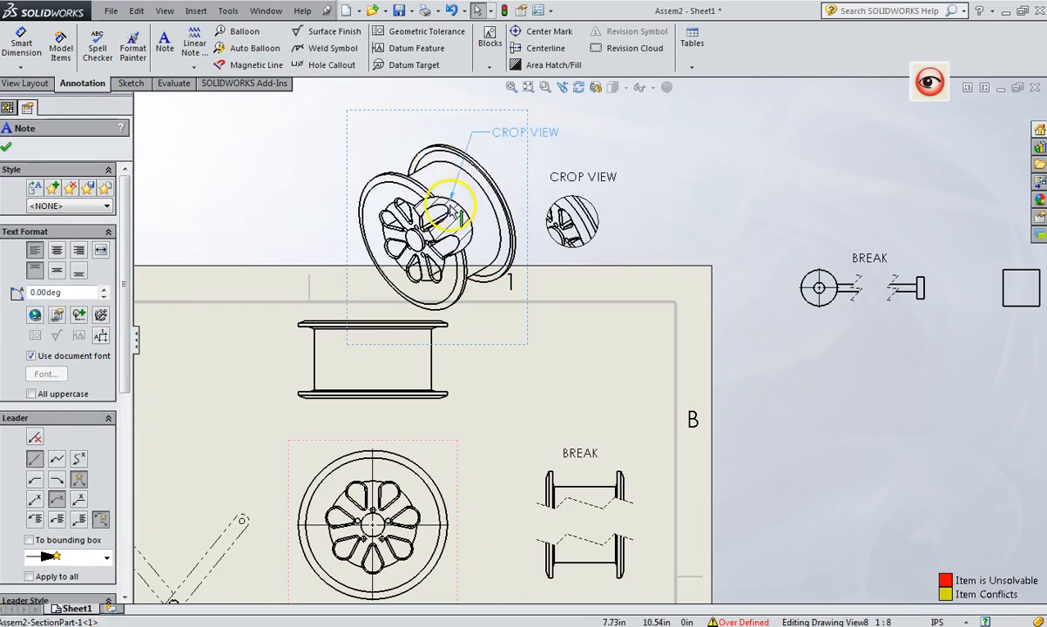
pyautogui.moveTo(501, 138); pyautogui.dragTo(492, 142)
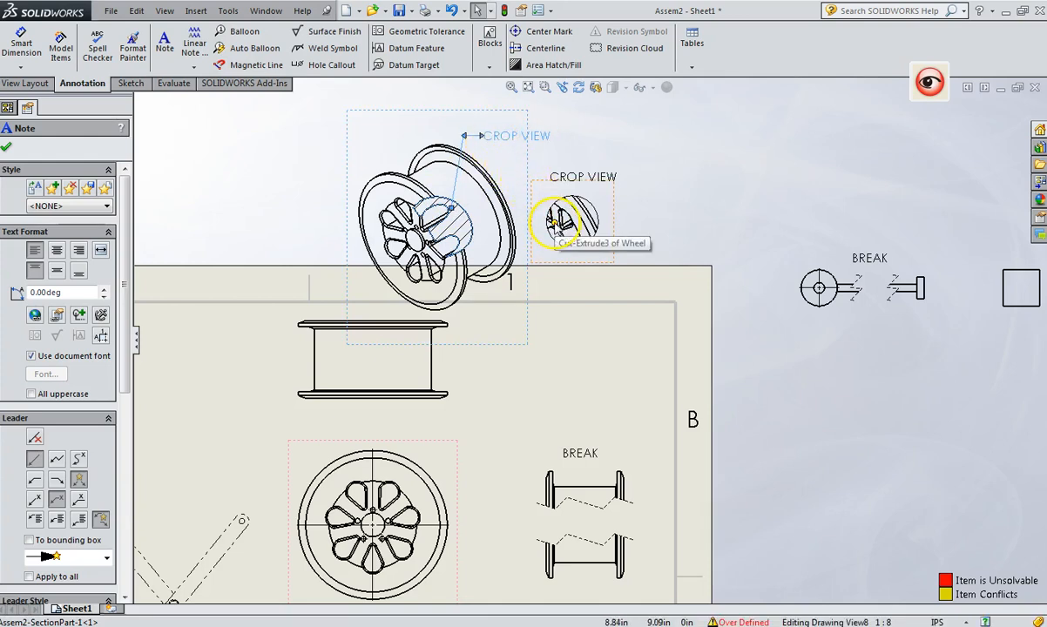
pyautogui.press('Escape')
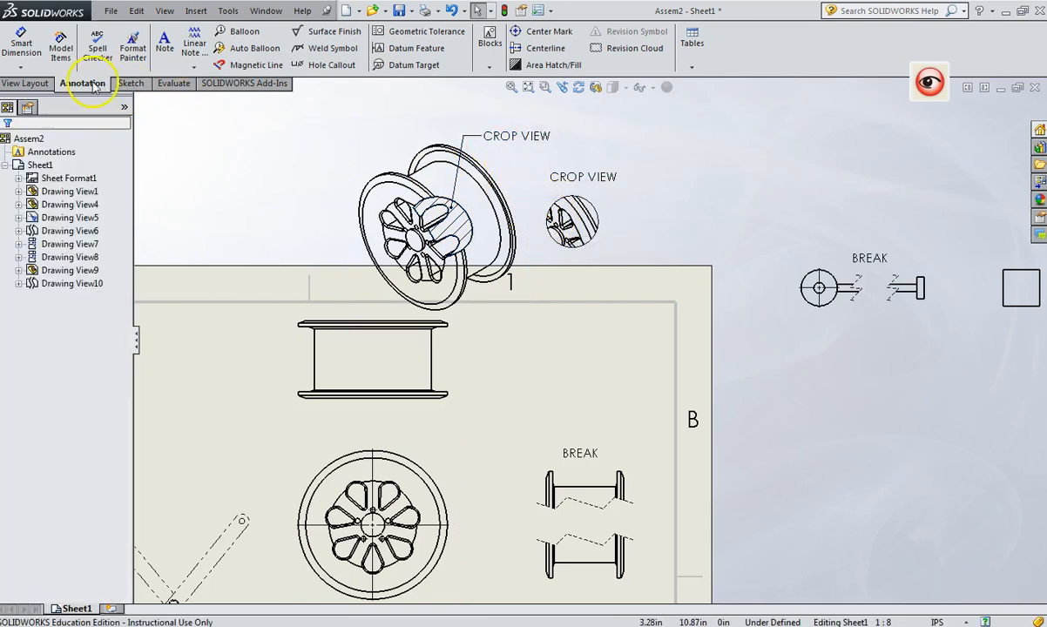
# Change the text of the leader note above the isometric wheel to "BROKEN-OUT SECTION".
pyautogui.click(23, 84)
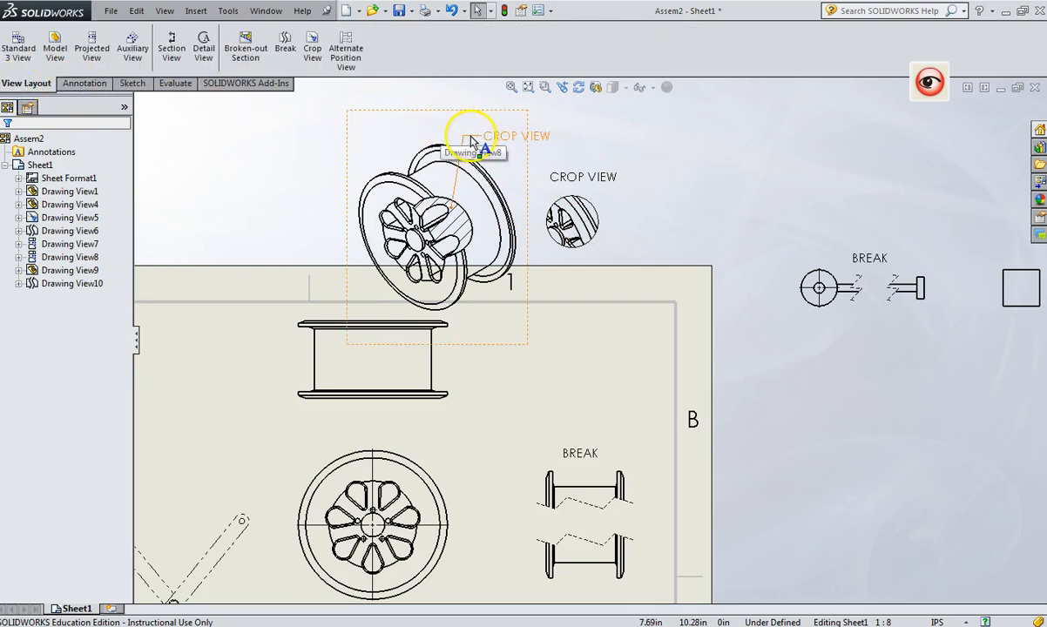
pyautogui.doubleClick(514, 137)
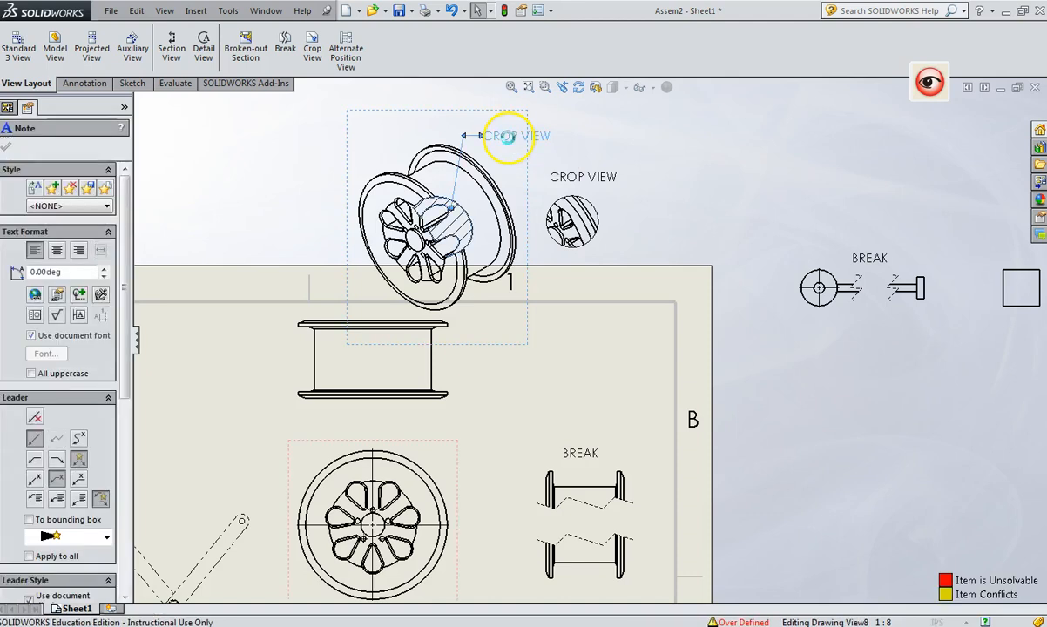
pyautogui.write('BRO')
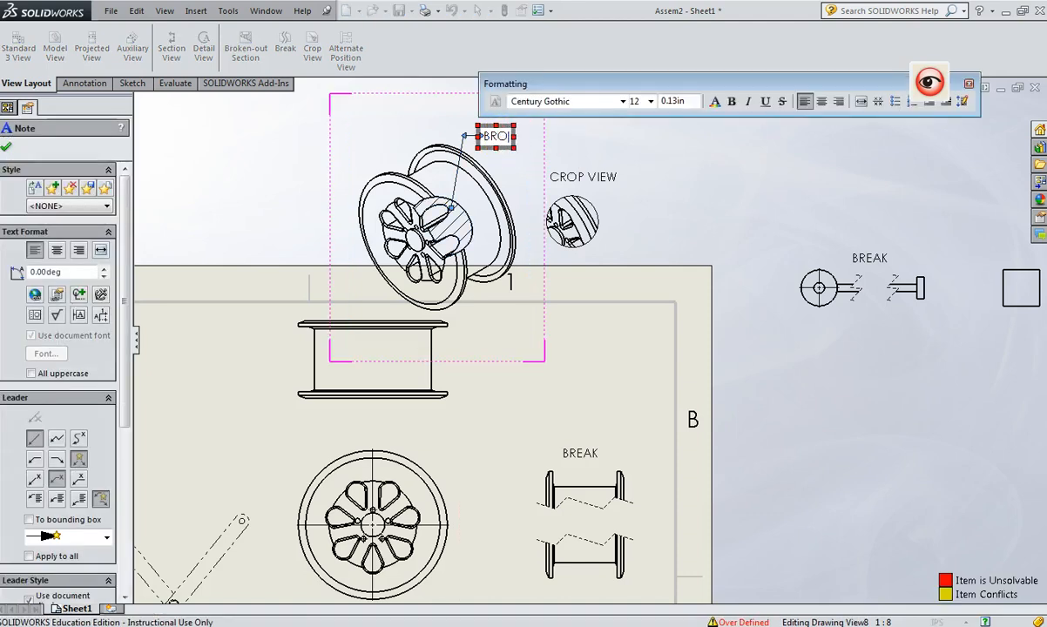
pyautogui.write('KEN-OUT SECTION')
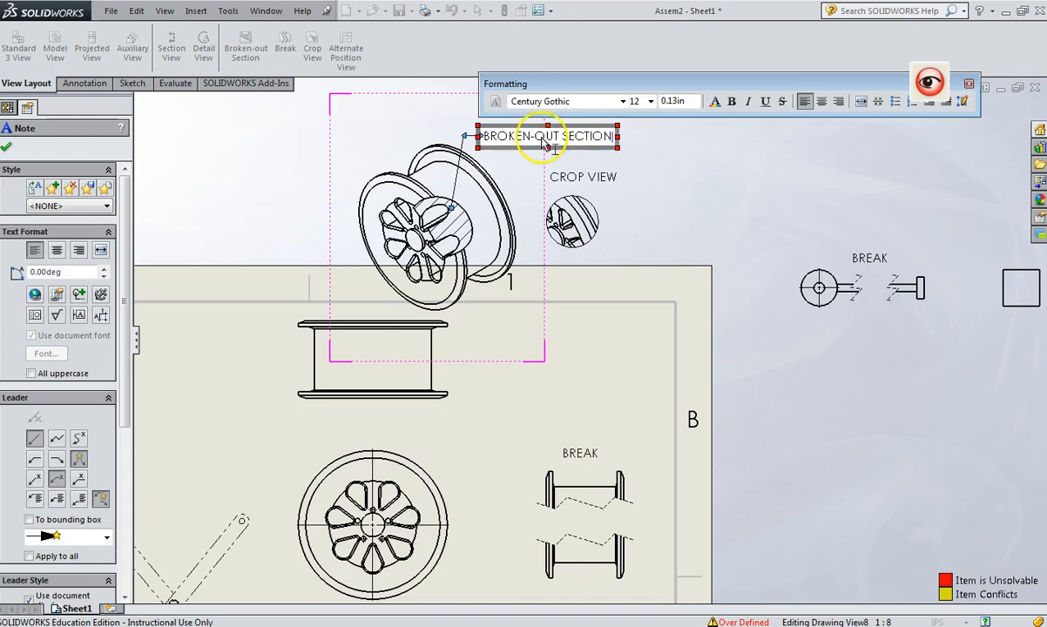
pyautogui.press('Escape')
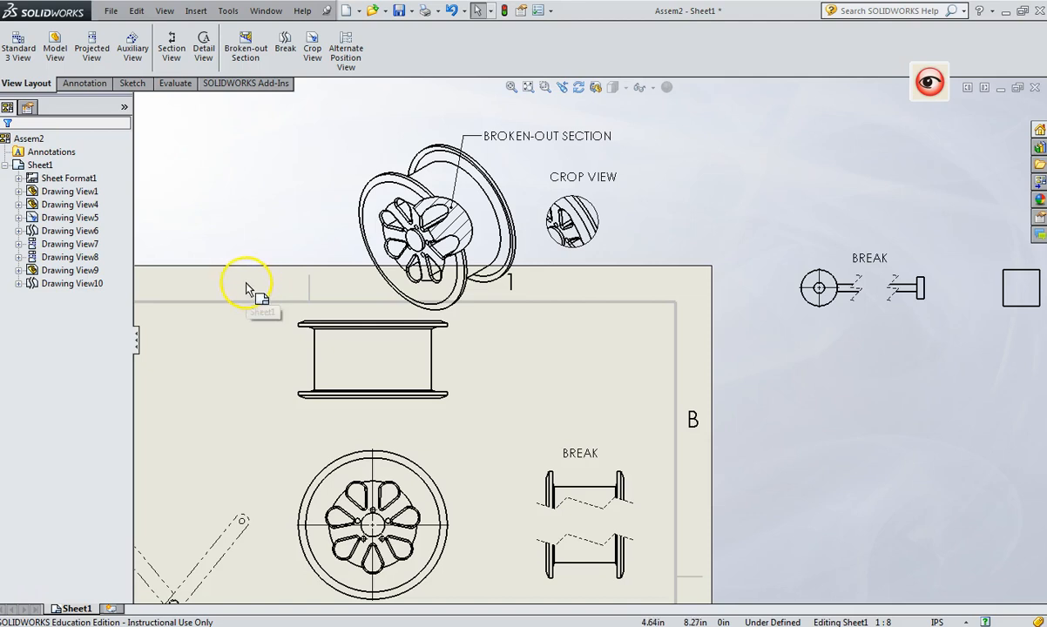
# Create a section view with a vertical cutting line through the centre of the circular wheel view and place it beside that view.
pyautogui.click(171, 44)
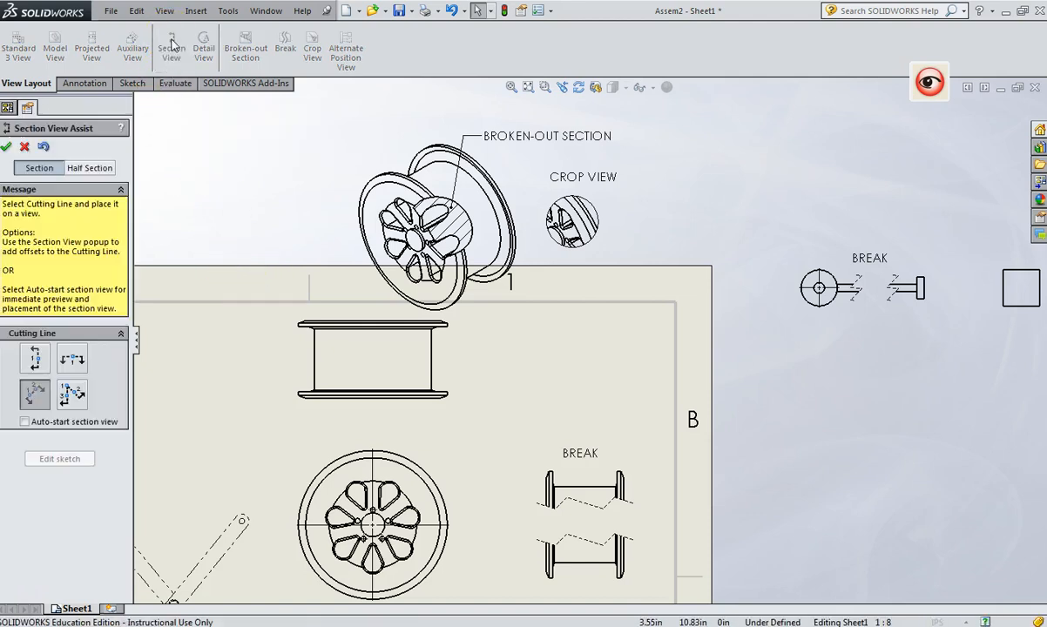
pyautogui.click(35, 358)
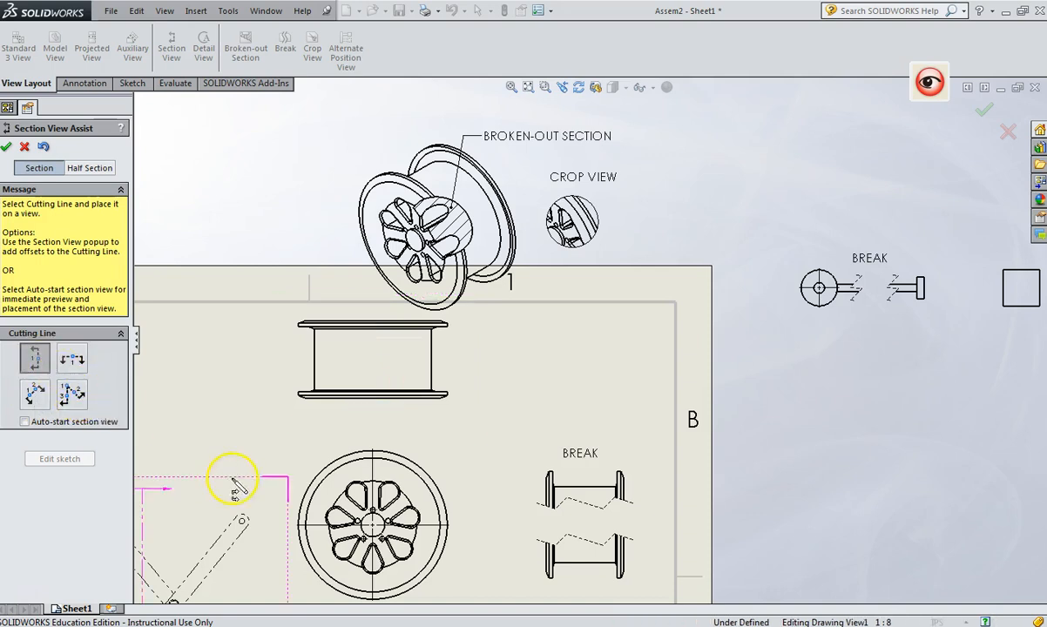
pyautogui.click(373, 471)
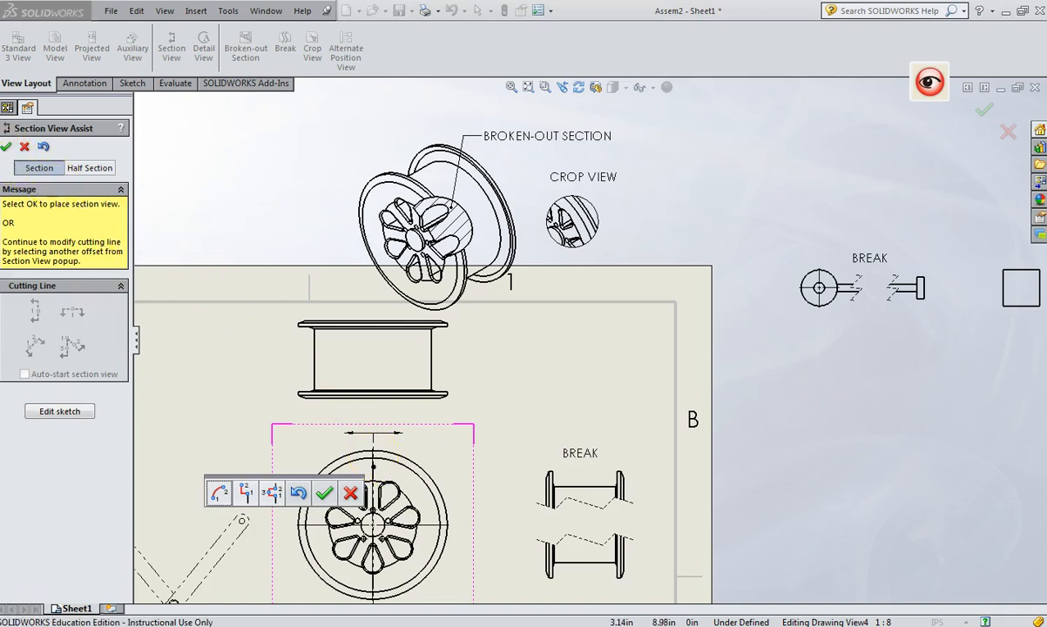
pyautogui.click(7, 148)
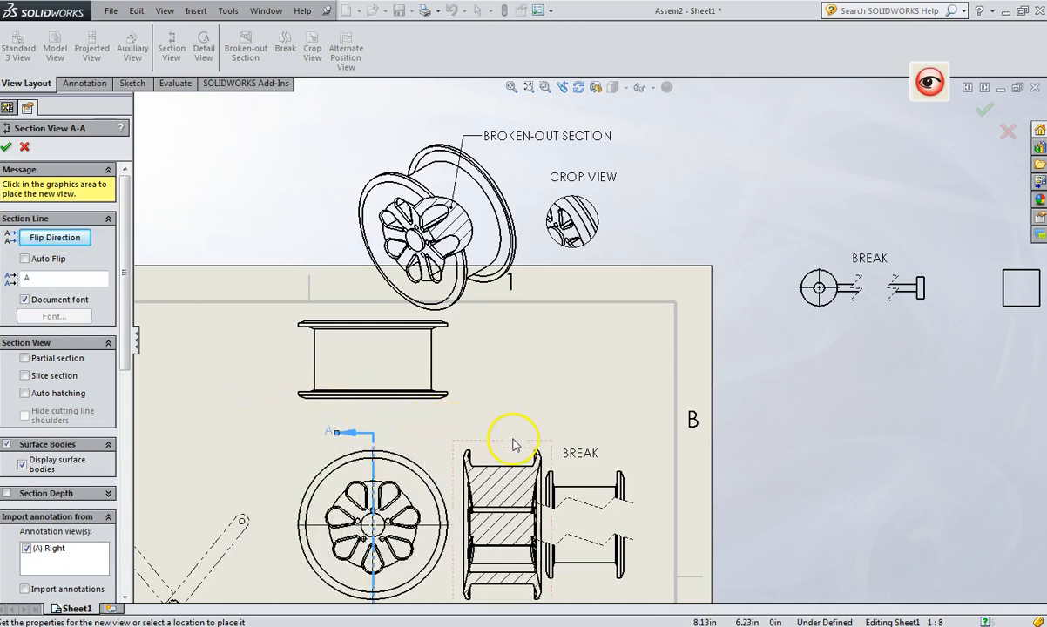
pyautogui.click(511, 434)
# Move the broken wheel view and its BREAK note off the sheet, and shift the section view farther from the circular wheel view.
pyautogui.scroll(2, 619, 503)
pyautogui.moveTo(595, 473); pyautogui.dragTo(797, 427)
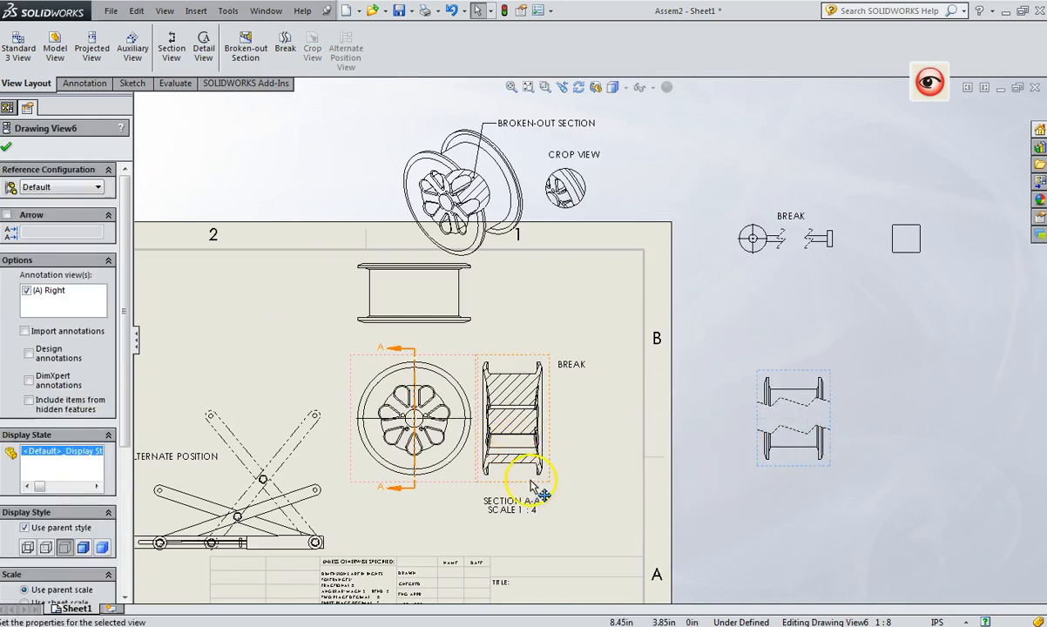
pyautogui.moveTo(542, 479); pyautogui.dragTo(549, 444)
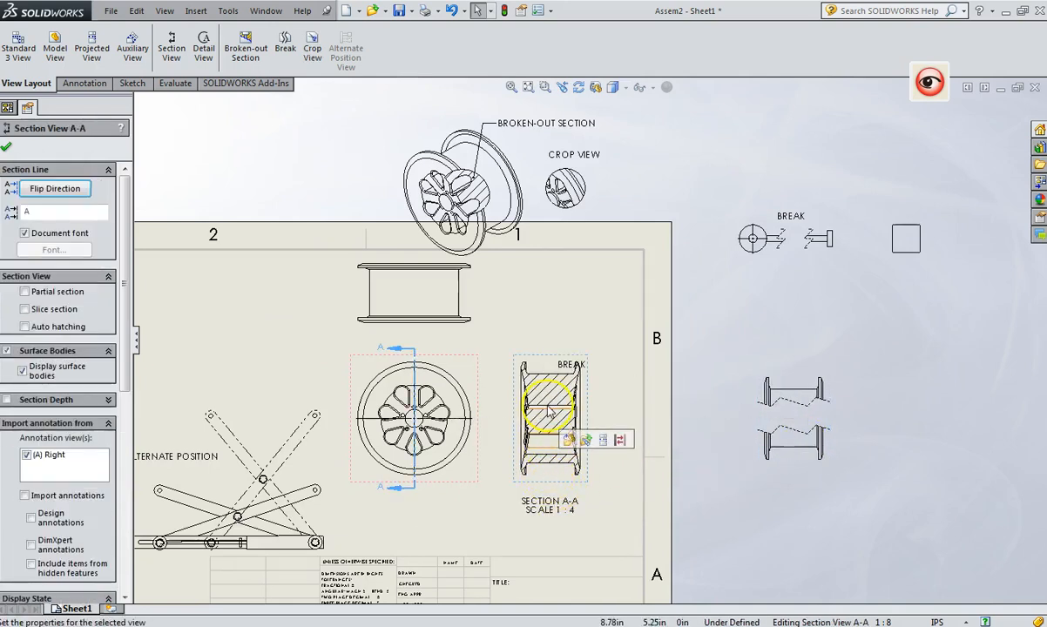
pyautogui.click(703, 383)
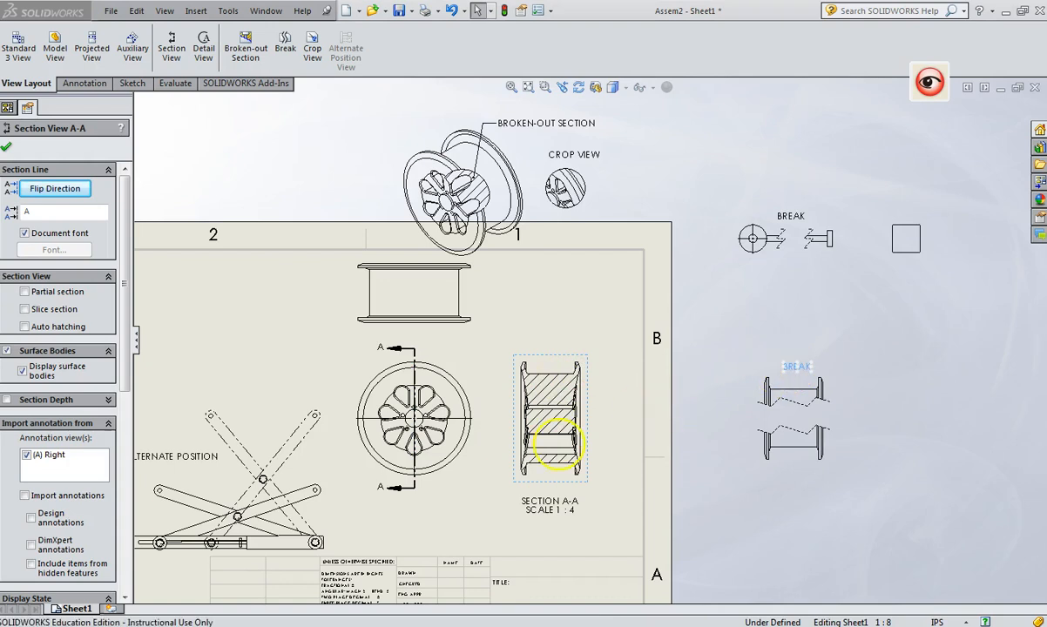
pyautogui.click(788, 372)
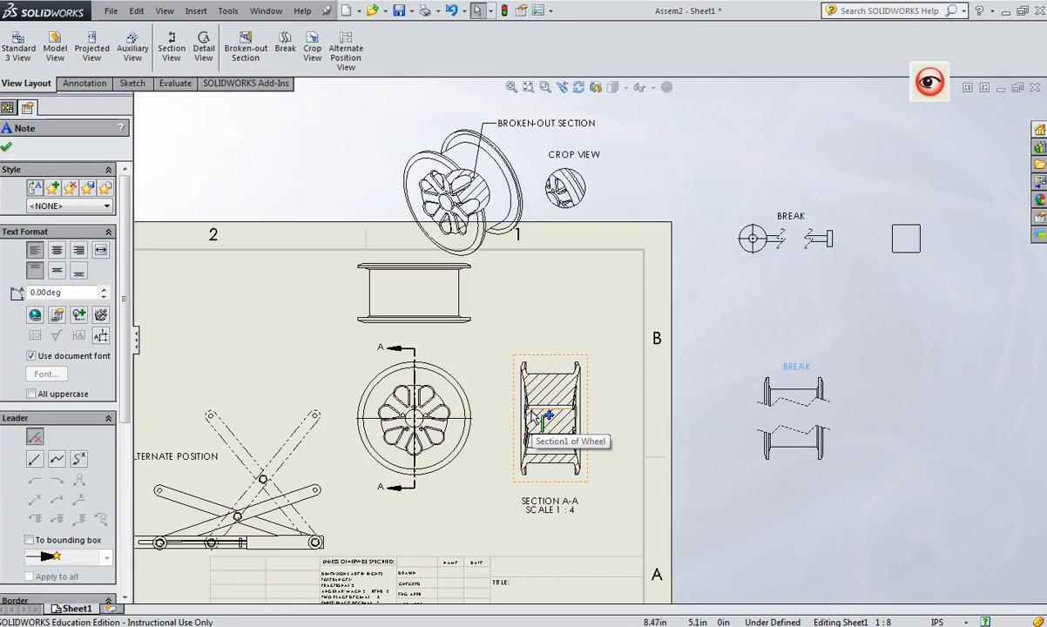
# Add a note reading "SECTION VIEW" above the wheel's section view.
pyautogui.click(91, 84)
pyautogui.click(164, 43)
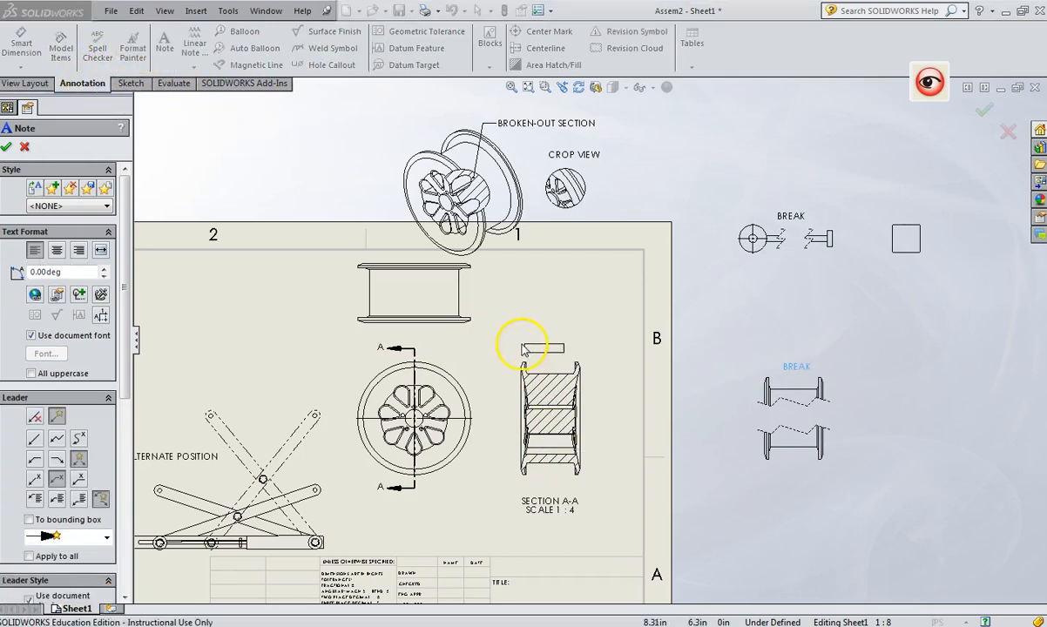
pyautogui.click(523, 348)
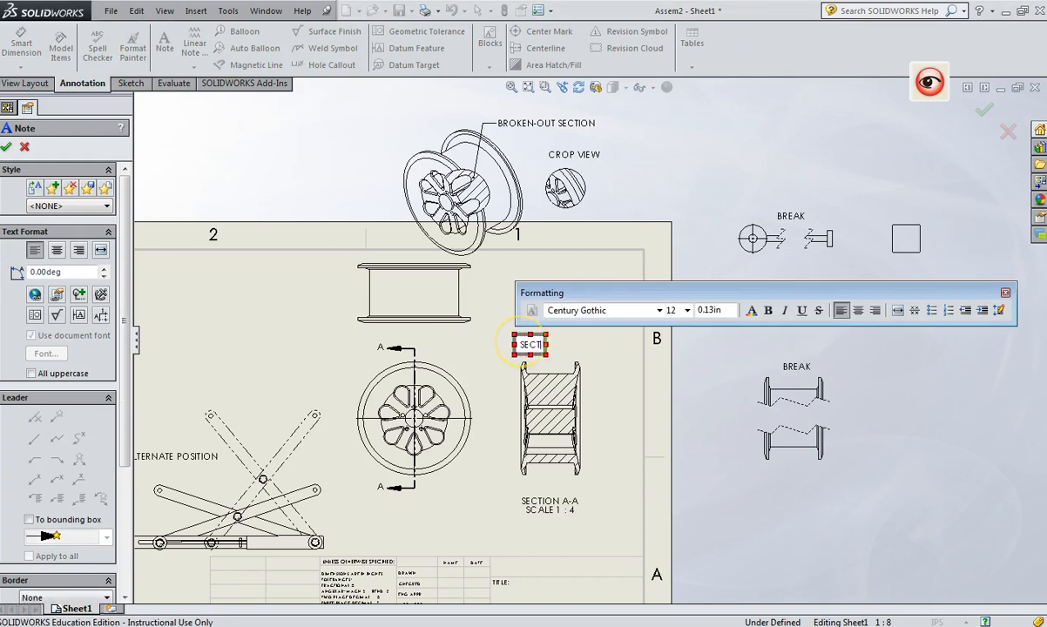
pyautogui.click(604, 375)
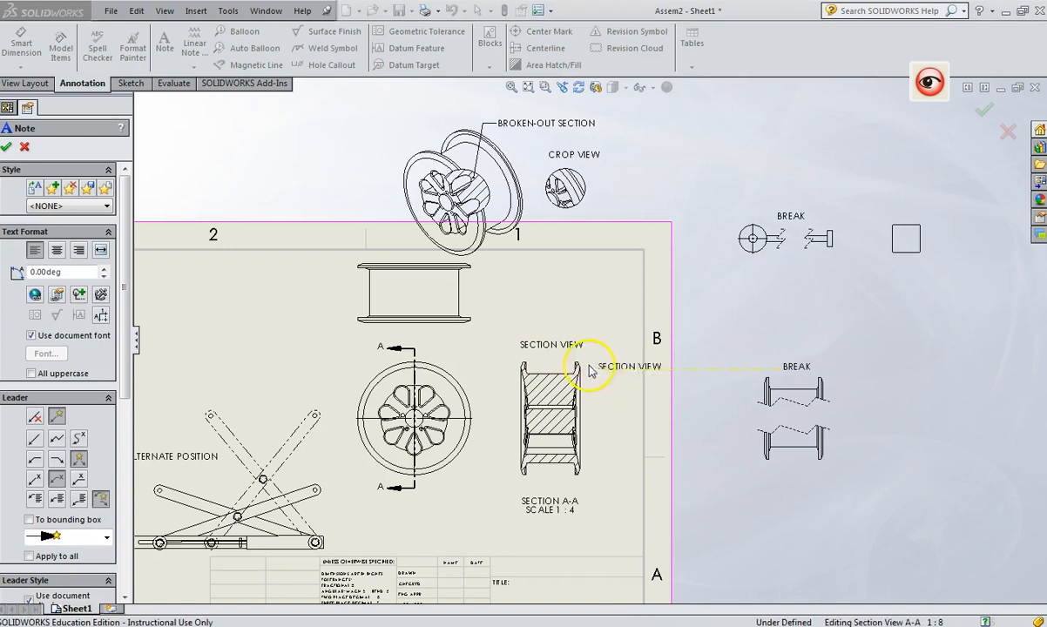
pyautogui.press('Escape')
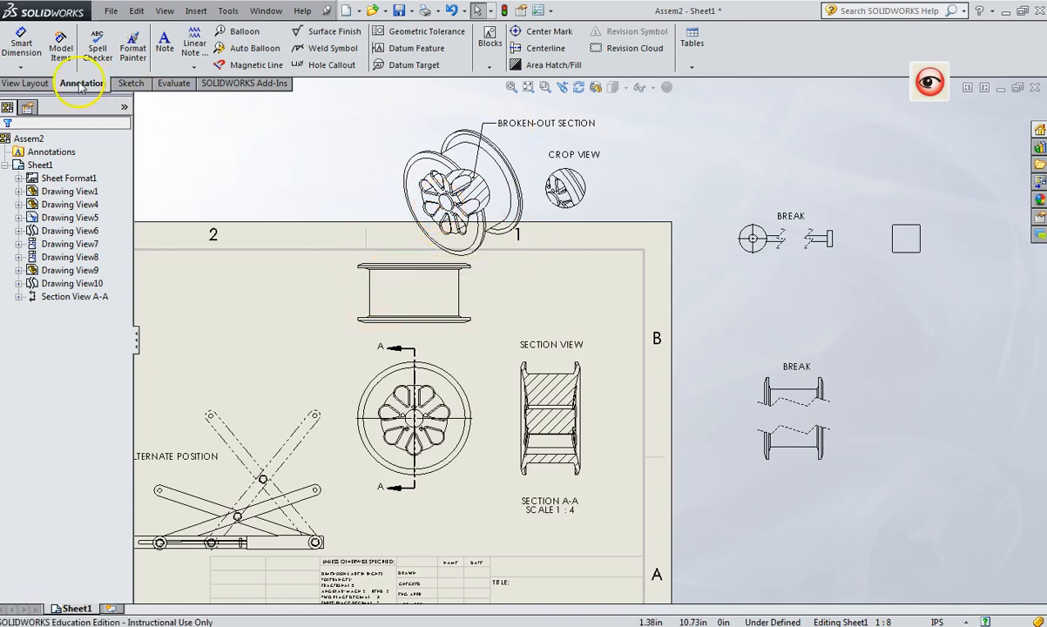
pyautogui.click(25, 83)
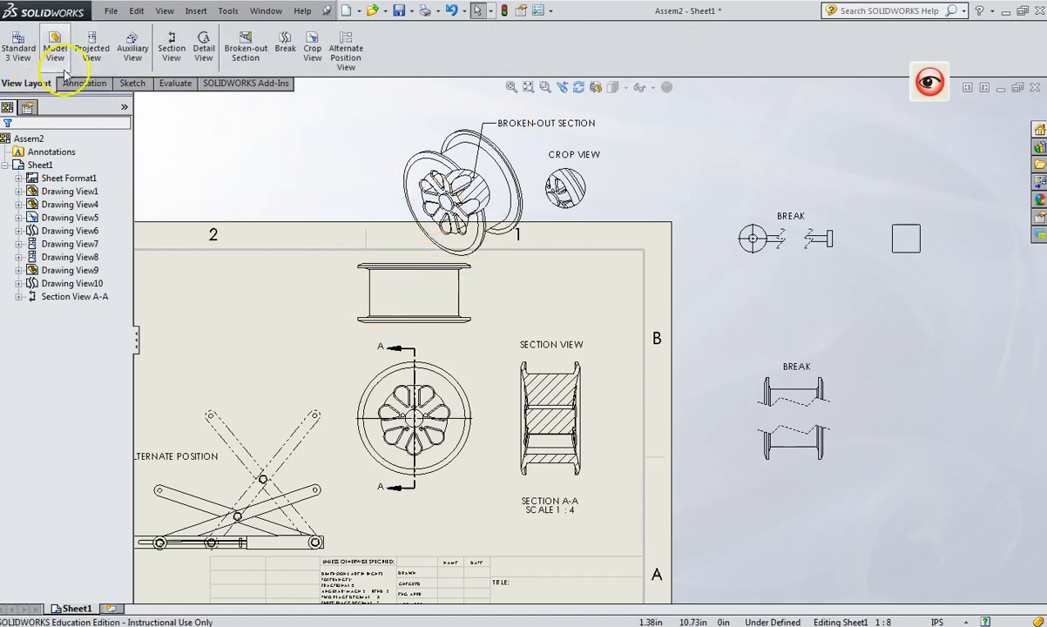
pyautogui.click(170, 48)
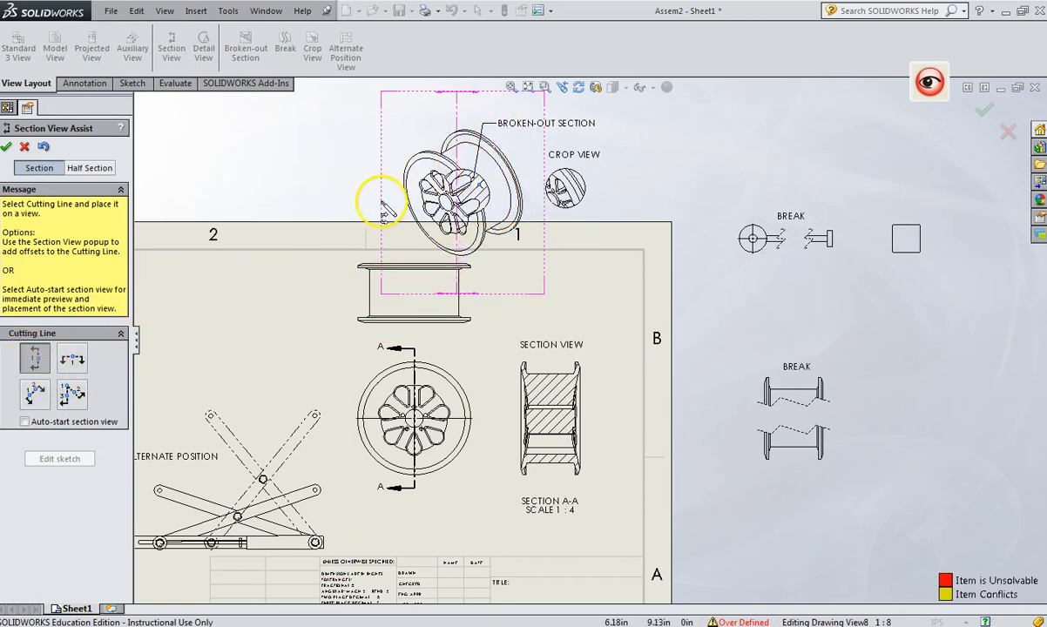
pyautogui.press('Escape')
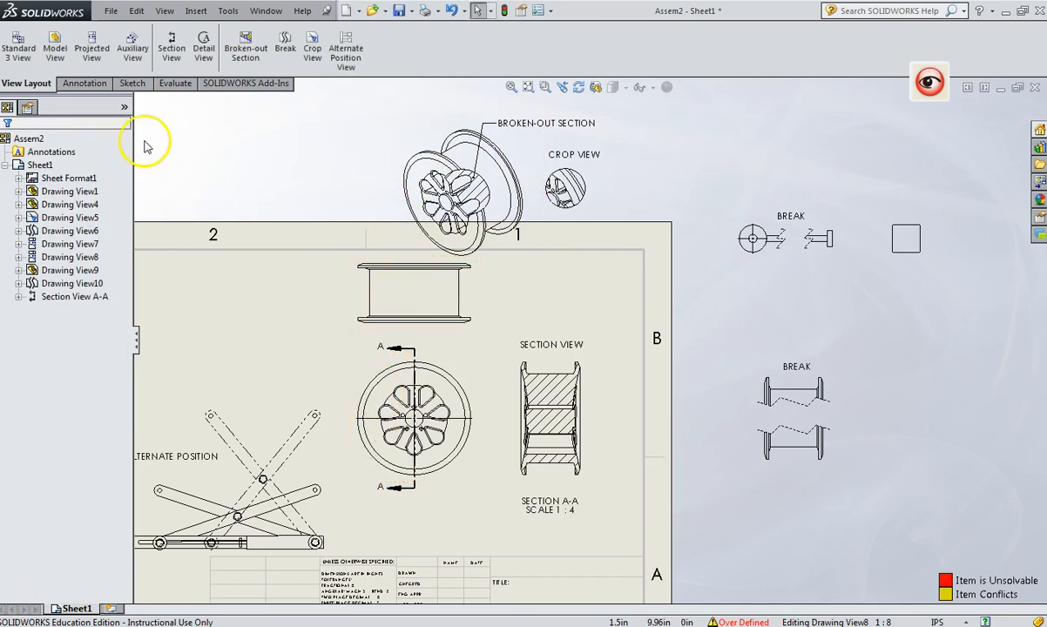
pyautogui.click(79, 85)
pyautogui.click(23, 88)
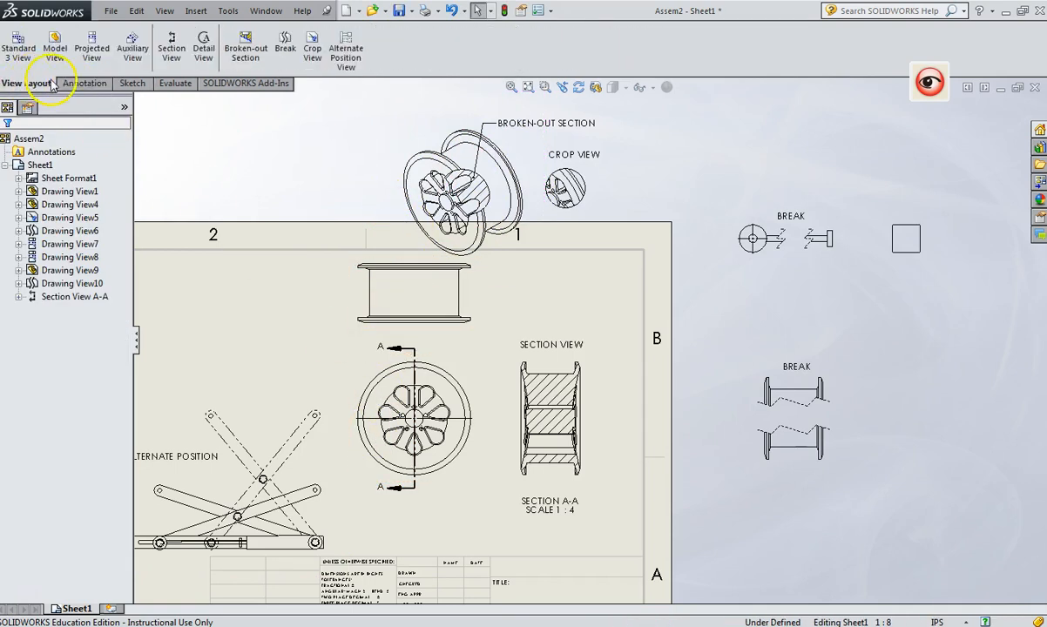
pyautogui.click(205, 46)
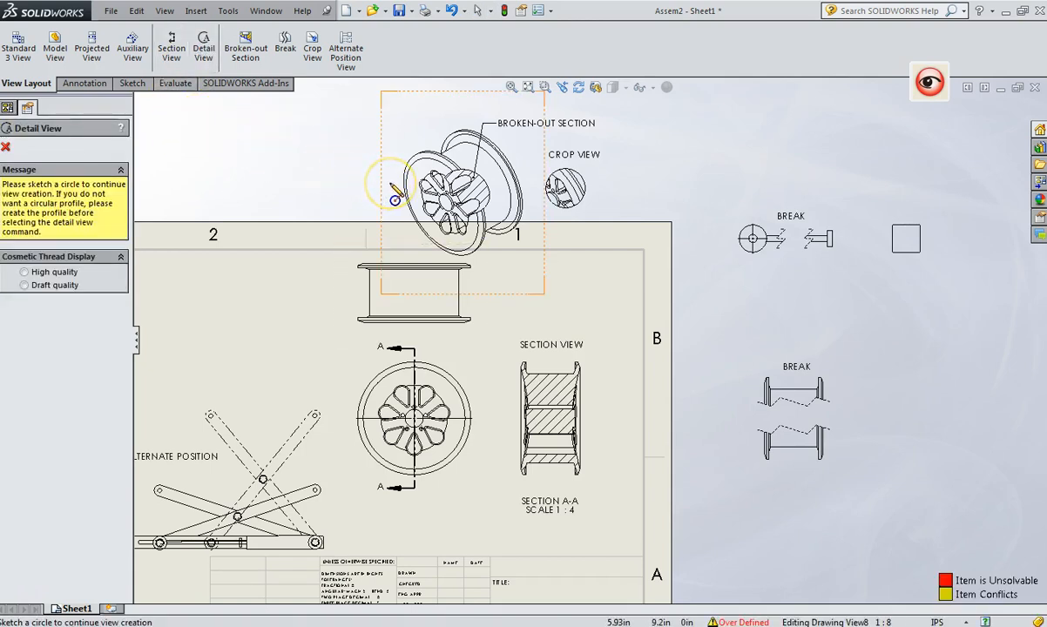
pyautogui.press('Escape')
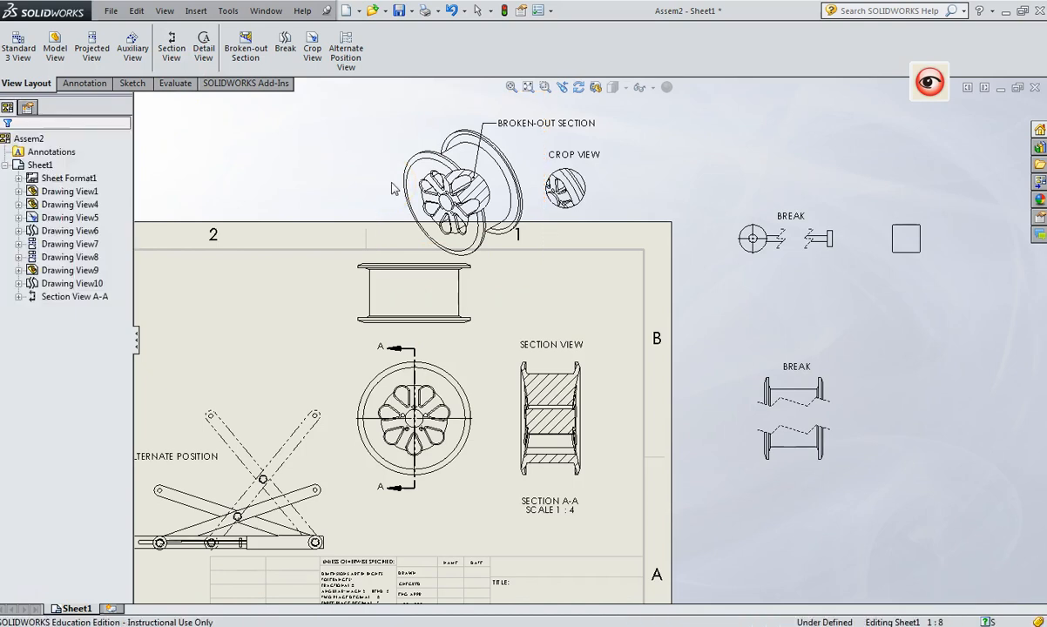
# Insert a model view of AdvancedPart4-7.SLDPRT and place it off the sheet below and beside the broken wheel view.
pyautogui.click(55, 49)
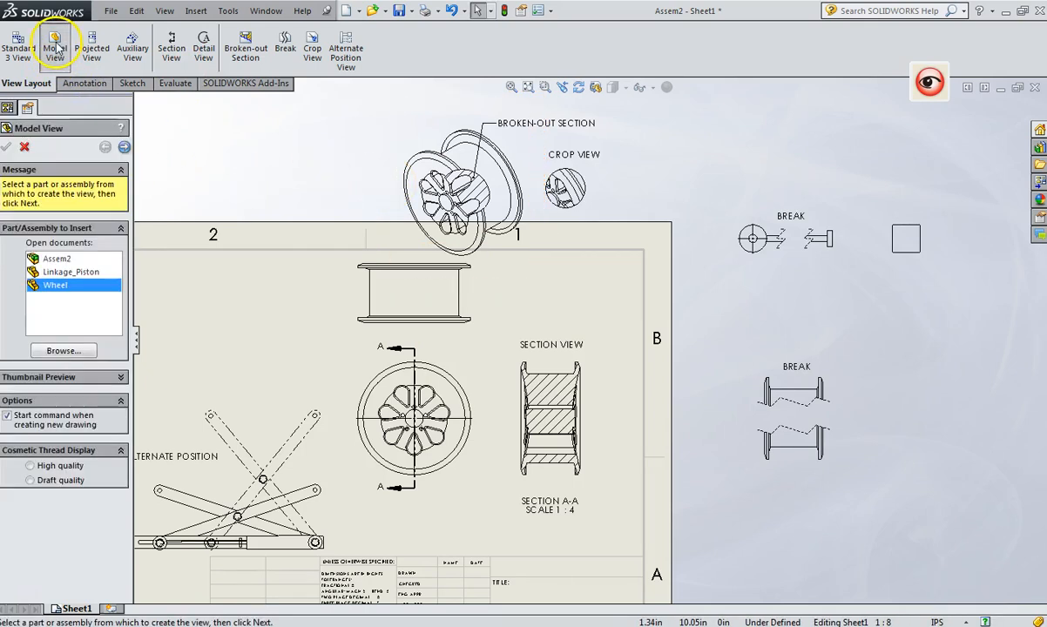
pyautogui.click(63, 351)
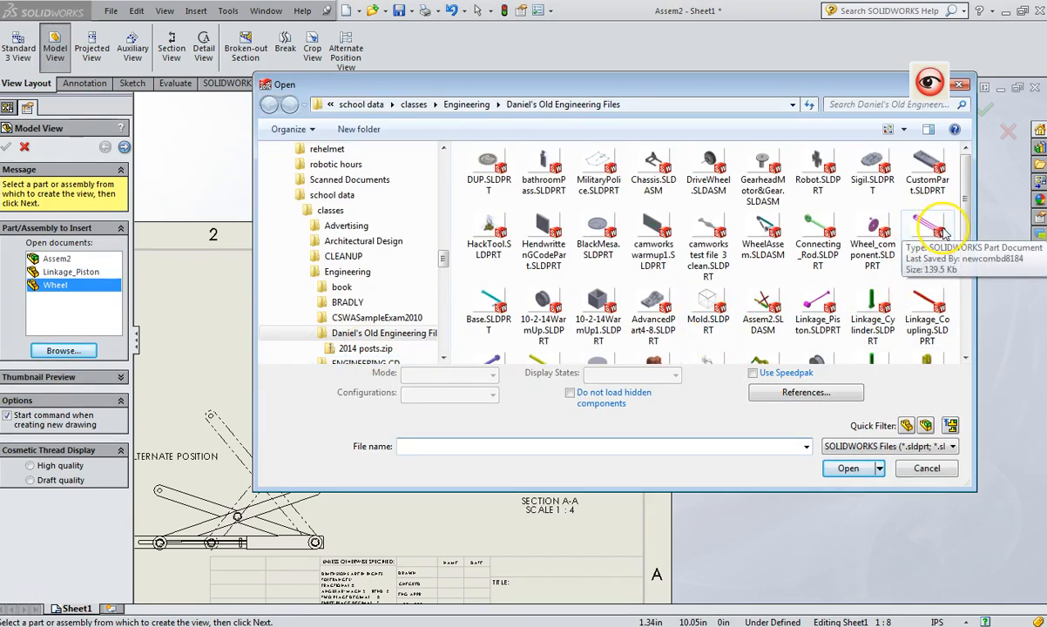
pyautogui.moveTo(965, 223); pyautogui.dragTo(965, 279)
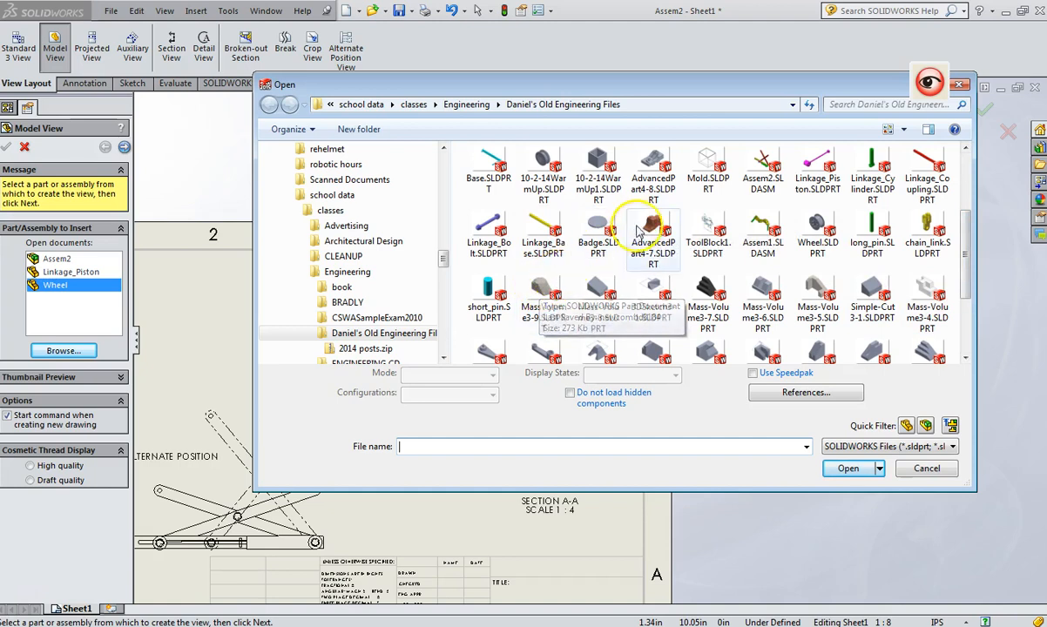
pyautogui.click(655, 229)
pyautogui.doubleClick(655, 228)
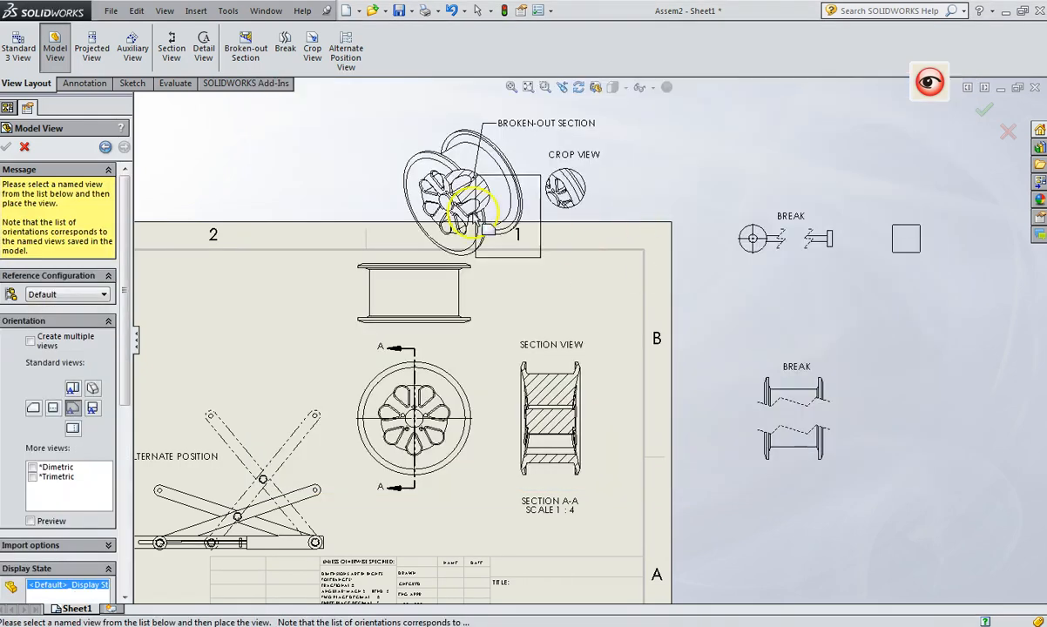
pyautogui.click(958, 505)
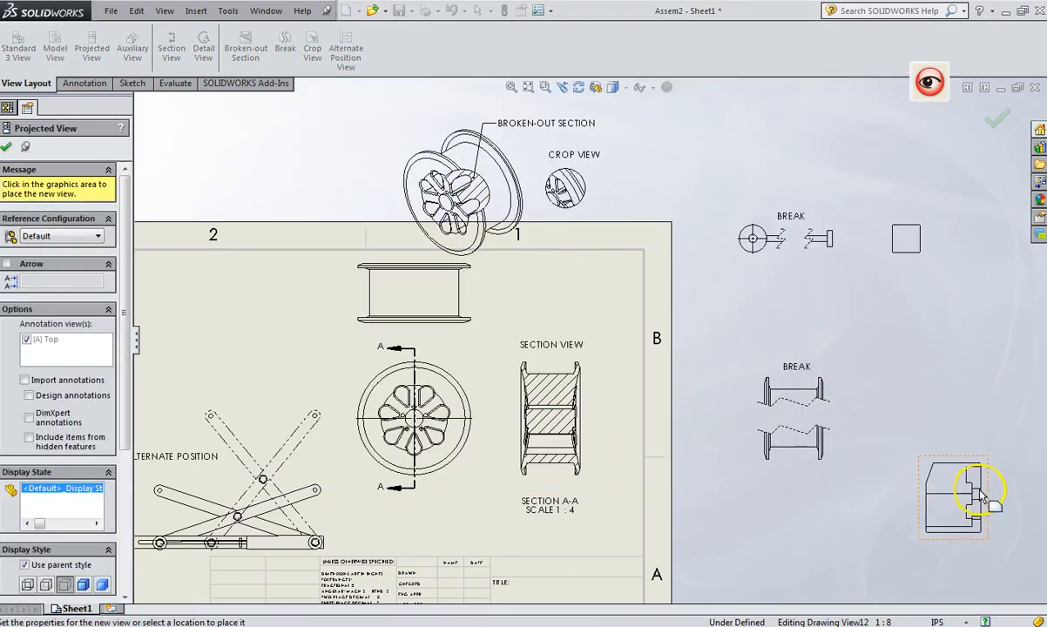
# Project a side view and an isometric view from the AdvancedPart4-7 view and finish the projection.
pyautogui.scroll(-1, 988, 490)
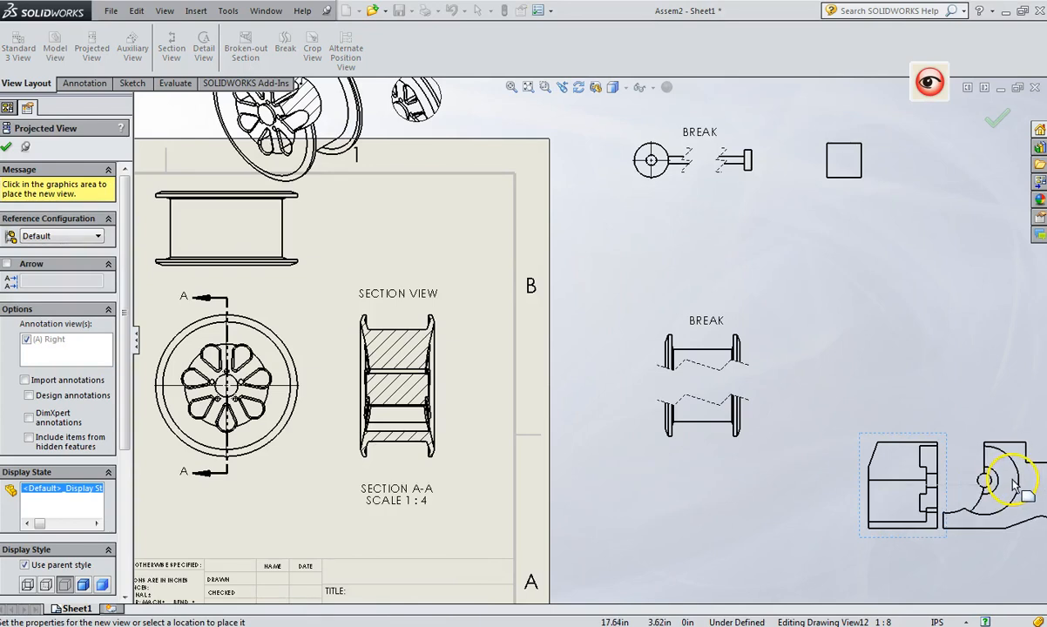
pyautogui.click(1014, 486)
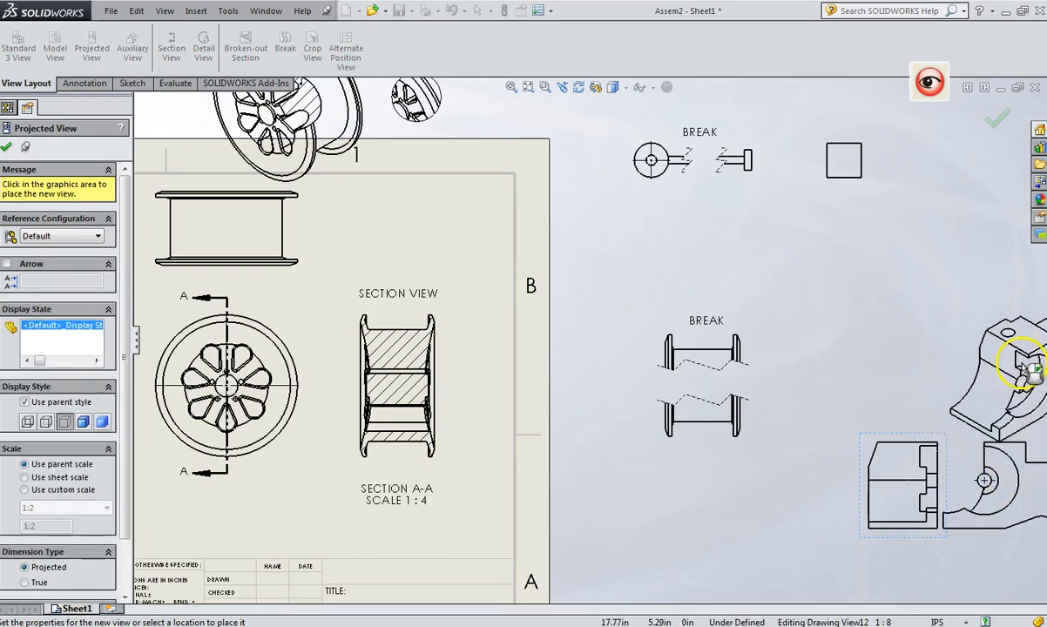
pyautogui.scroll(3, 970, 363)
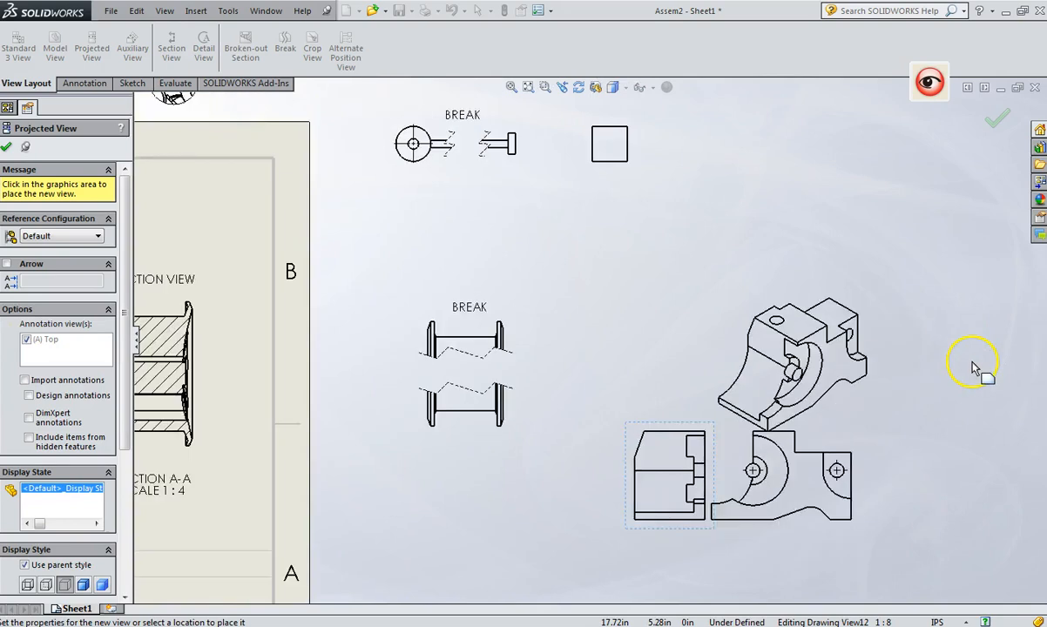
pyautogui.click(817, 335)
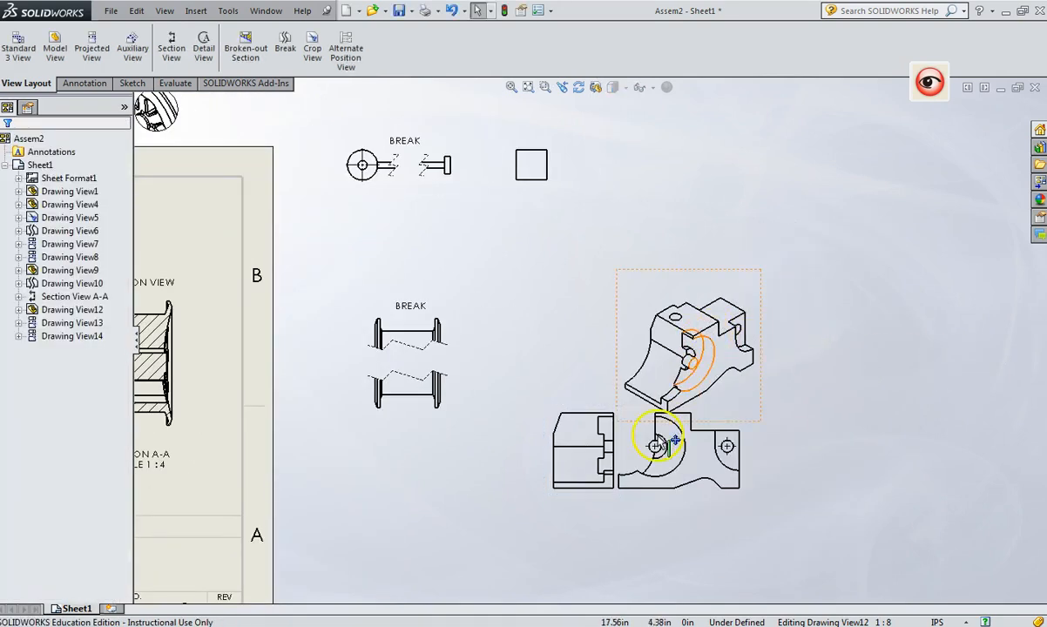
# Delete the projected side view and the base view of AdvancedPart4-7, keeping its isometric view.
pyautogui.click(666, 496)
pyautogui.press('Delete')
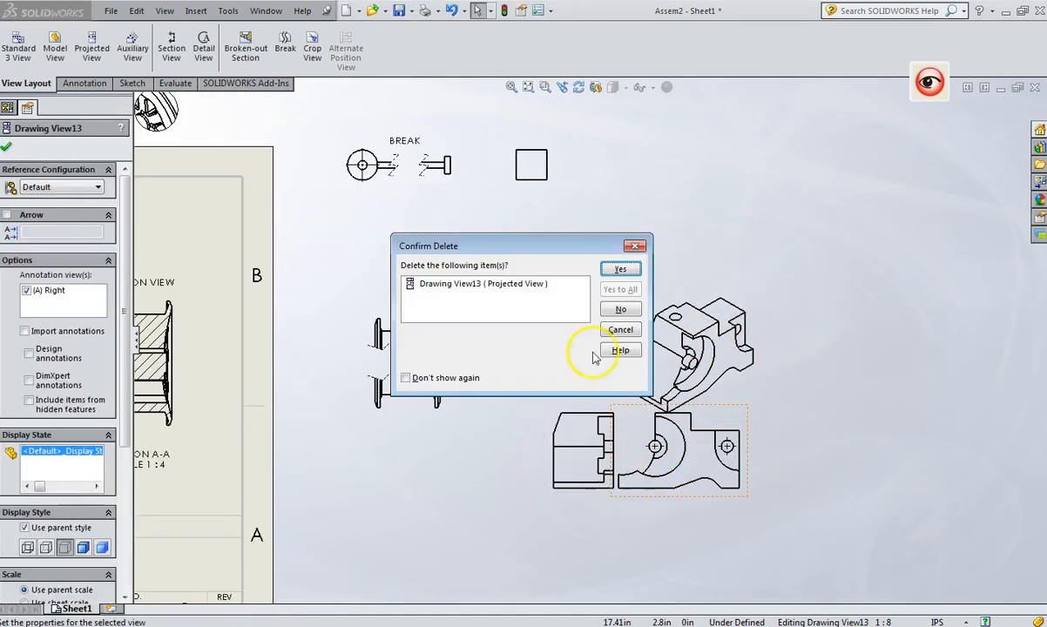
pyautogui.click(621, 270)
pyautogui.click(603, 495)
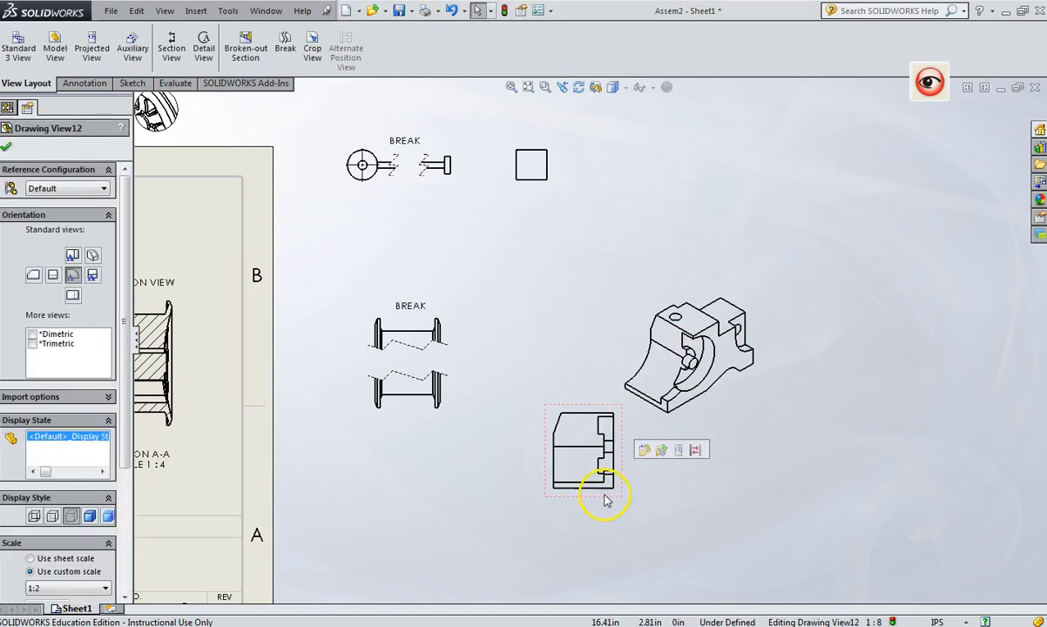
pyautogui.press('Delete')
pyautogui.click(620, 270)
# Set the display style of the AdvancedPart4-7 isometric view to Shaded With Edges.
pyautogui.scroll(-4, 688, 334)
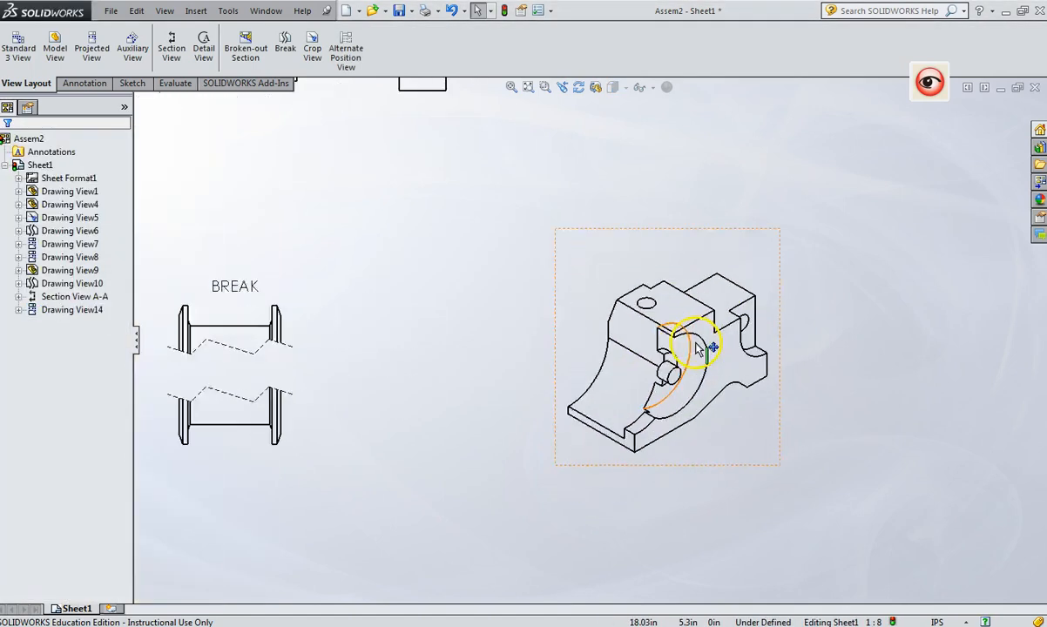
pyautogui.click(633, 240)
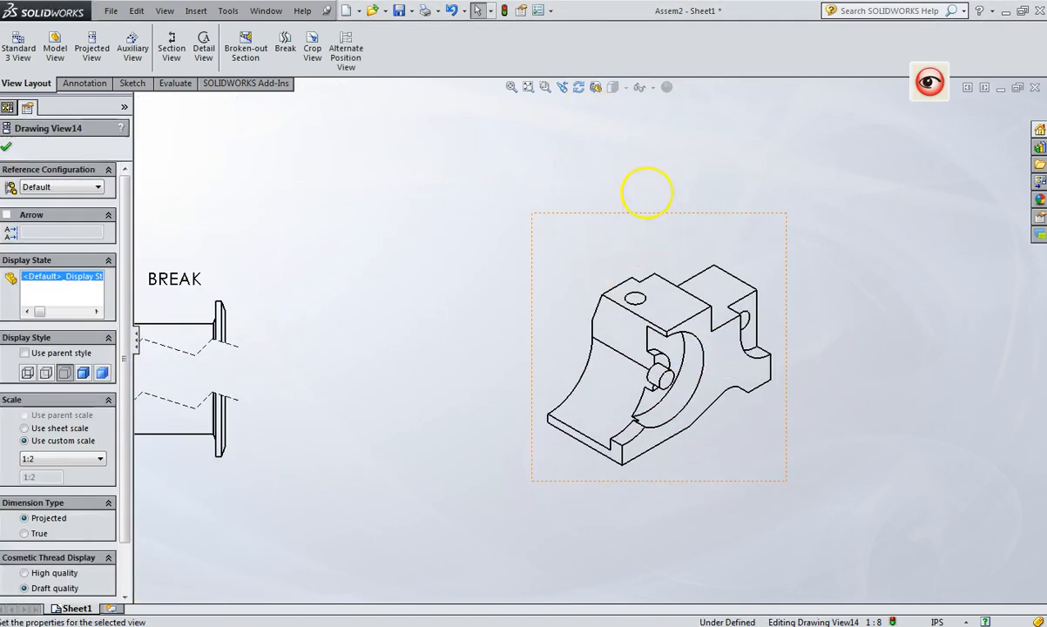
pyautogui.click(612, 106)
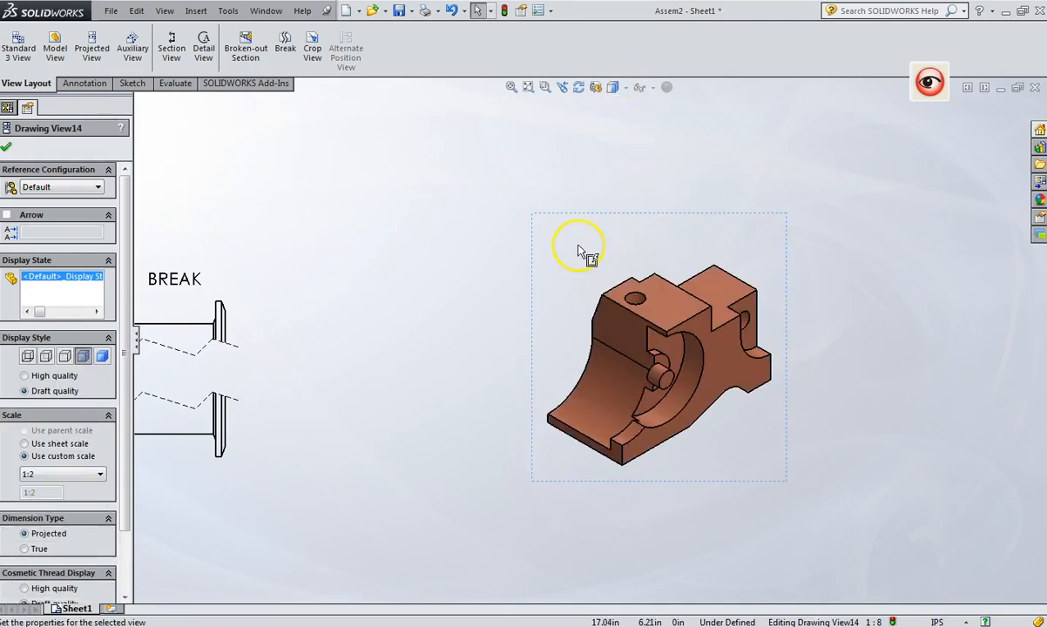
# Create a detail view of the AdvancedPart4-7 isometric view from a circle about 0.8 in radius around the internal pin, placed beside it.
pyautogui.click(203, 45)
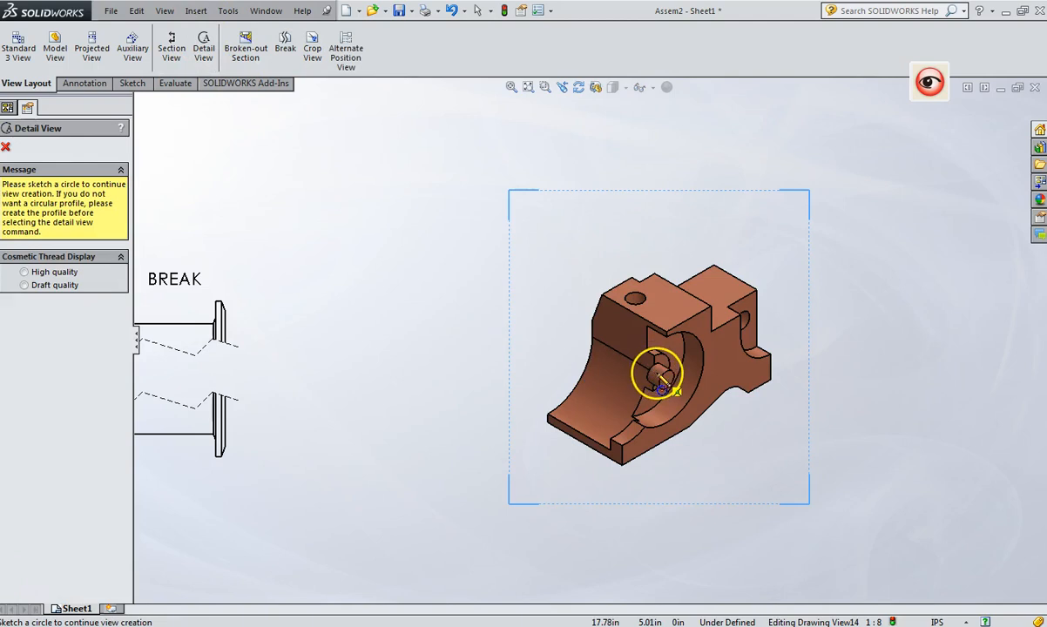
pyautogui.click(657, 377)
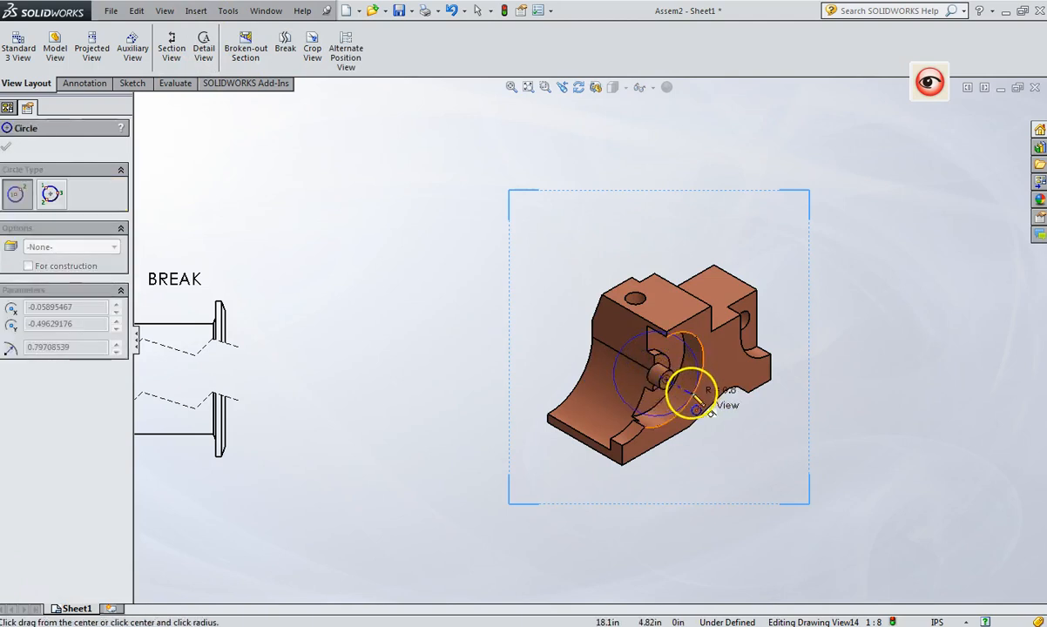
pyautogui.click(695, 403)
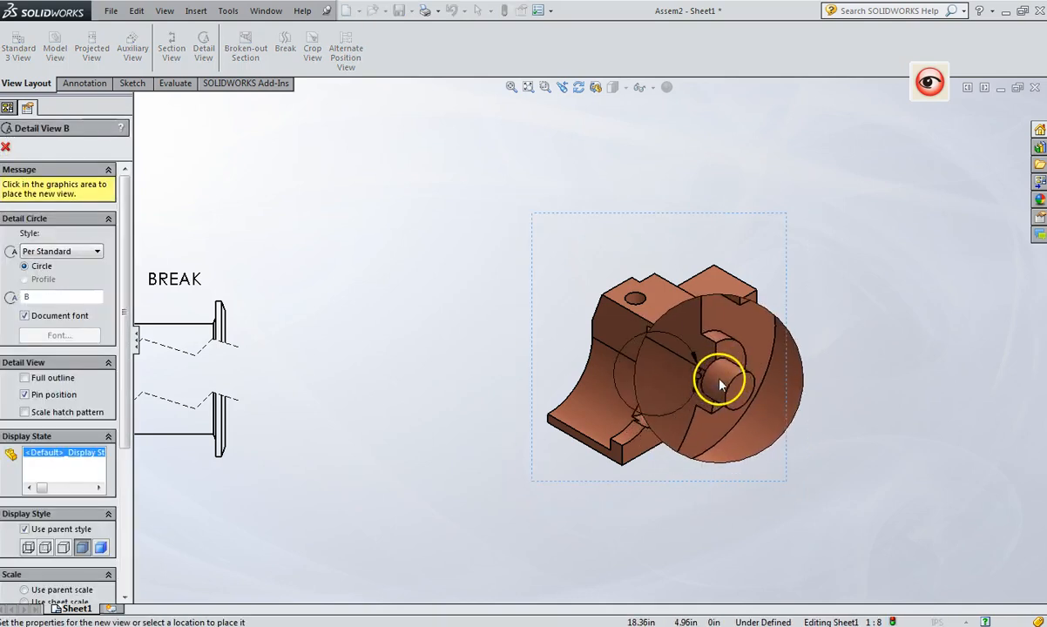
pyautogui.click(904, 350)
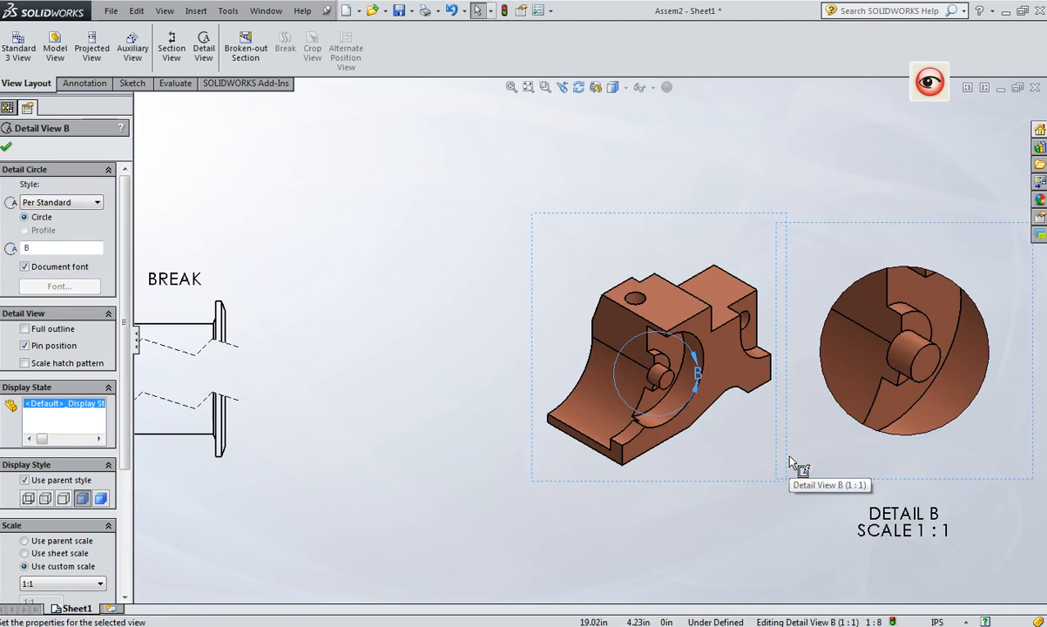
pyautogui.moveTo(865, 445); pyautogui.dragTo(900, 361)
pyautogui.moveTo(867, 285); pyautogui.dragTo(969, 406)
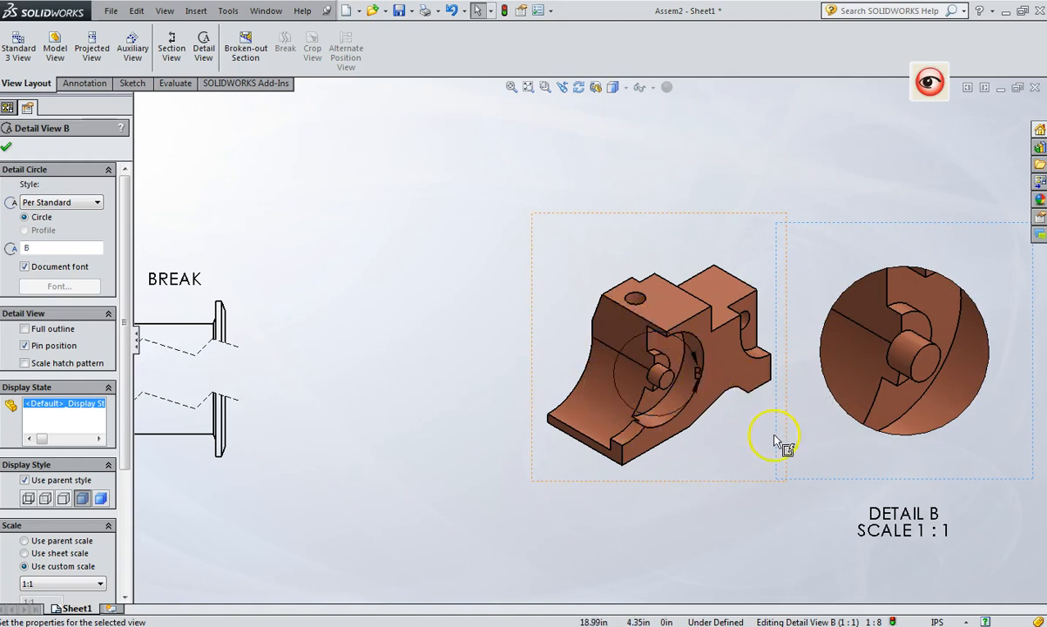
pyautogui.click(849, 416)
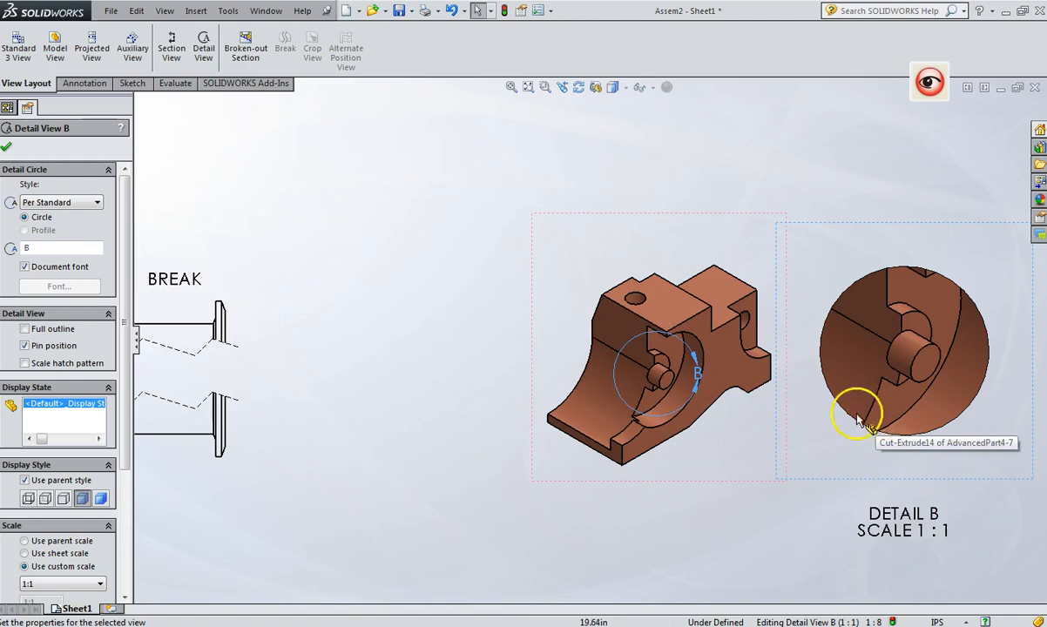
pyautogui.click(740, 346)
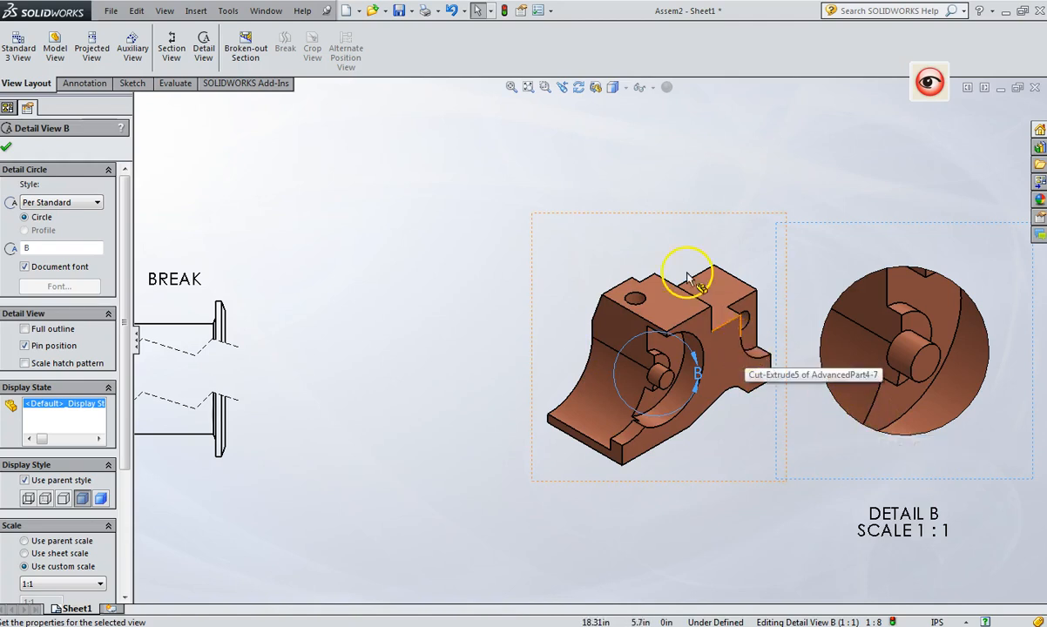
# Add the note "DETAIL (HAVE A LARGER VIEW)" above the isometric view and its detail view.
pyautogui.click(87, 84)
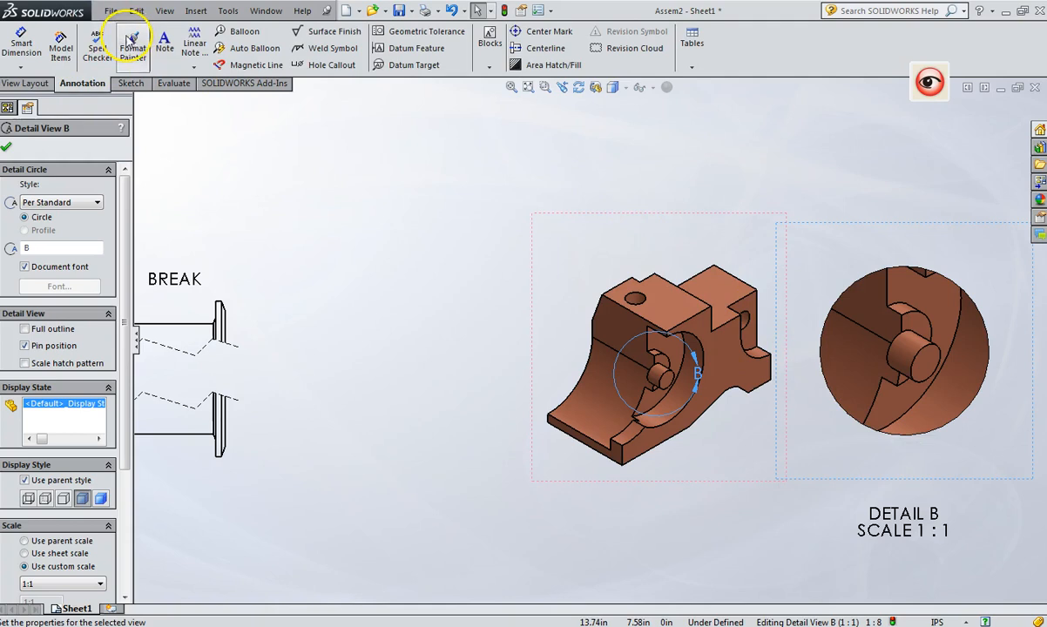
pyautogui.click(166, 44)
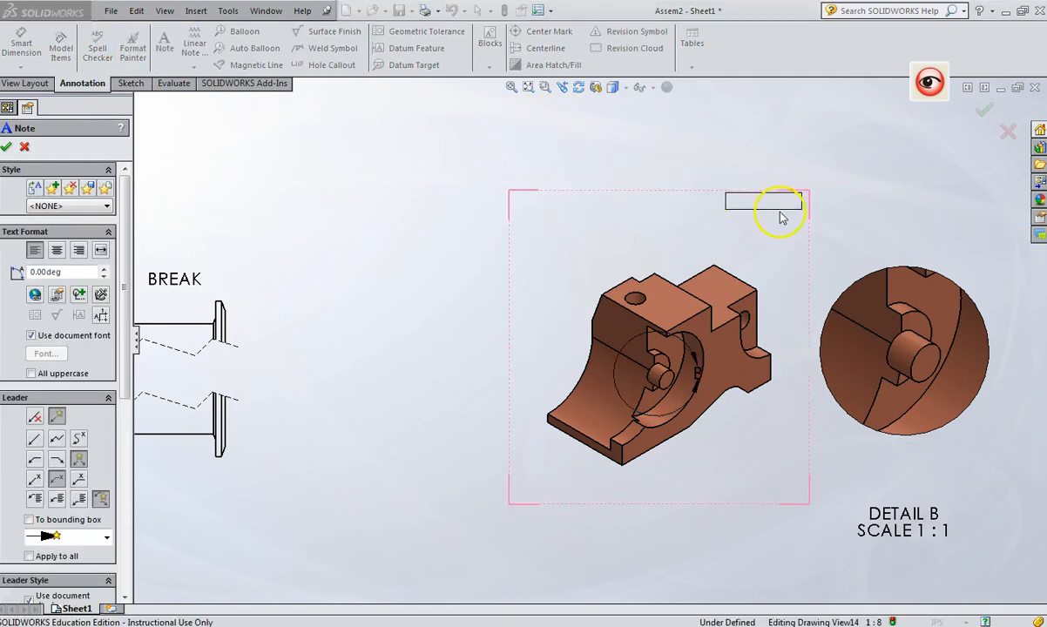
pyautogui.click(757, 181)
pyautogui.write('DETAIL (HAVE A LAR')
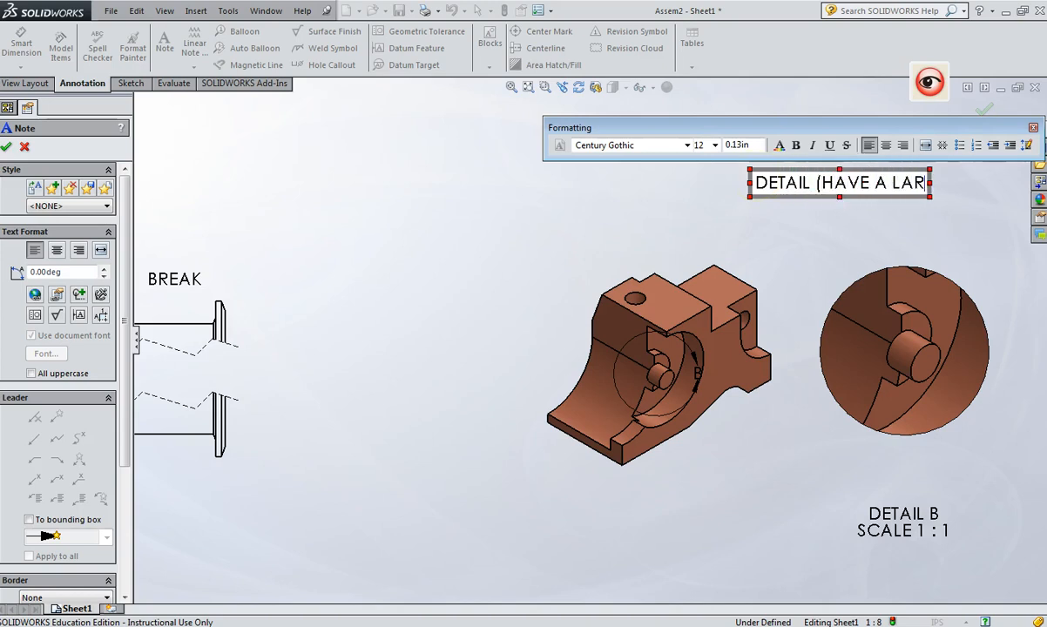
pyautogui.write('GER VIEW)')
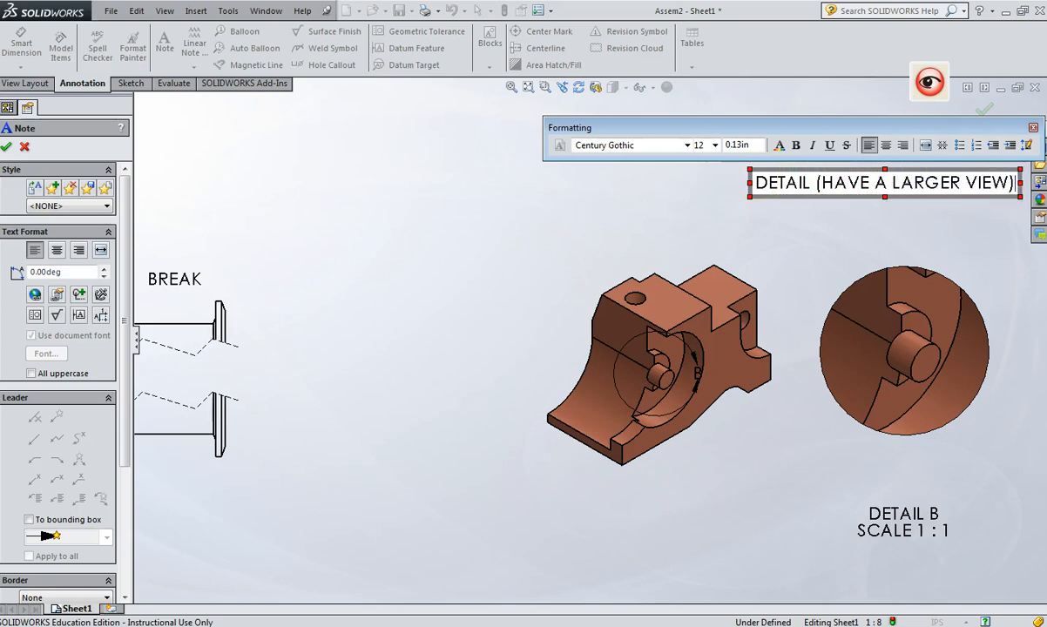
pyautogui.click(814, 240)
pyautogui.press('Escape')
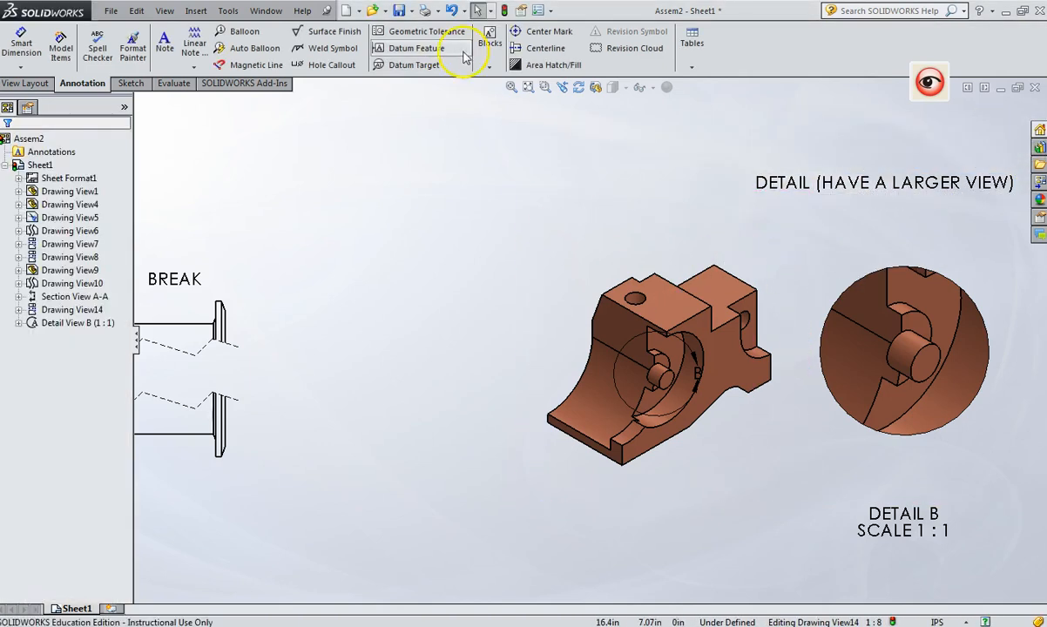
# Create an auxiliary view from the sloped edge of the AdvancedPart4-8 side view and place it above that view.
pyautogui.click(25, 82)
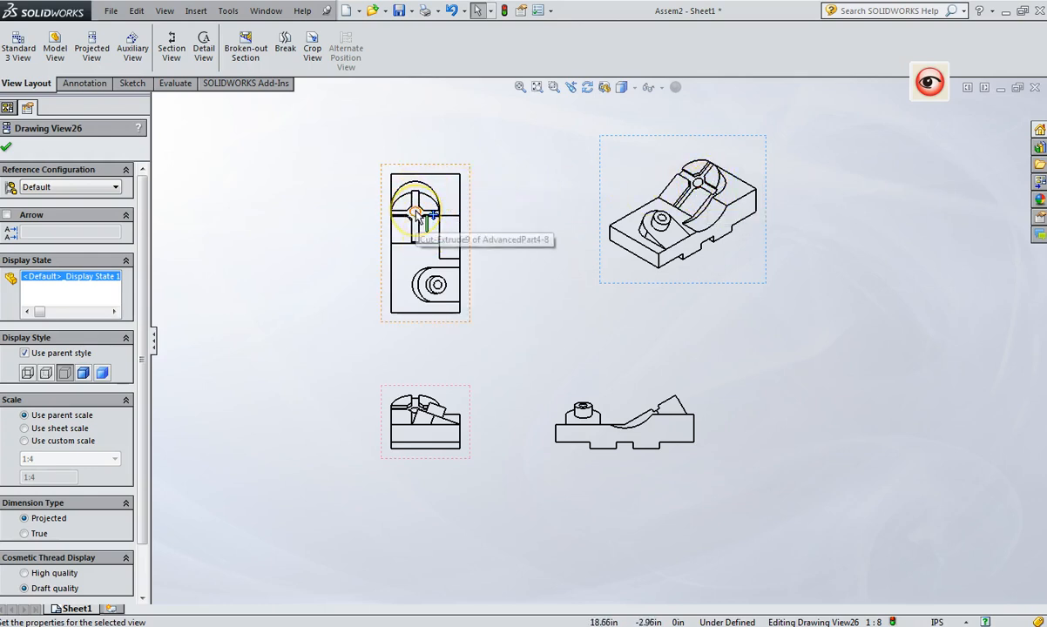
pyautogui.click(496, 341)
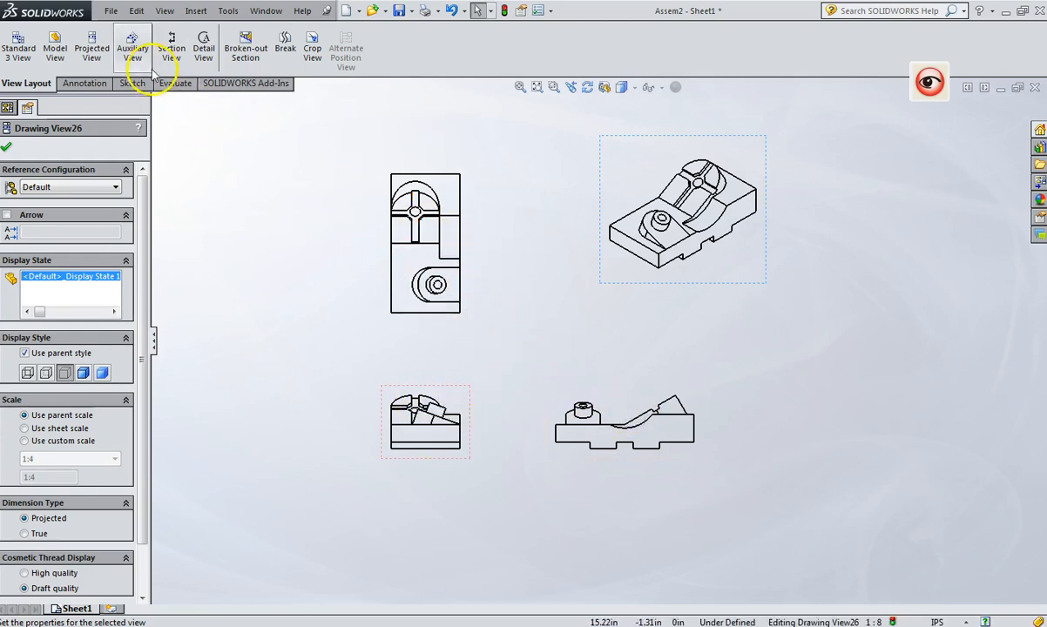
pyautogui.click(645, 420)
pyautogui.click(132, 46)
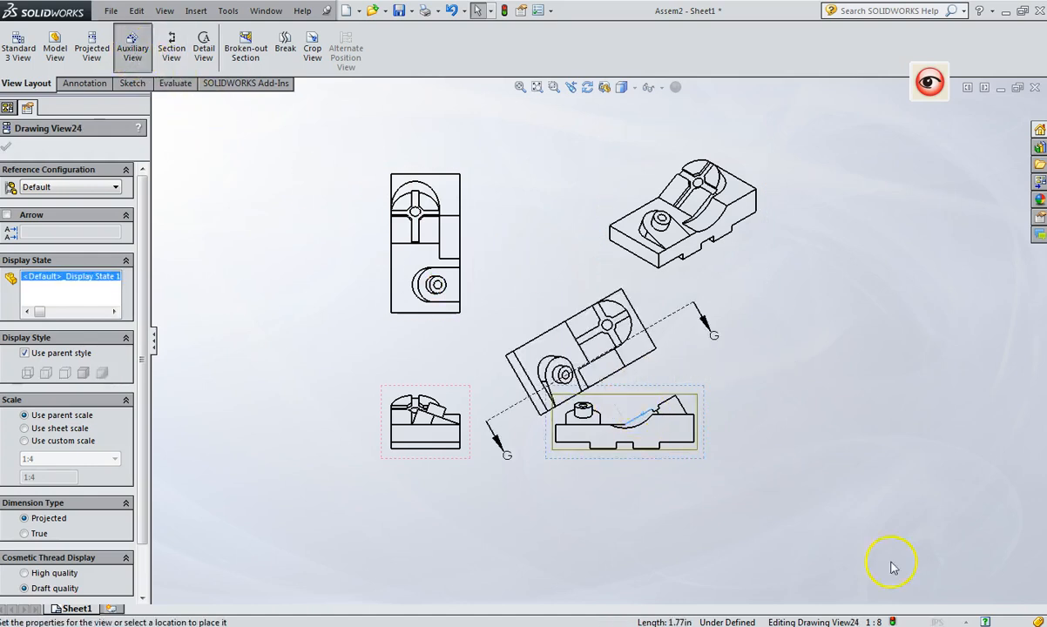
pyautogui.click(571, 336)
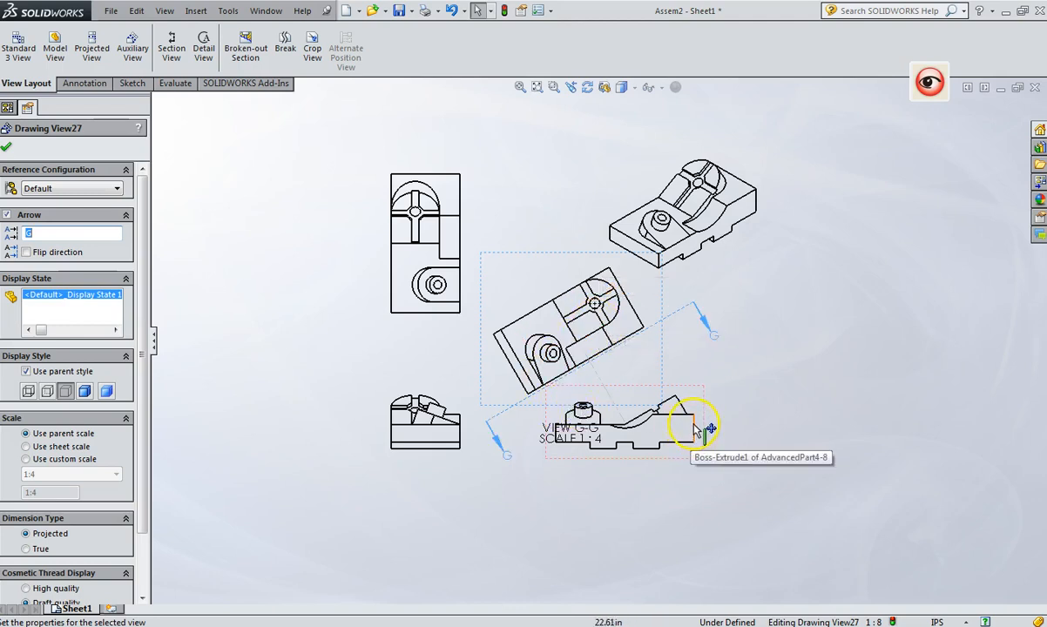
# Place the note "AUXILARY VIEW" above the auxiliary view and delete the misspelled note.
pyautogui.click(84, 83)
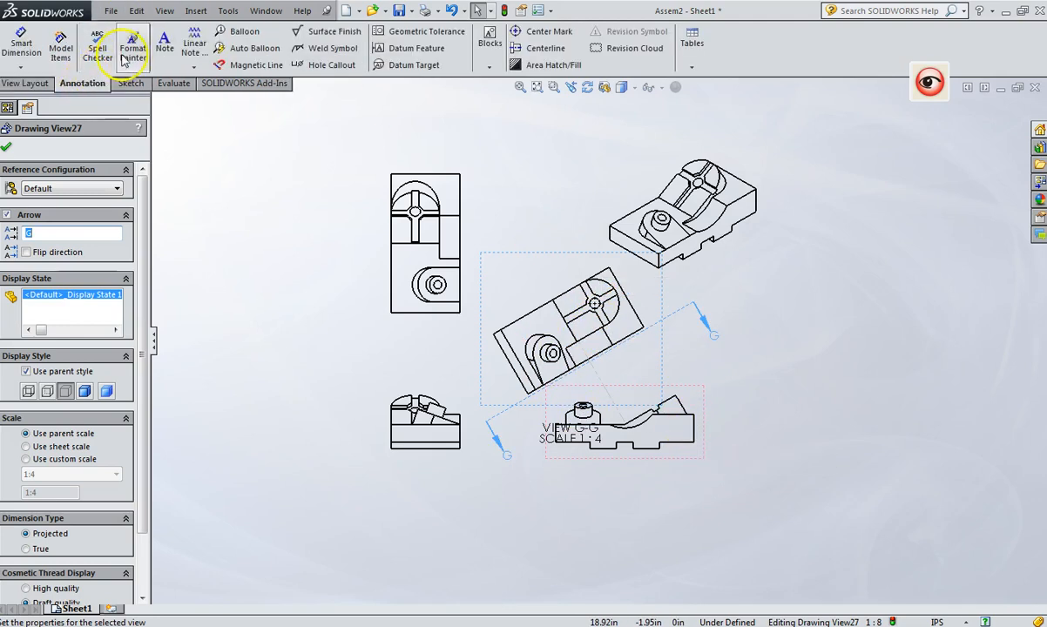
pyautogui.click(164, 45)
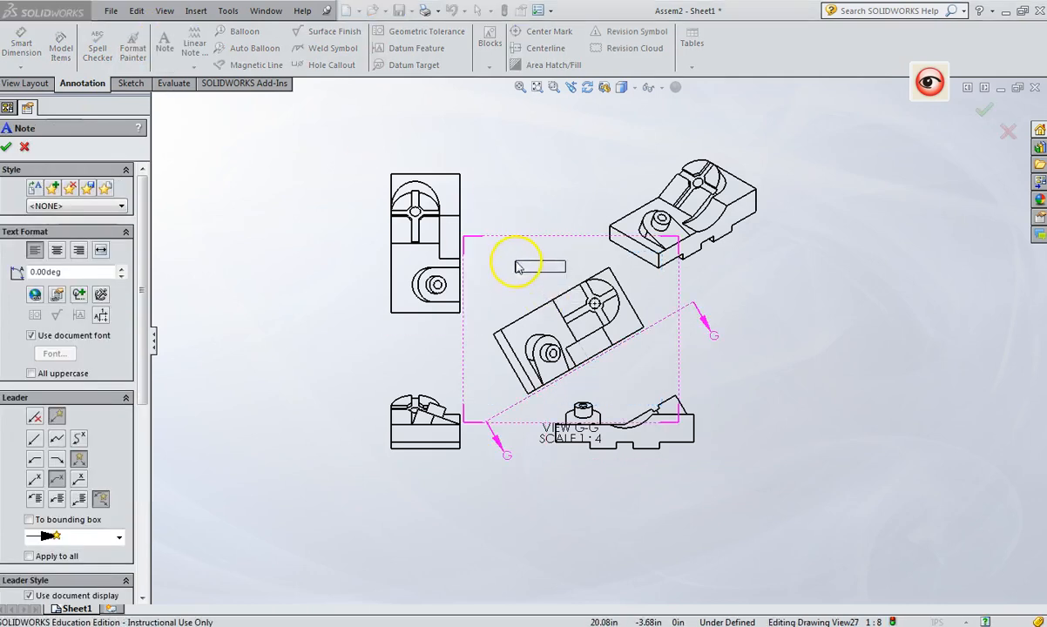
pyautogui.click(496, 261)
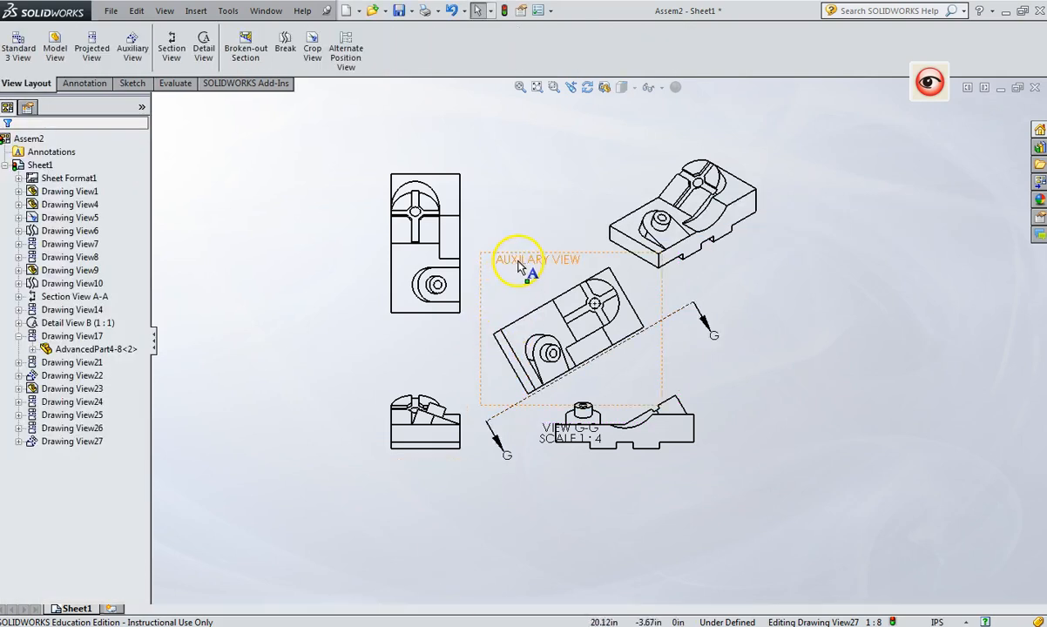
pyautogui.click(520, 261)
pyautogui.press('Delete')
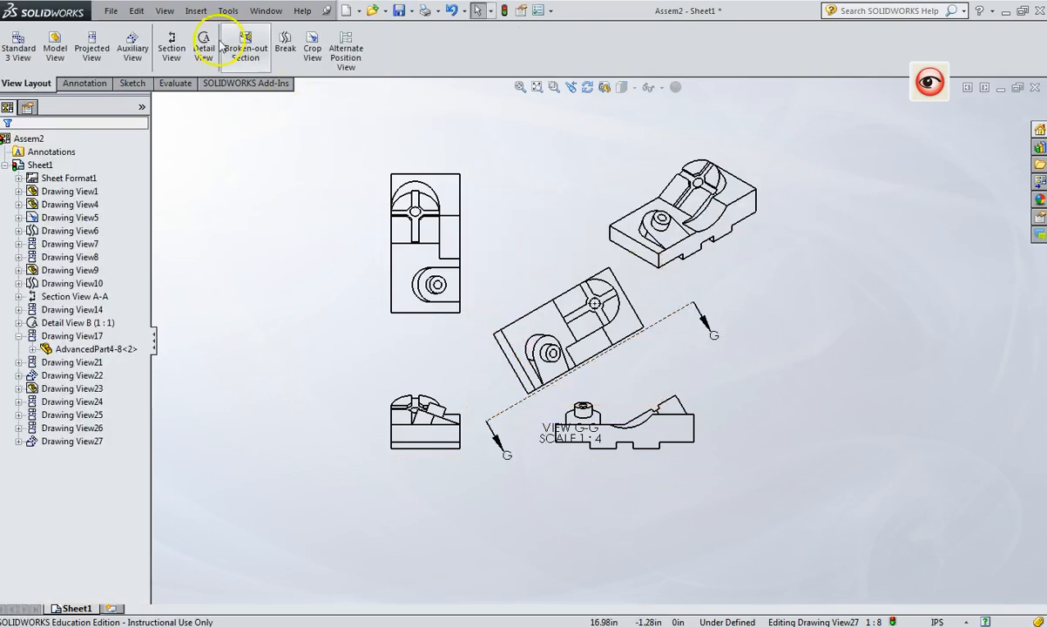
# Add the note "AUXILLIARY VIEW" above the auxiliary view and finish placing notes.
pyautogui.click(87, 84)
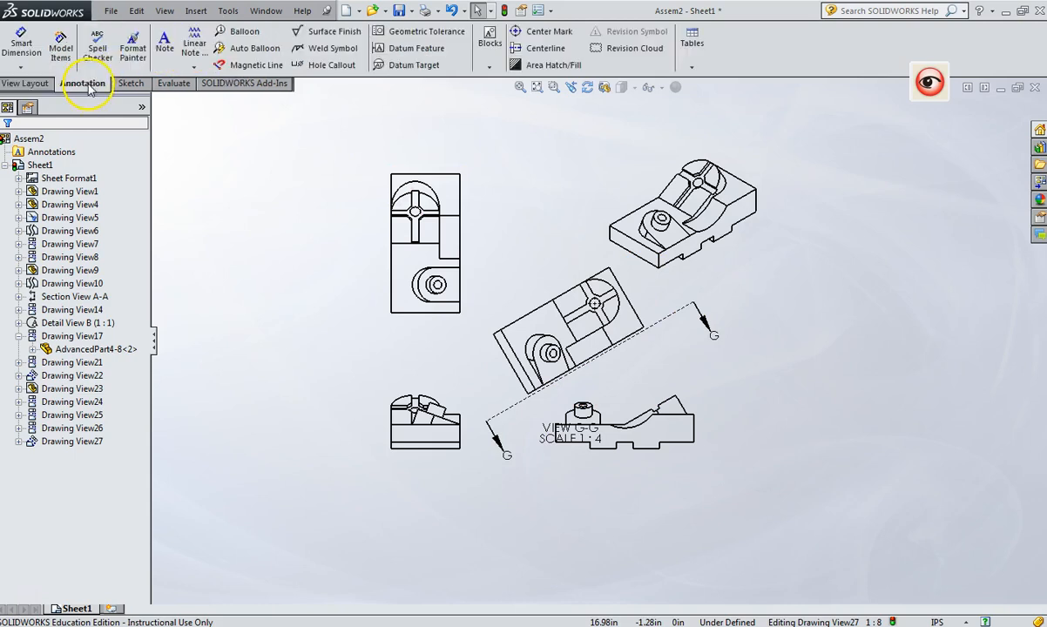
pyautogui.click(164, 42)
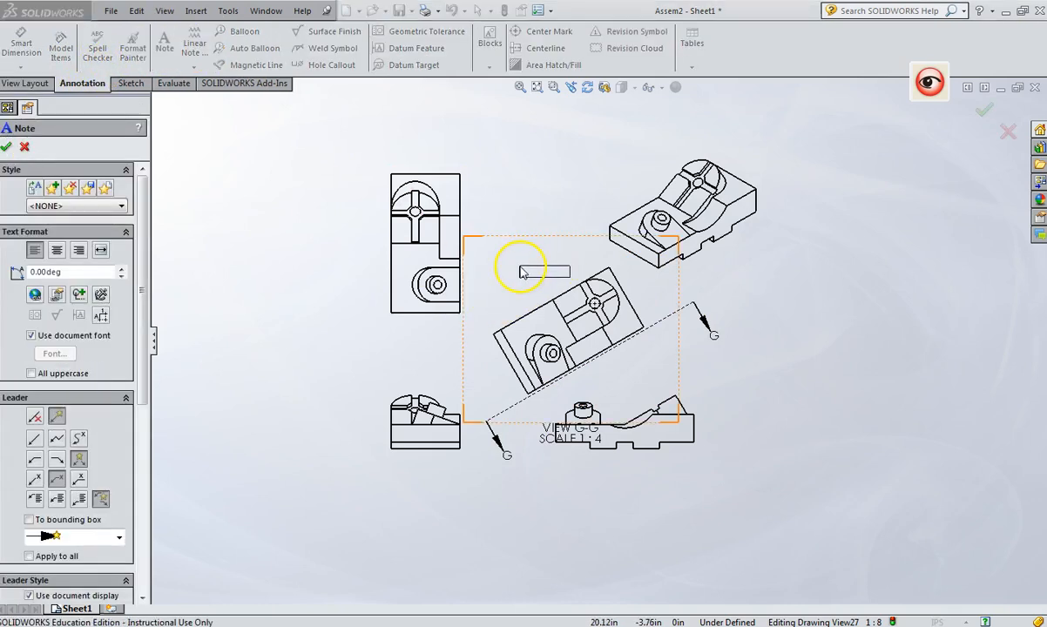
pyautogui.click(515, 270)
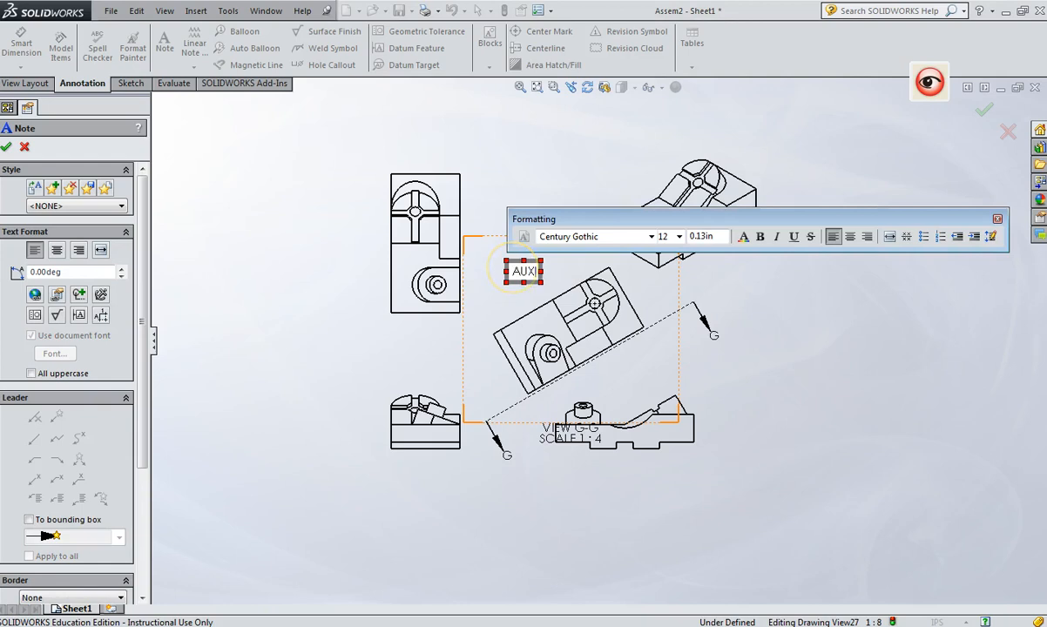
pyautogui.write('AUXILLIARY VIEW')
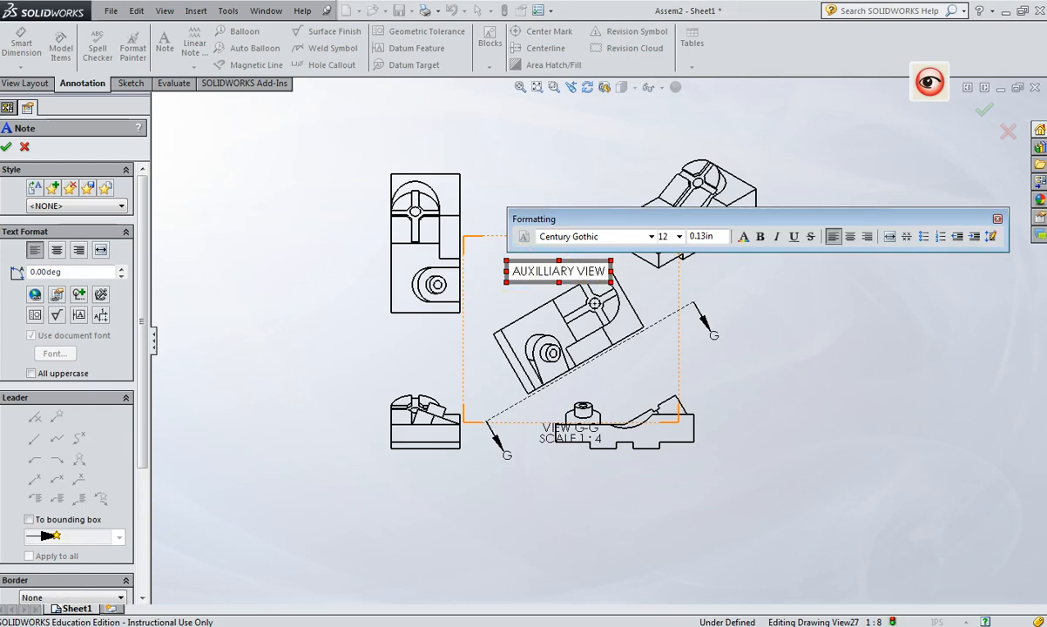
pyautogui.click(522, 297)
pyautogui.scroll(8, 522, 295)
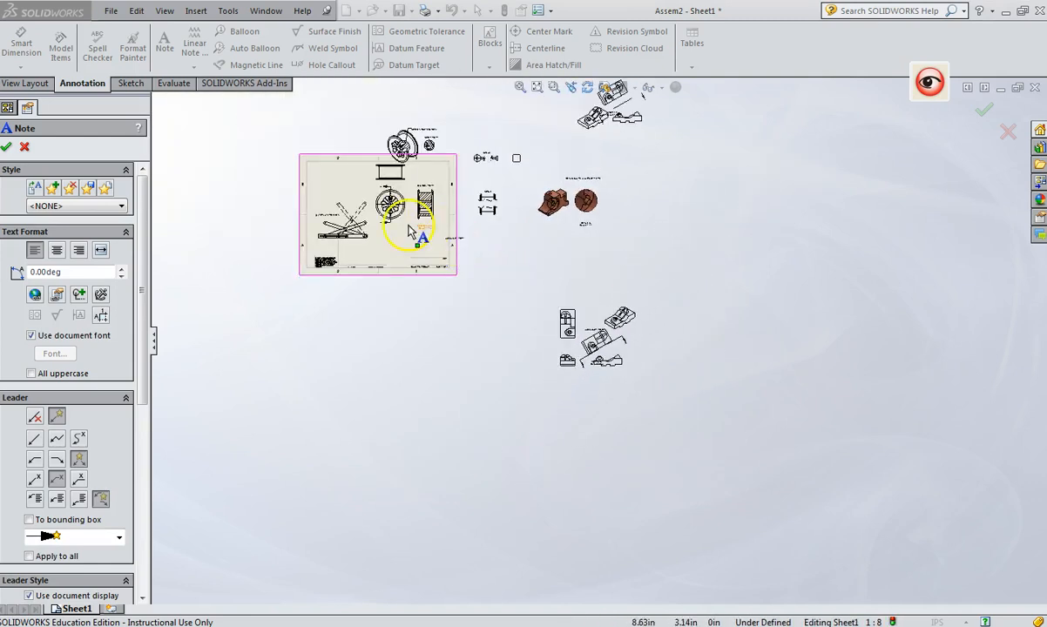
pyautogui.scroll(-6, 392, 220)
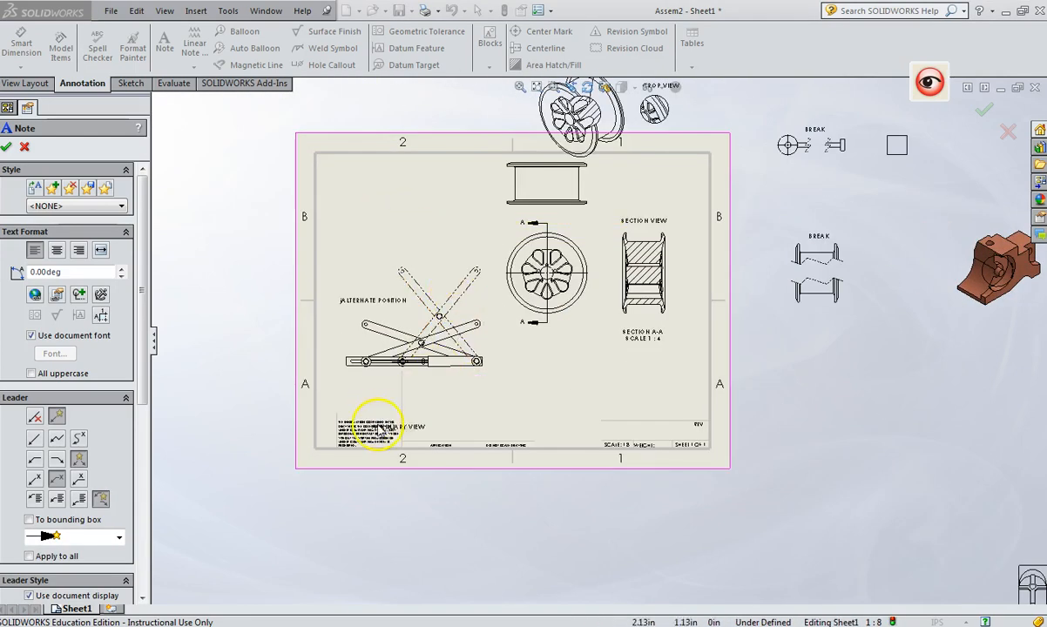
pyautogui.press('Escape')
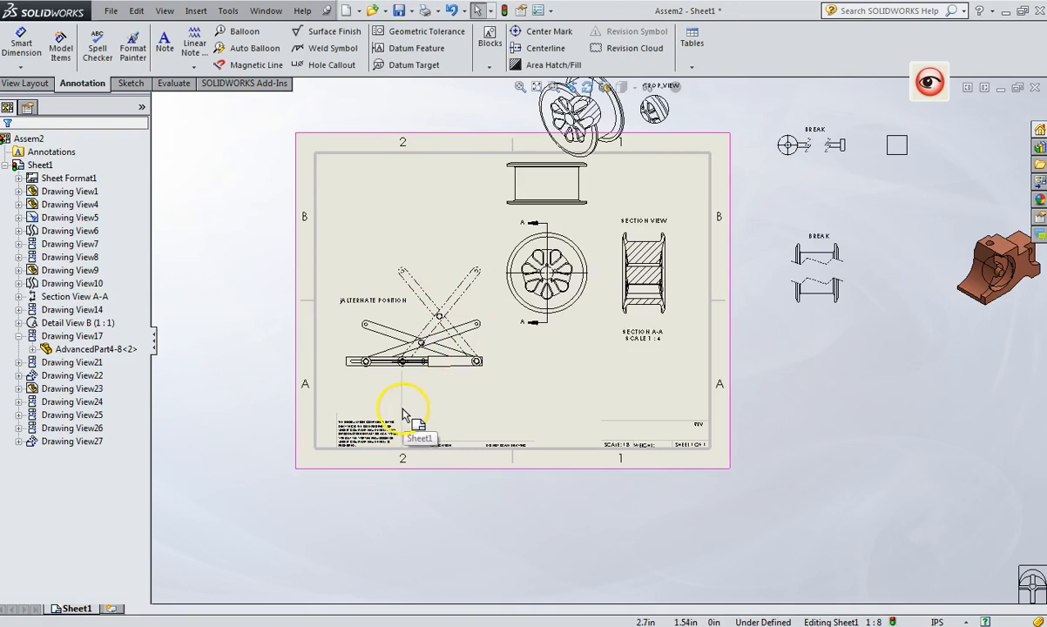
# Edit the sheet format and delete the proprietary notice text together with the vertical lines on both sides of it.
pyautogui.click(402, 416)
pyautogui.rightClick(402, 415)
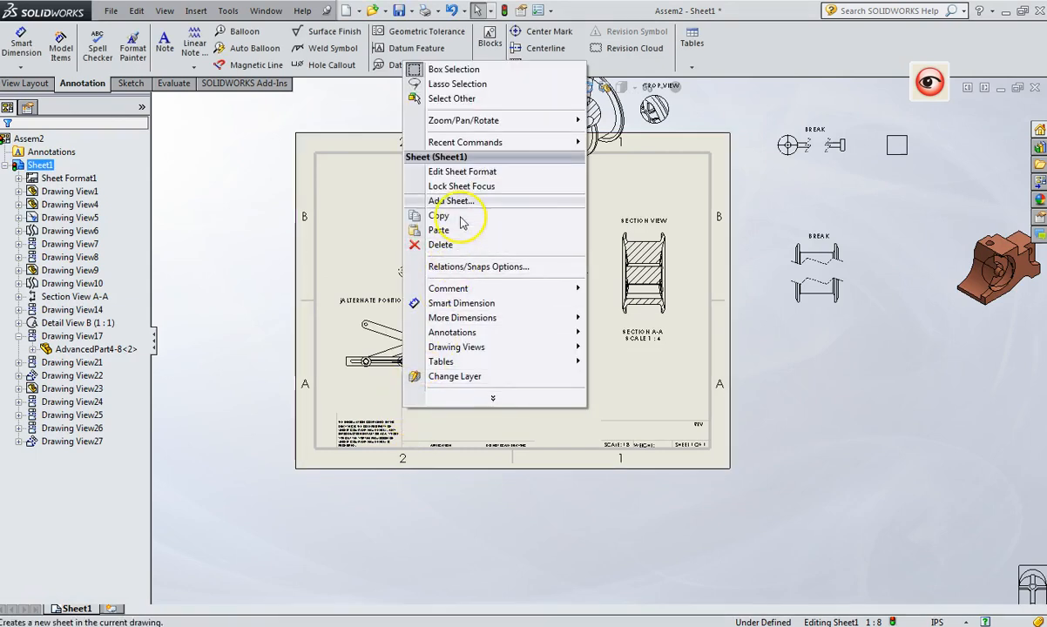
pyautogui.click(448, 165)
pyautogui.click(381, 430)
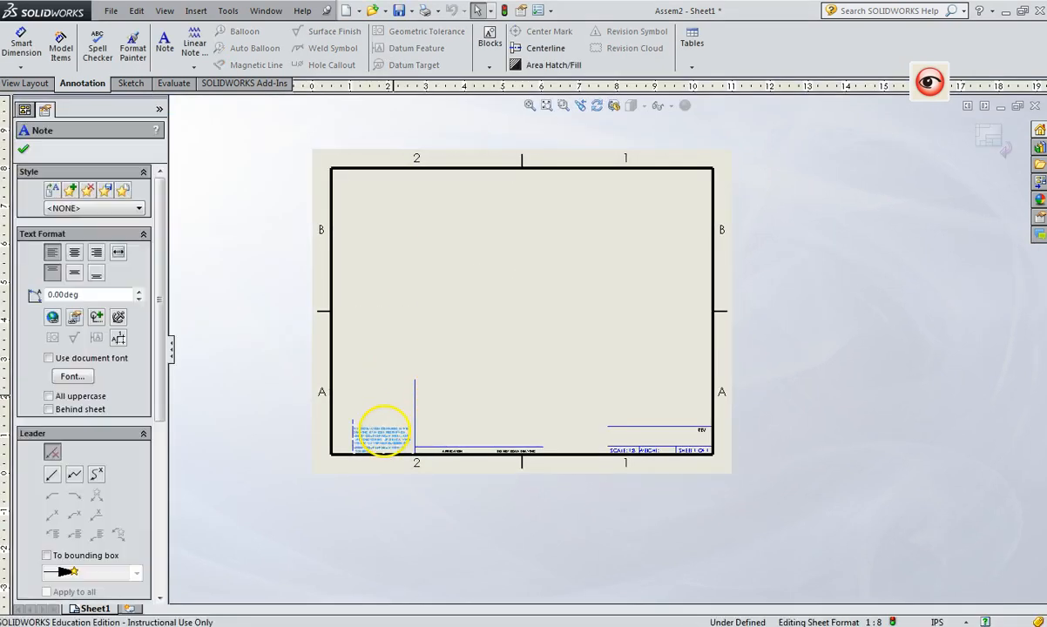
pyautogui.press('Delete')
pyautogui.click(414, 421)
pyautogui.press('Delete')
pyautogui.click(351, 427)
pyautogui.press('Delete')
# Delete the horizontal line above the application text and the title block's upper line, and return to editing the sheet.
pyautogui.click(434, 448)
pyautogui.press('Delete')
pyautogui.click(628, 427)
pyautogui.press('Delete')
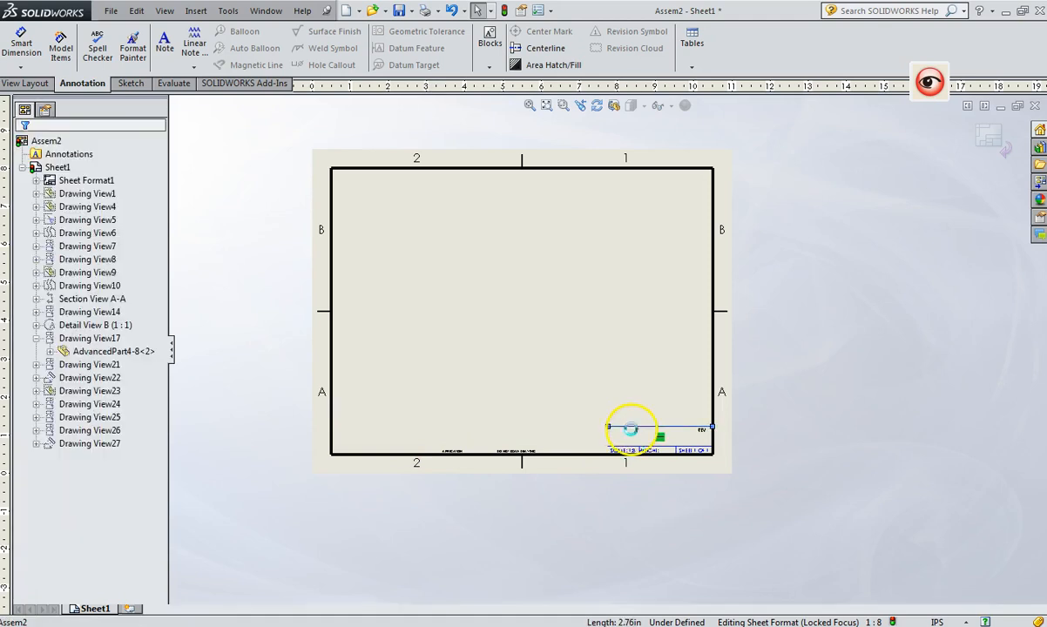
pyautogui.rightClick(541, 304)
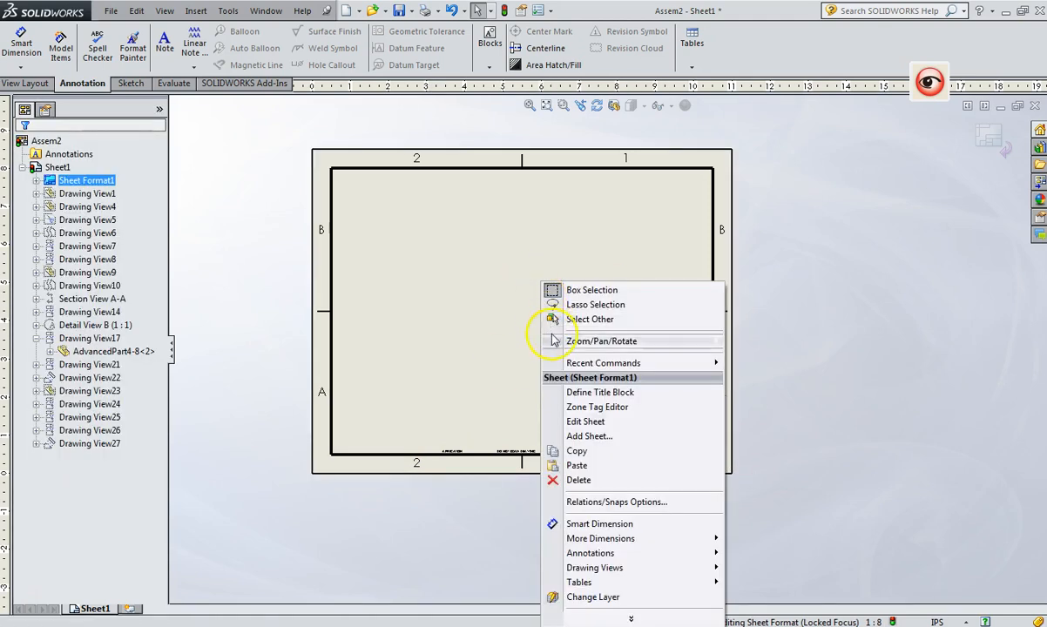
pyautogui.click(598, 421)
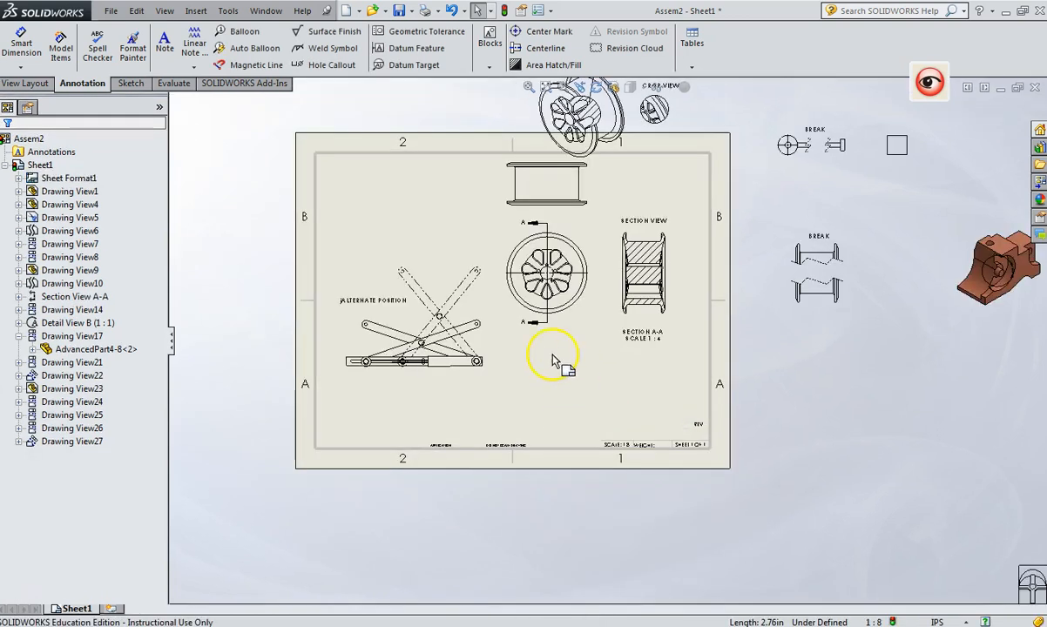